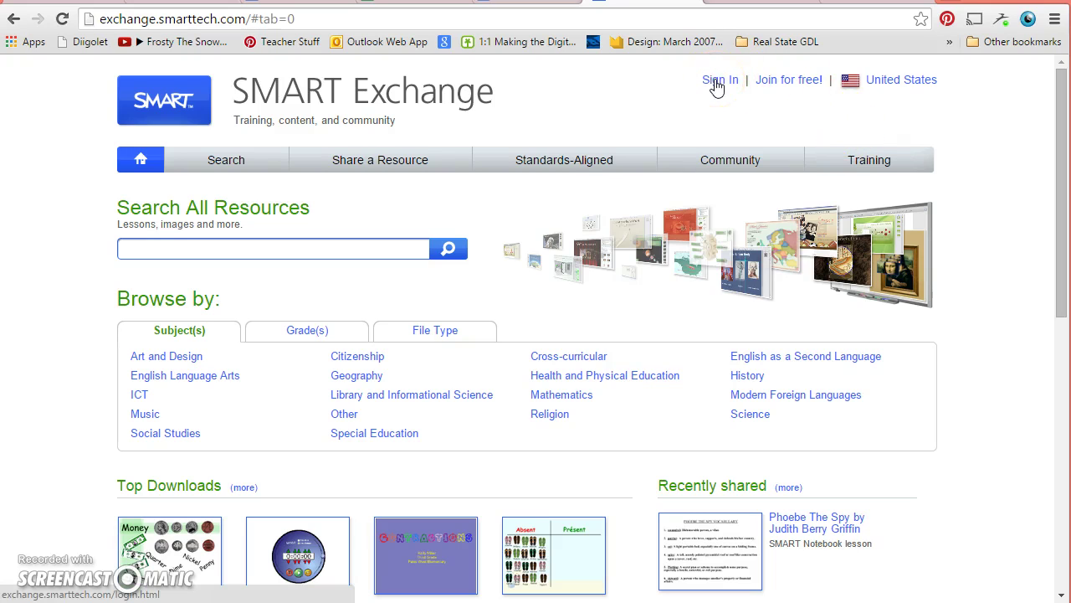
- Open the free membership registration form, review its required fields and return to the home page
click(787, 80)
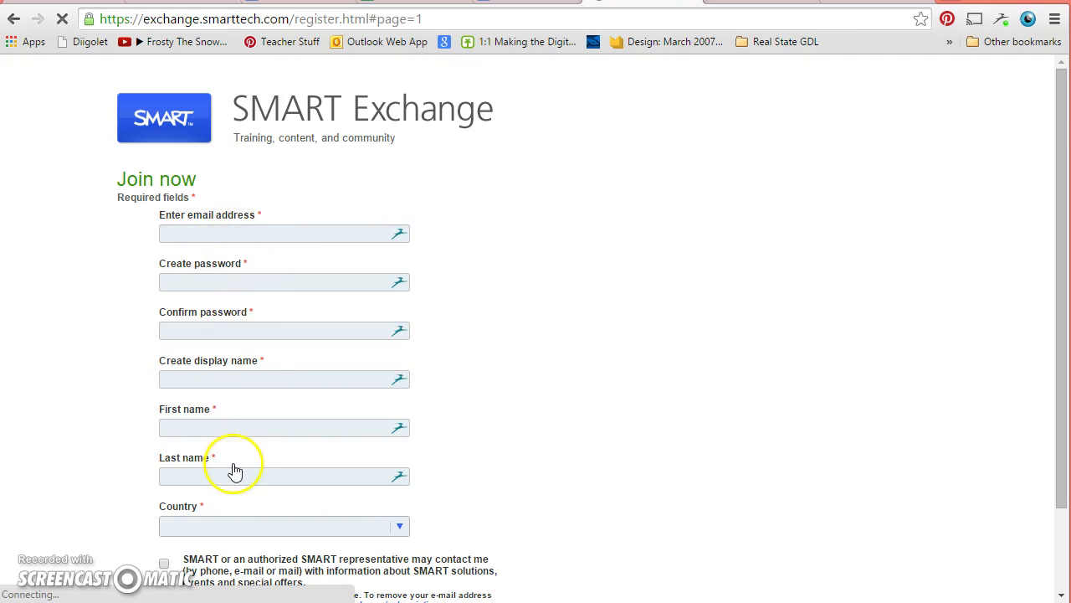
scroll(243, 385, down, 1)
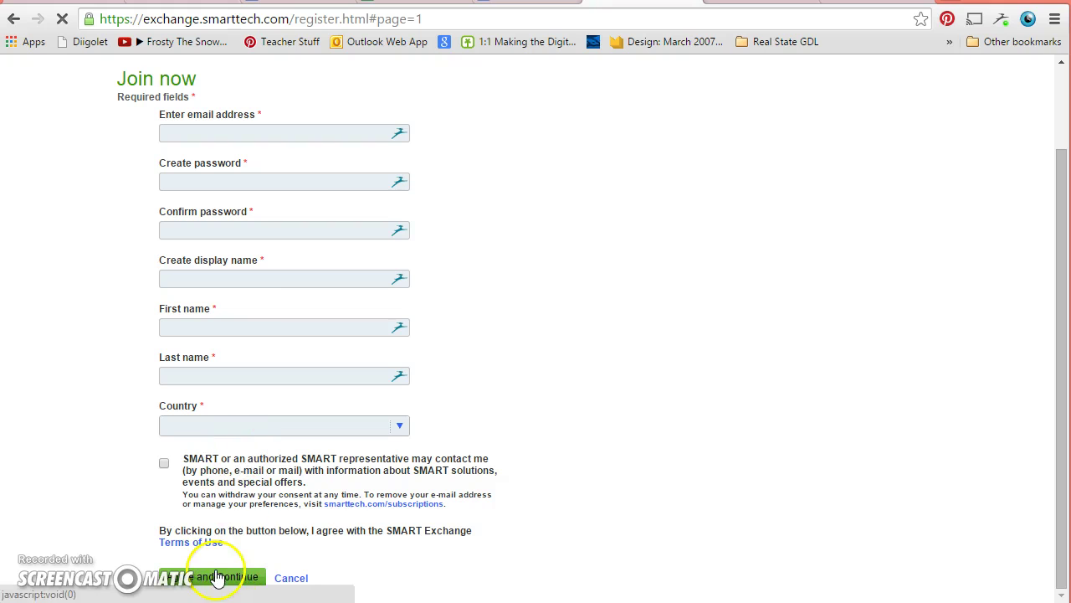
scroll(201, 586, up, 1)
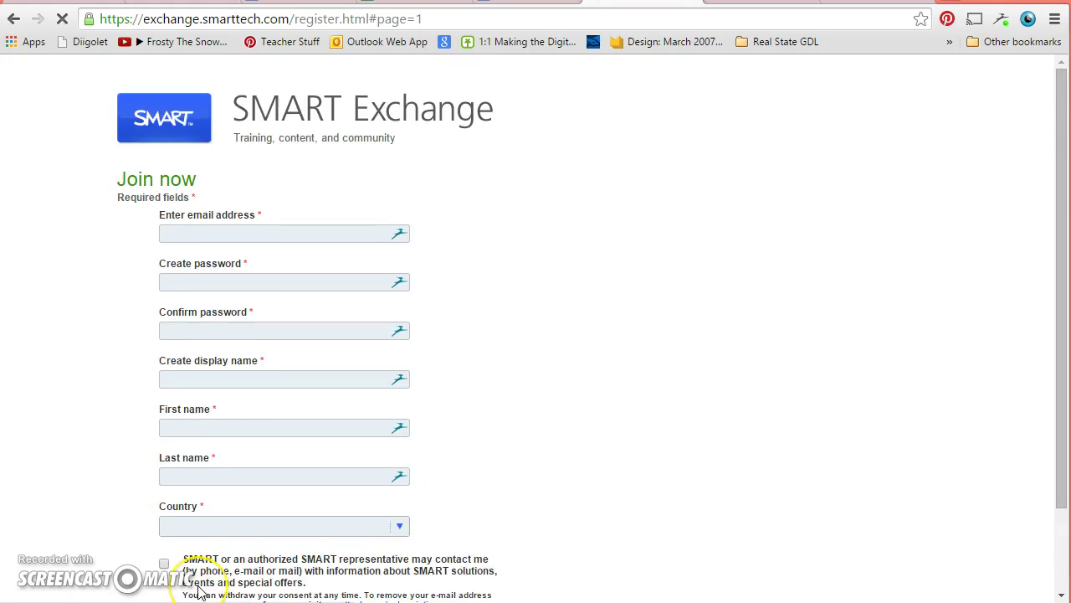
scroll(199, 590, down, 1)
scroll(199, 591, up, 1)
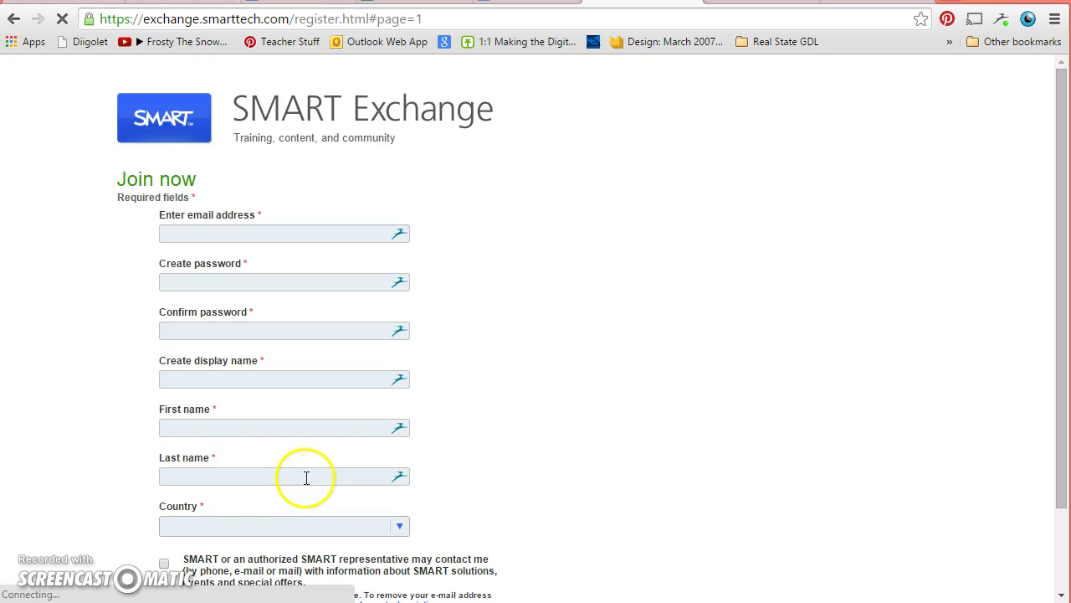
click(16, 20)
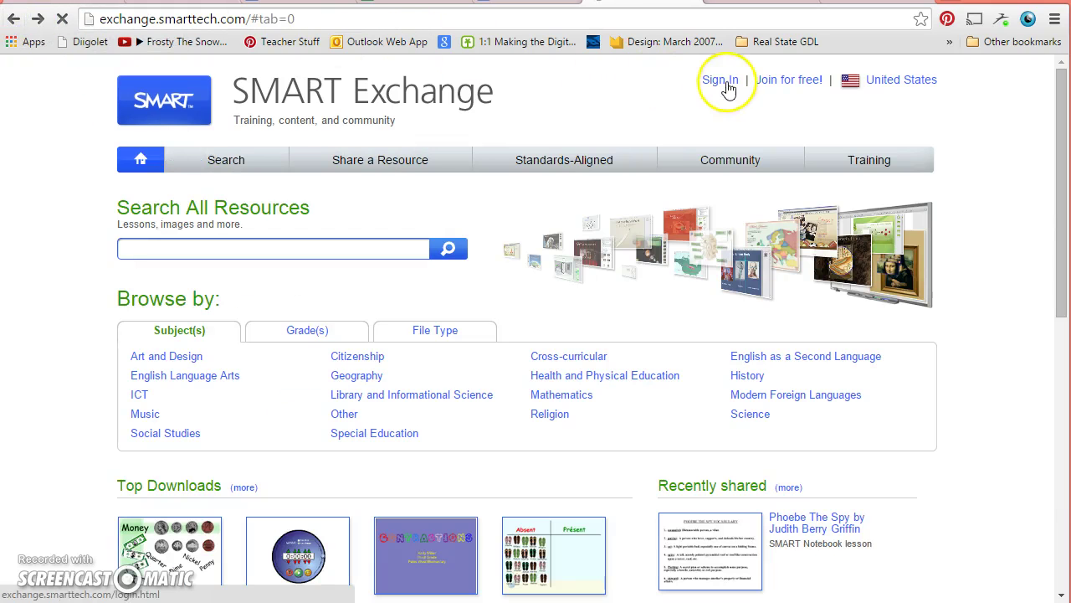
- Sign in to SMART Exchange with the prefilled e-mail address and password
click(726, 83)
click(337, 313)
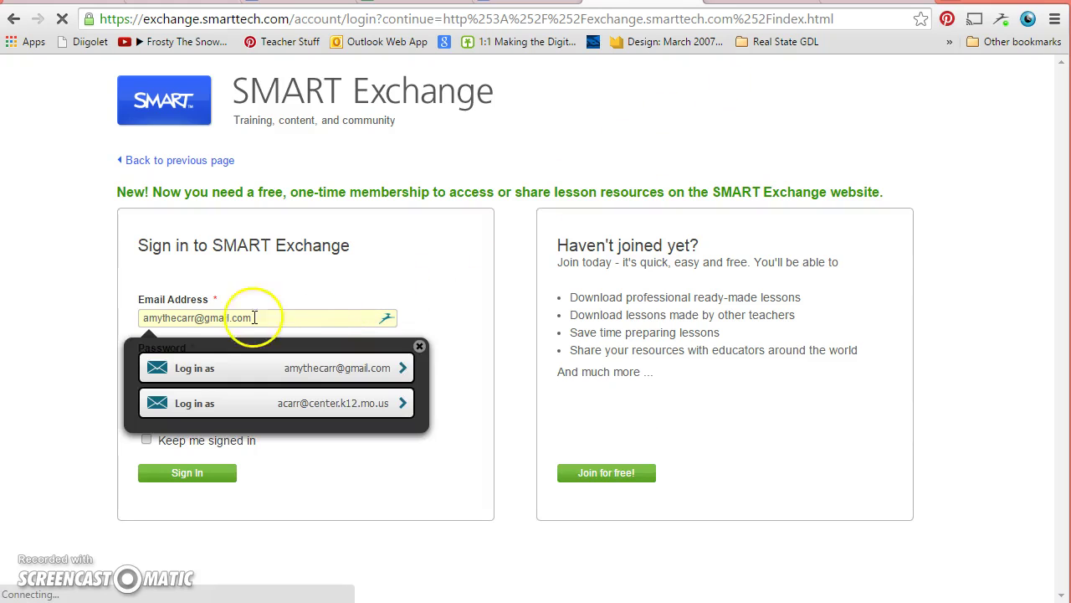
click(369, 527)
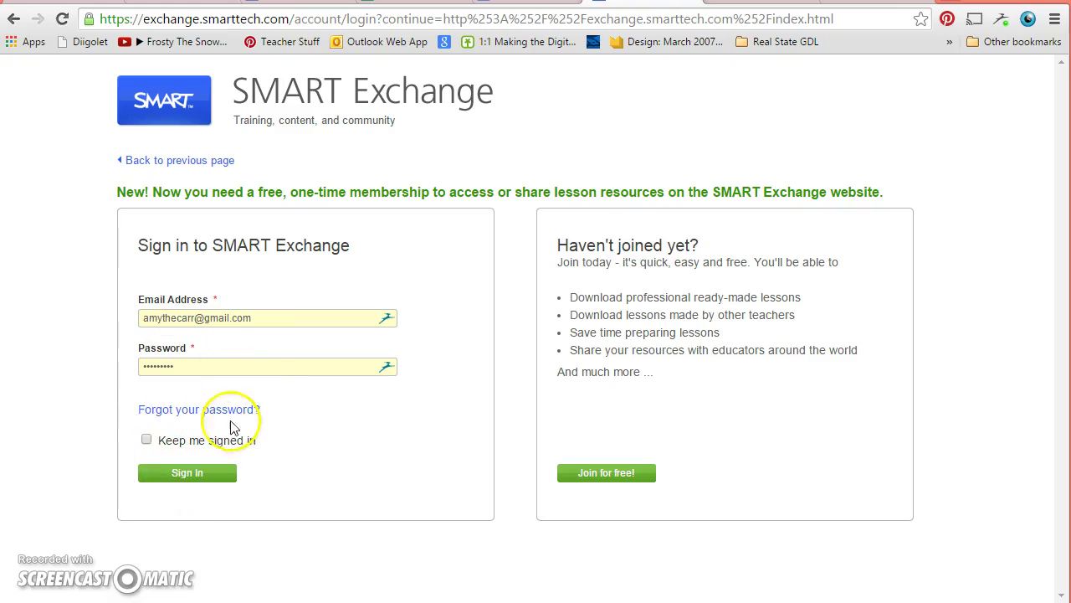
click(177, 474)
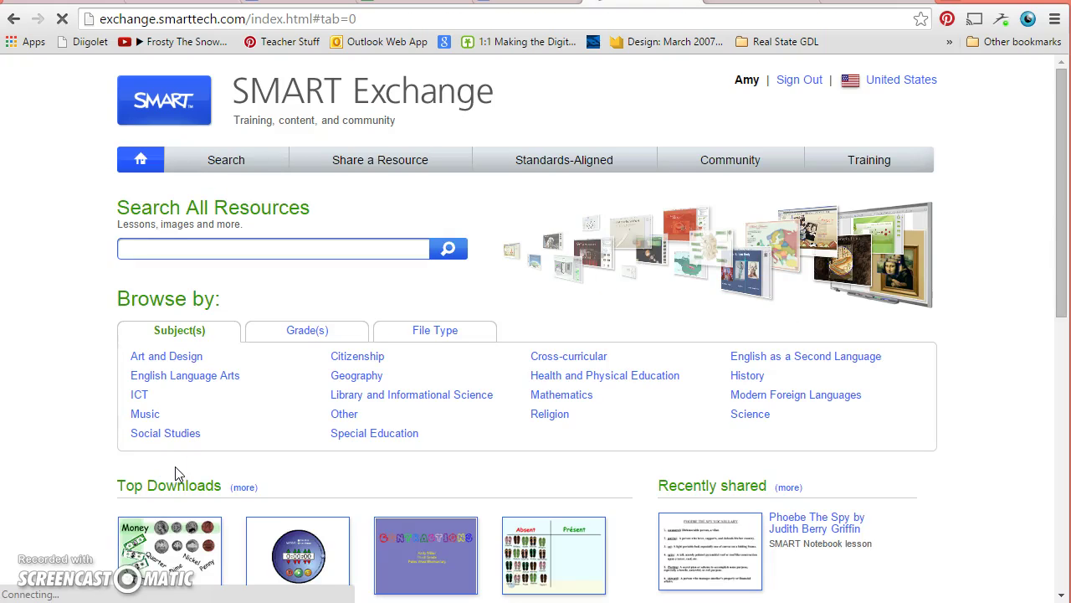
- Look through the home page's resource sections and open the full list of teacher recommended resources
click(184, 434)
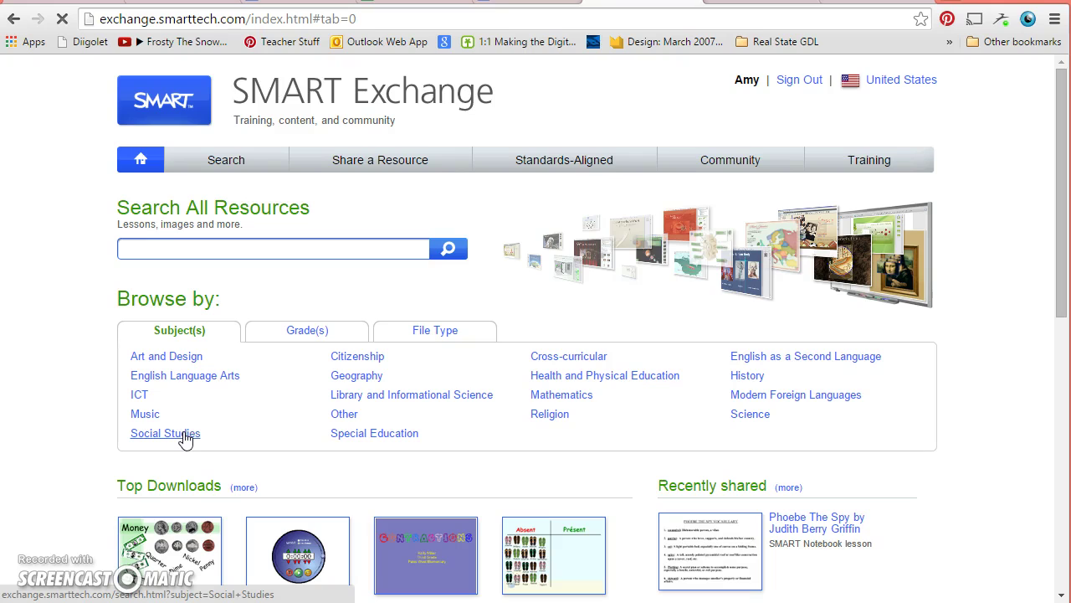
scroll(186, 439, down, 1)
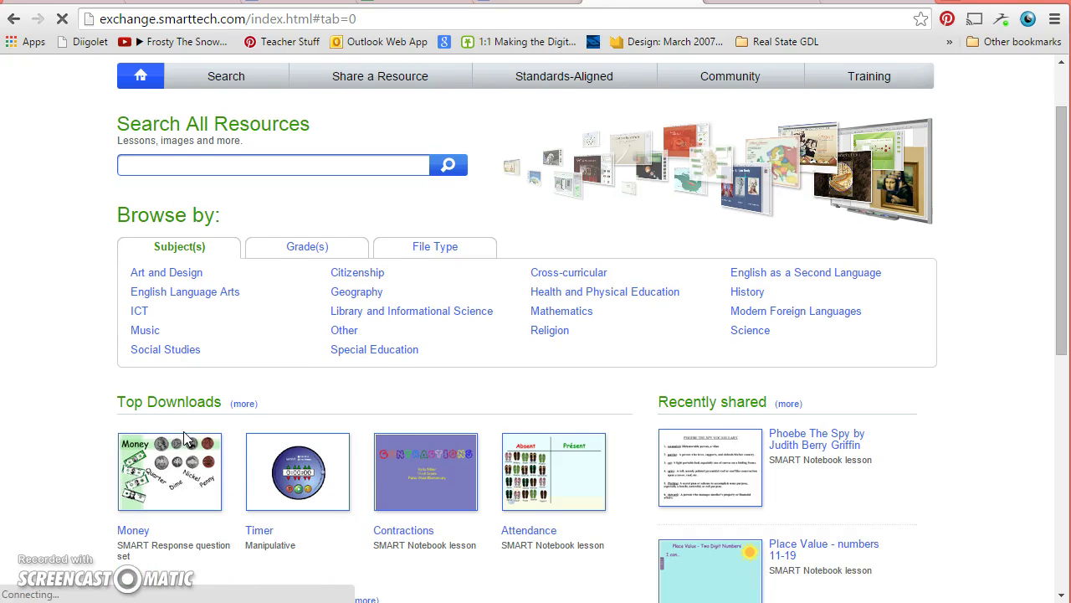
scroll(208, 406, down, 2)
scroll(201, 418, down, 3)
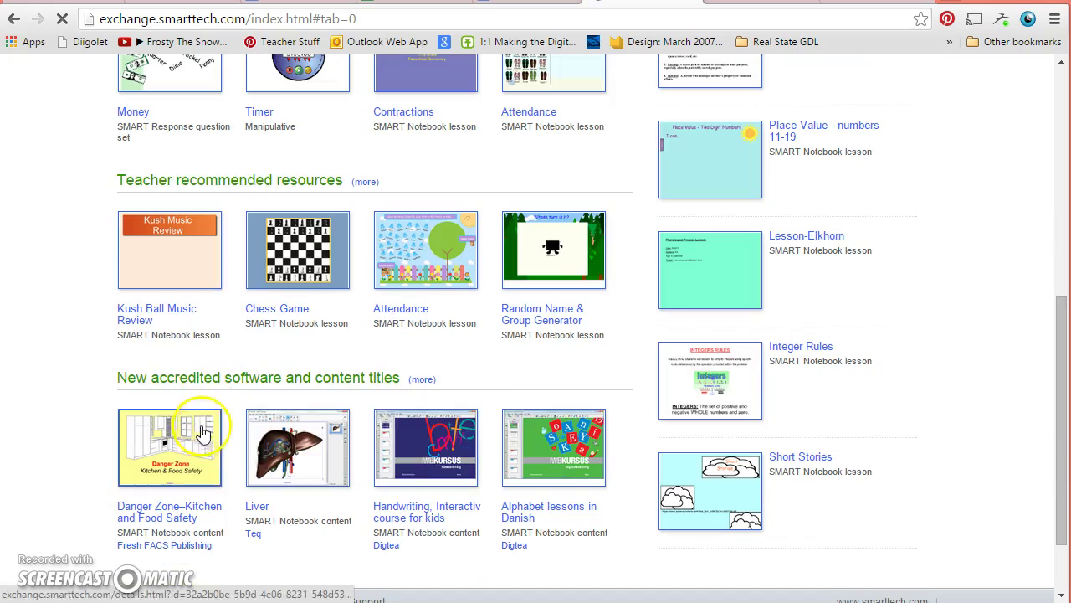
scroll(402, 419, up, 3)
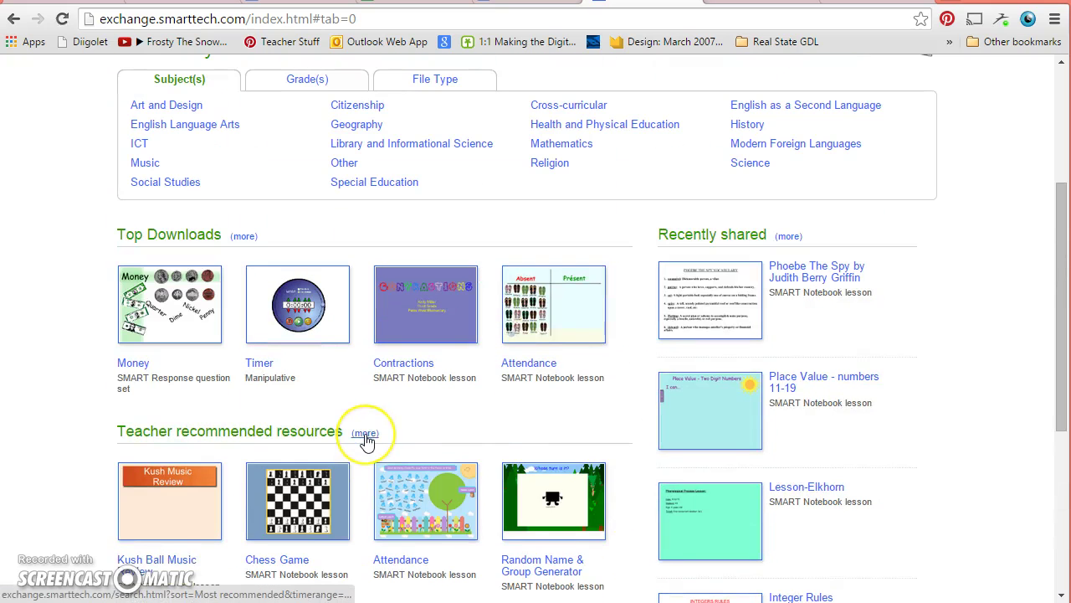
scroll(366, 441, down, 2)
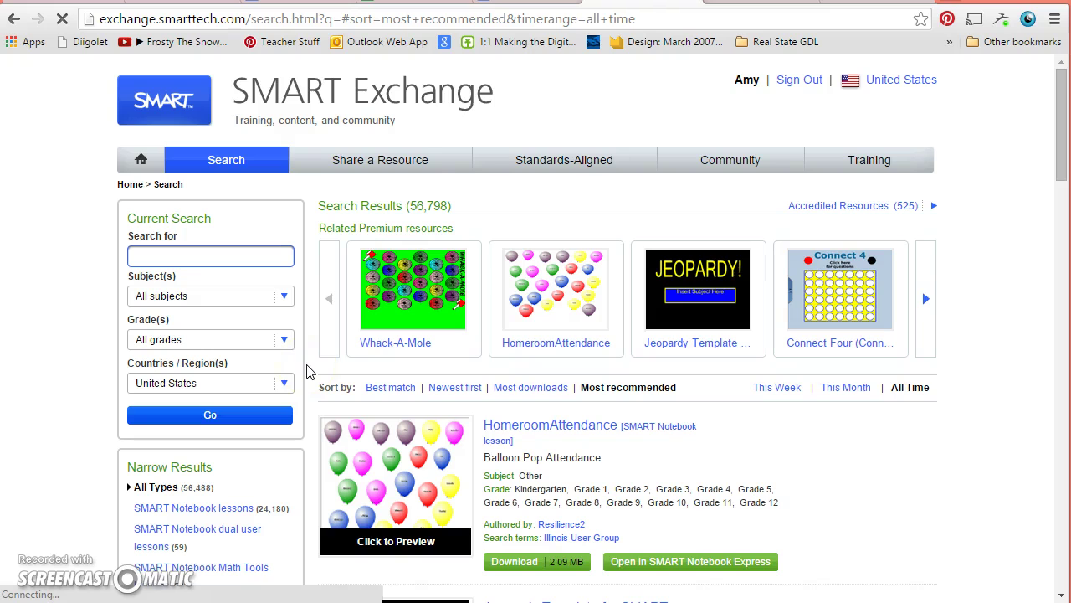
- Open the preview of the Whack-A-Mole lesson in the most recommended results
scroll(538, 318, down, 4)
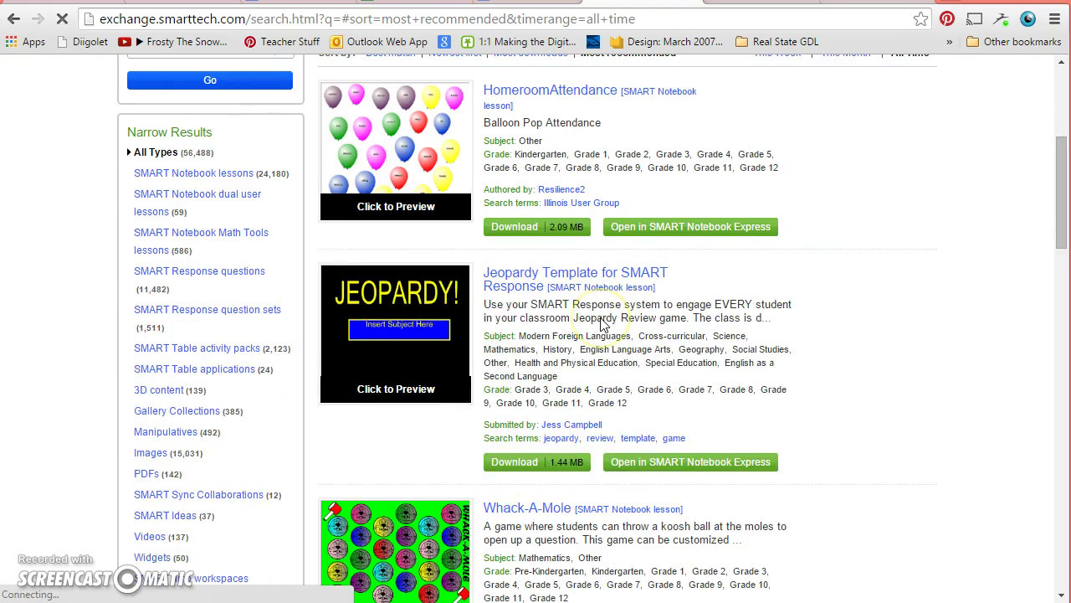
scroll(602, 318, down, 2)
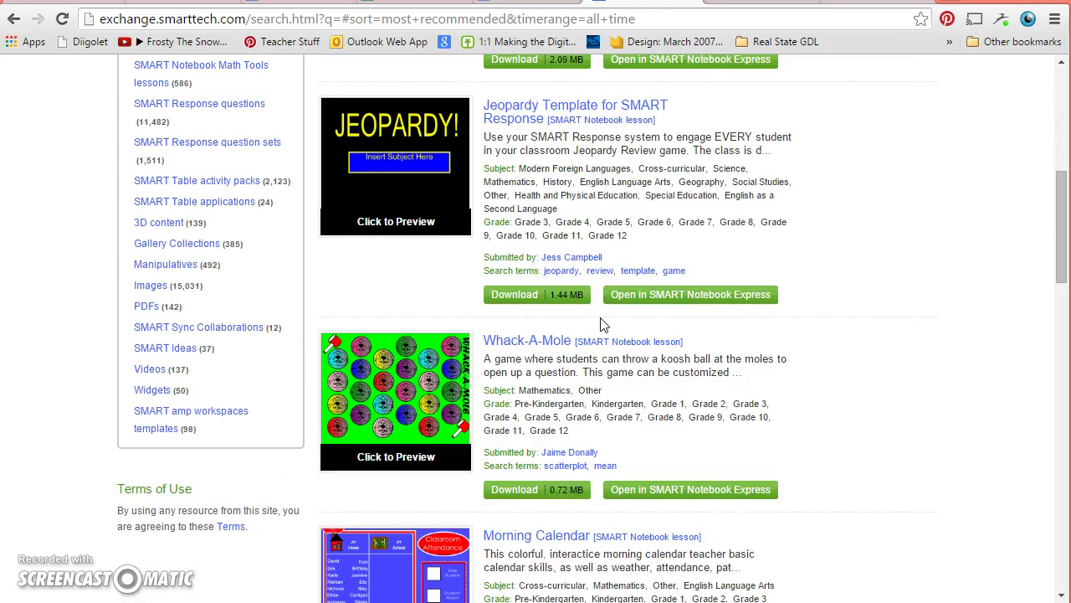
click(400, 390)
click(340, 384)
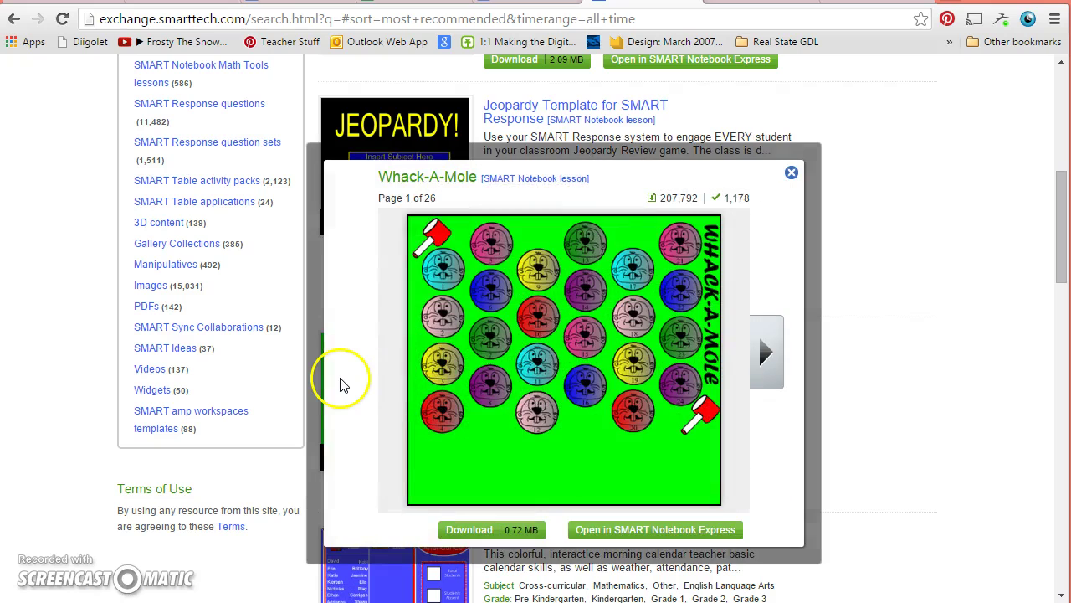
- Page through the Whack-A-Mole preview up to page 10 to examine its question slides
click(768, 377)
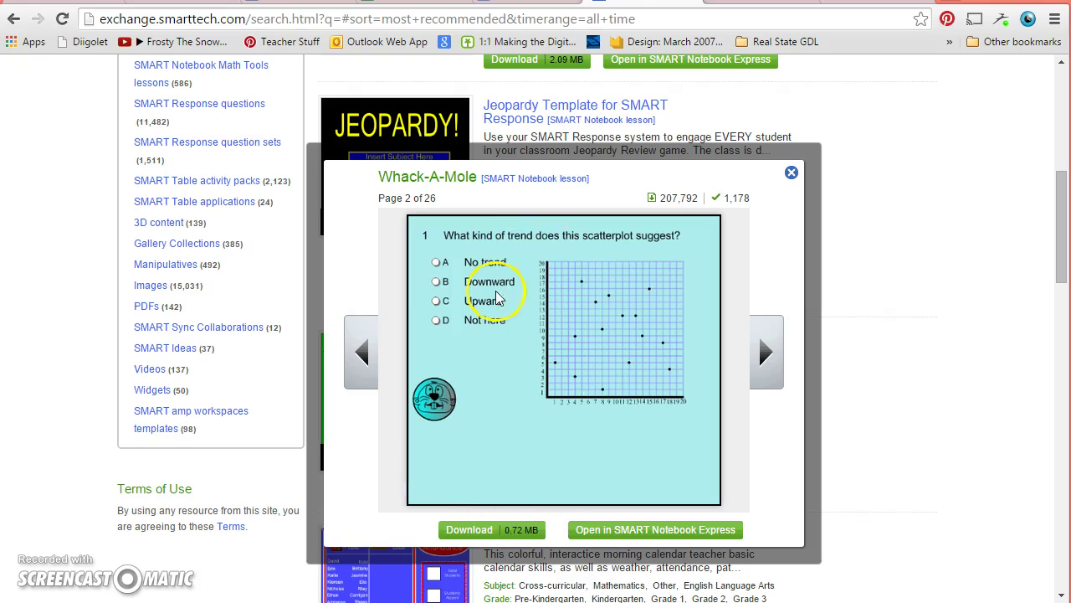
click(763, 348)
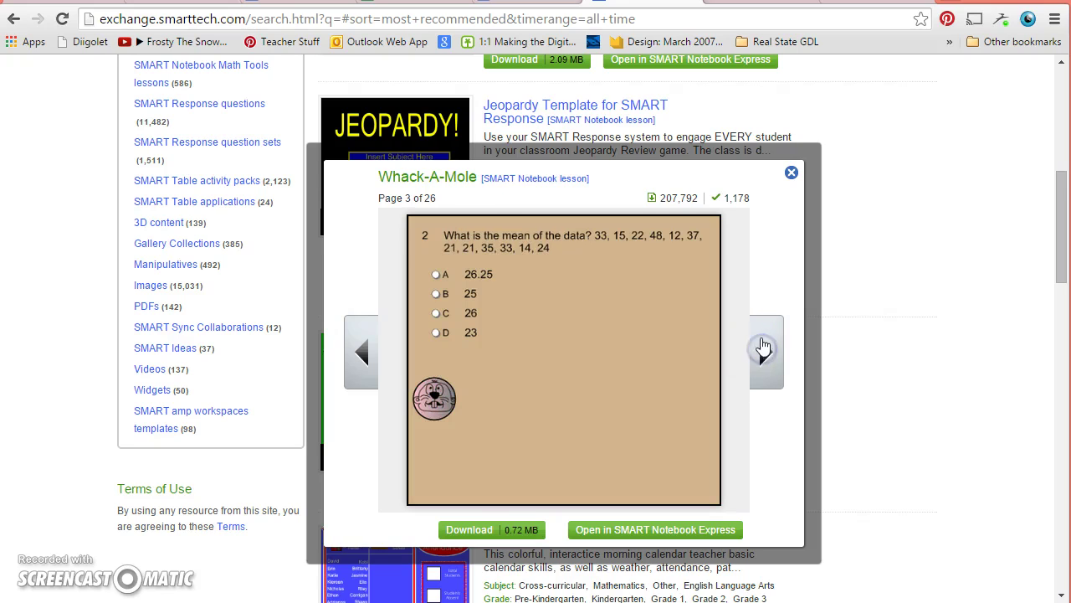
click(764, 348)
click(765, 350)
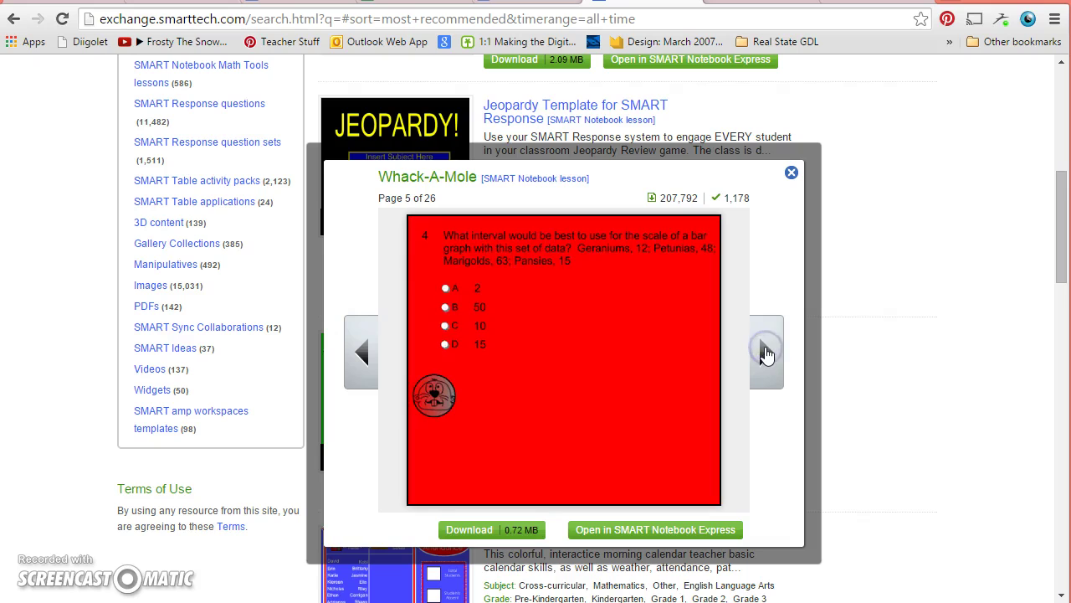
click(765, 352)
click(766, 352)
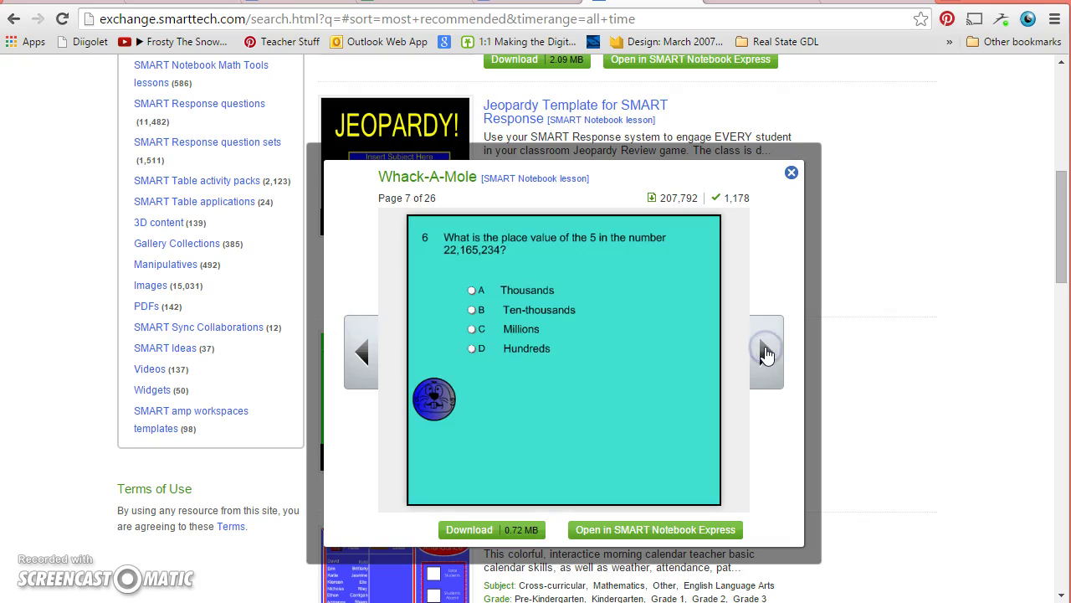
click(765, 351)
click(765, 352)
click(765, 352)
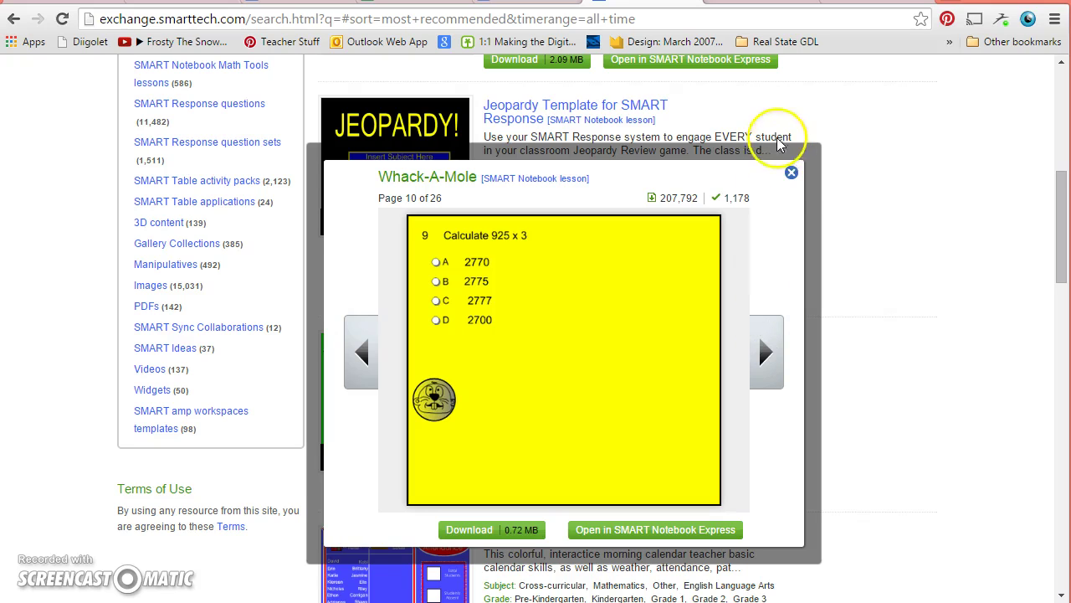
- Close the preview and download the Whack-A-Mole lesson
click(791, 173)
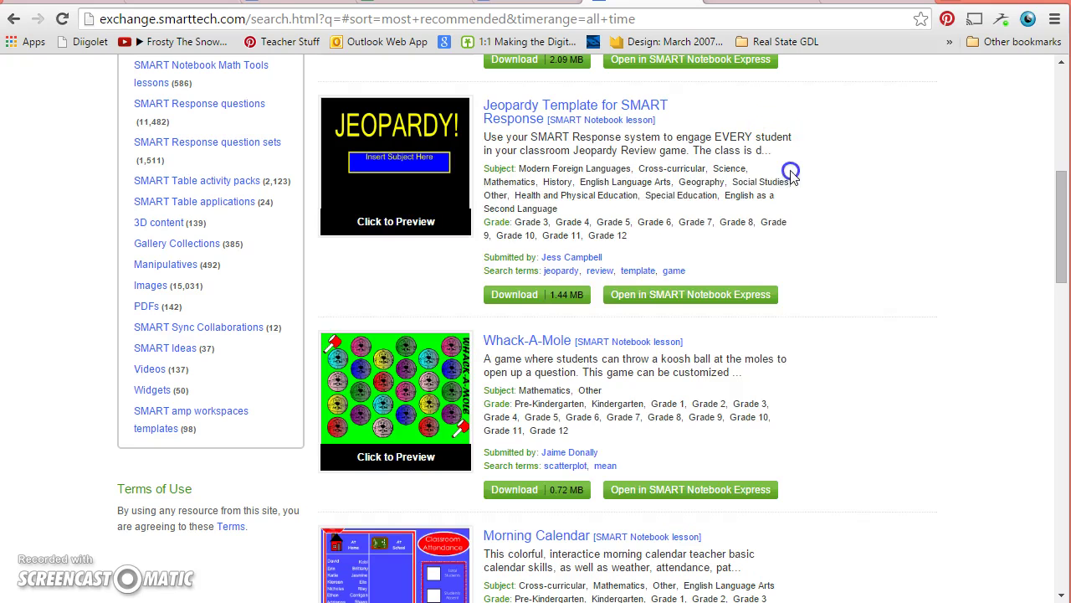
click(528, 494)
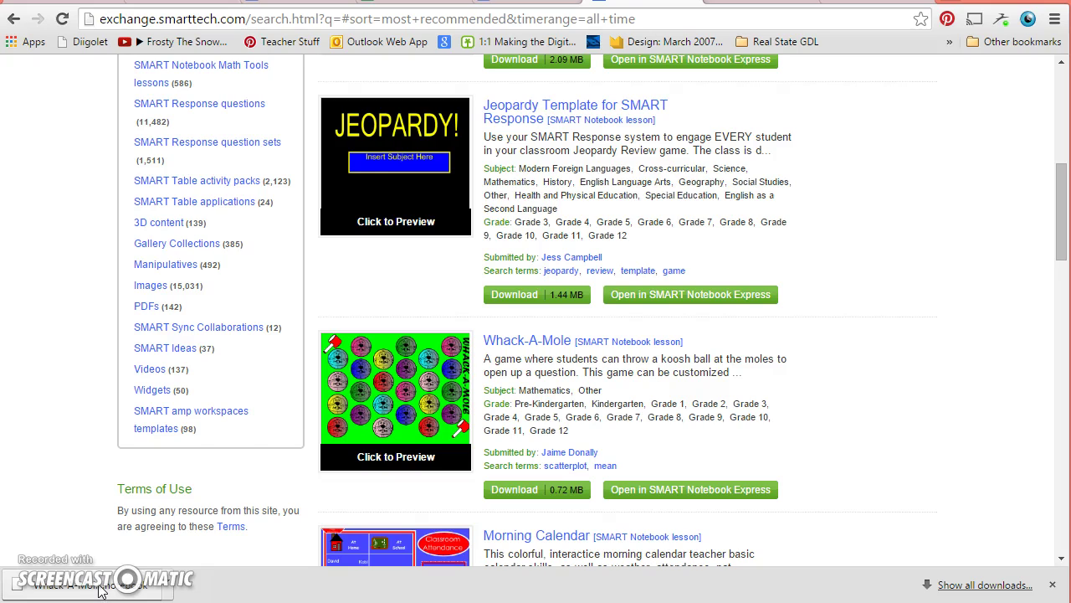
- Search all resources for "symmetry" and look over the listed lessons
scroll(401, 323, up, 6)
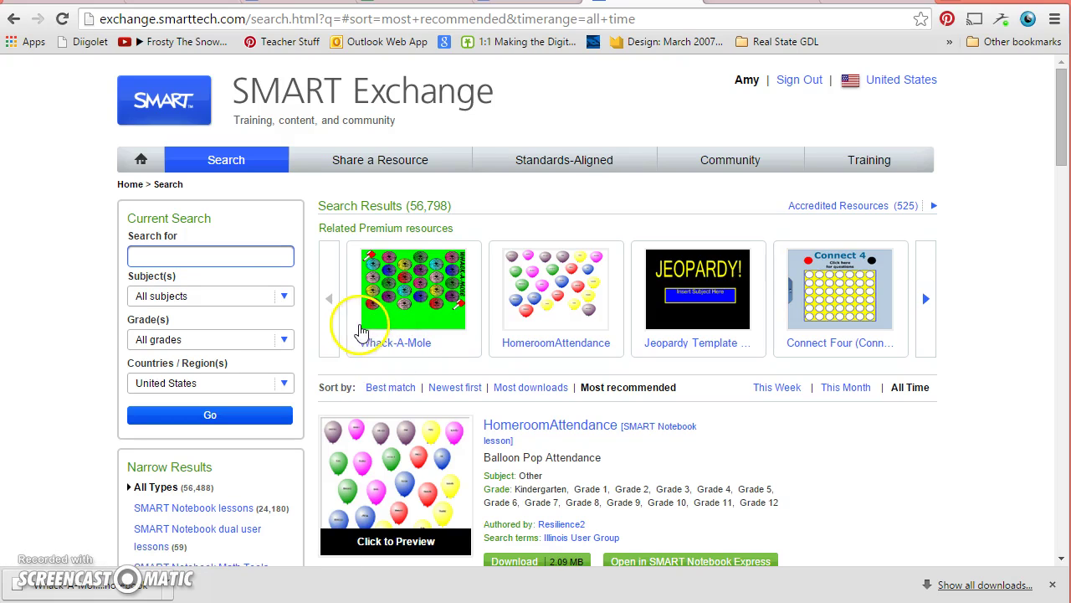
click(255, 265)
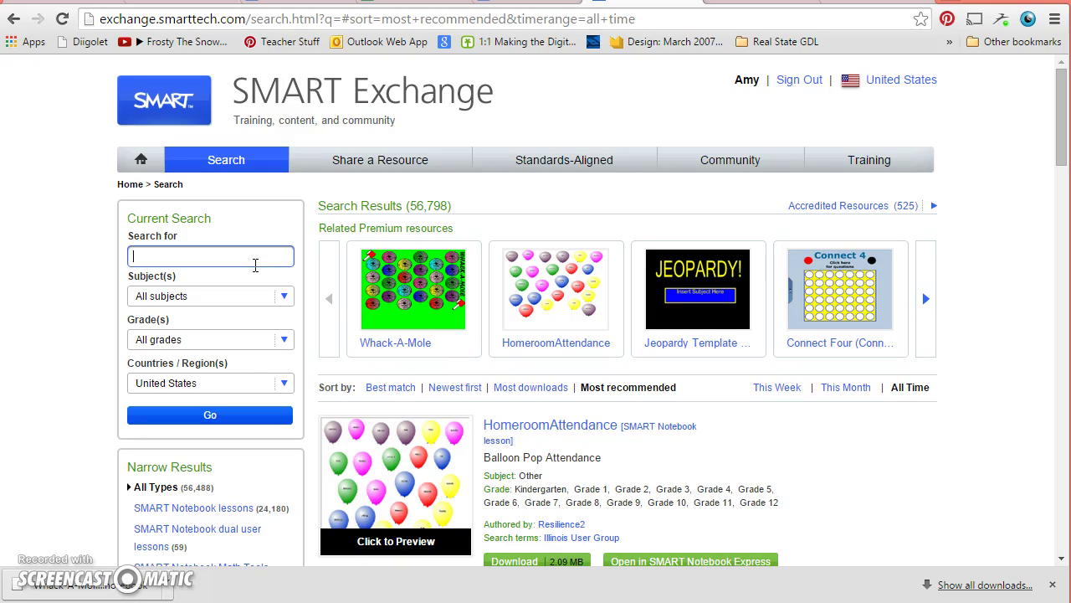
text(symmetry)
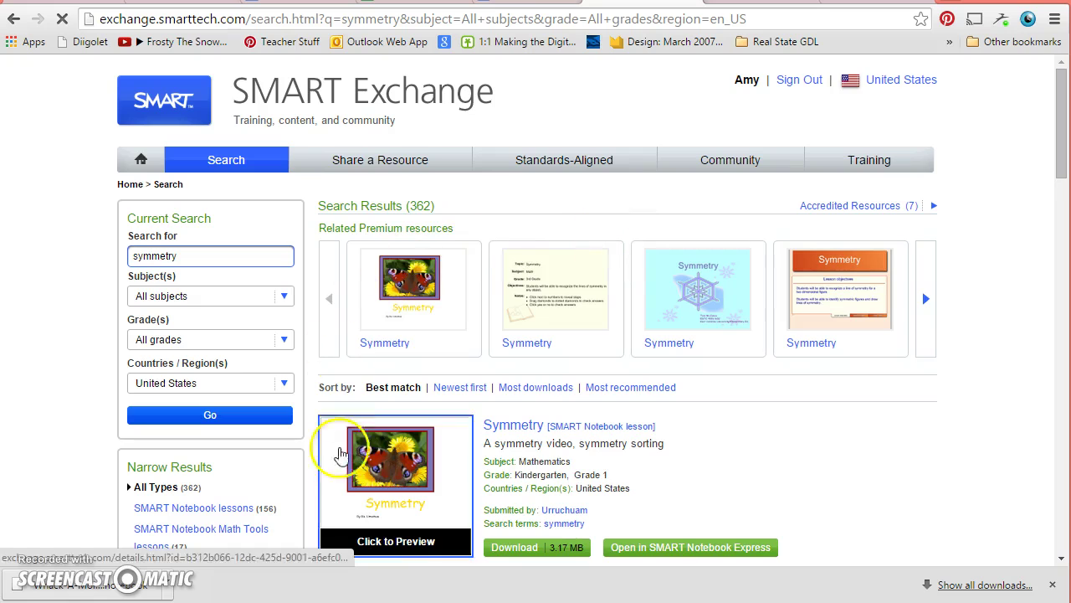
scroll(691, 329, down, 7)
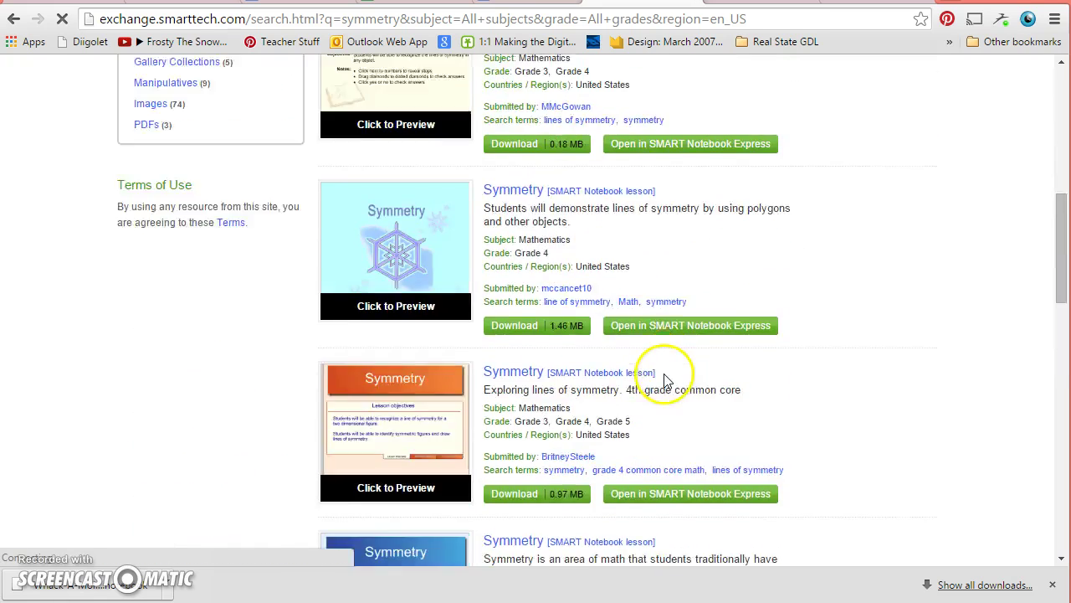
scroll(665, 381, up, 7)
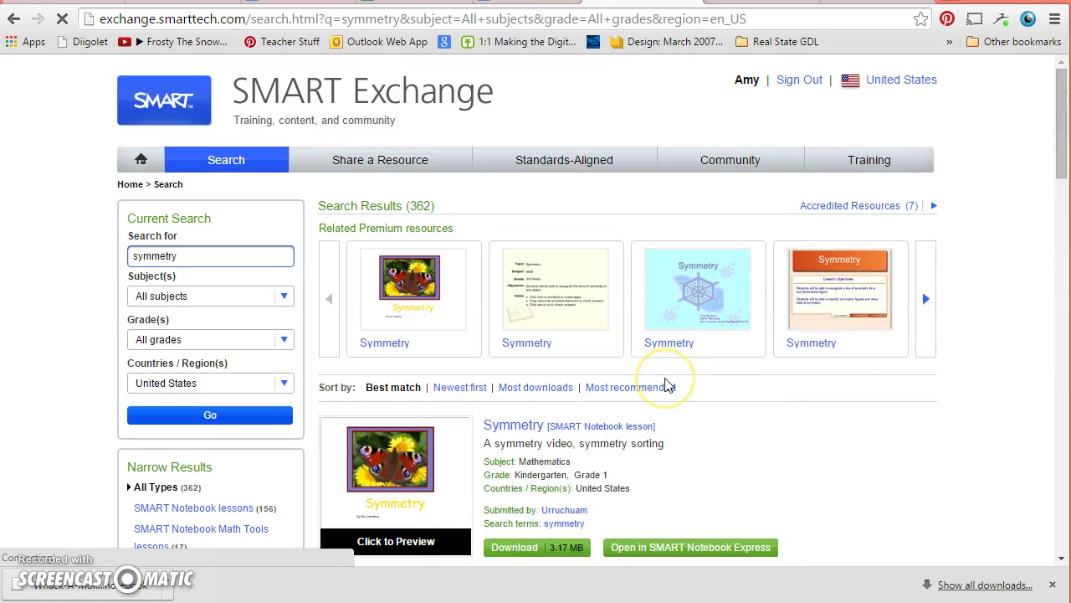
- Set the subject filter of the symmetry search to Art and Design
scroll(665, 383, down, 2)
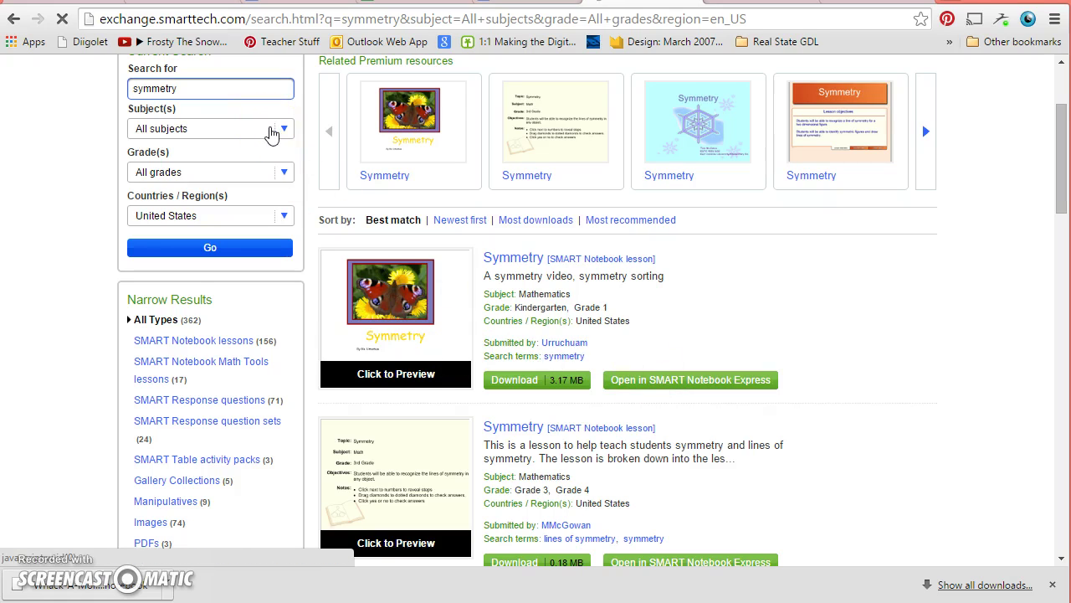
click(272, 132)
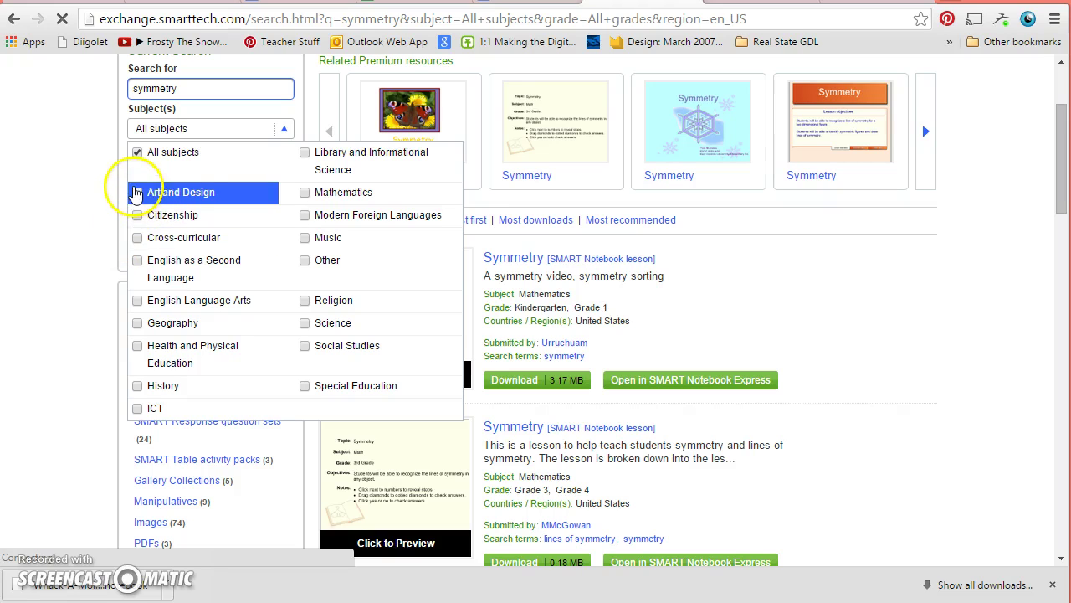
click(136, 192)
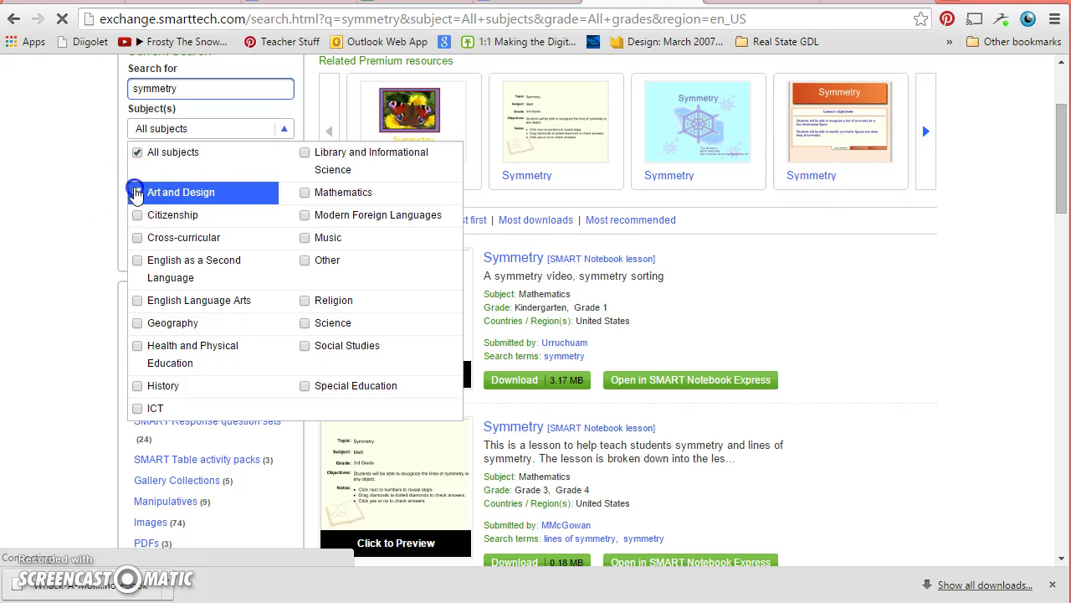
click(91, 253)
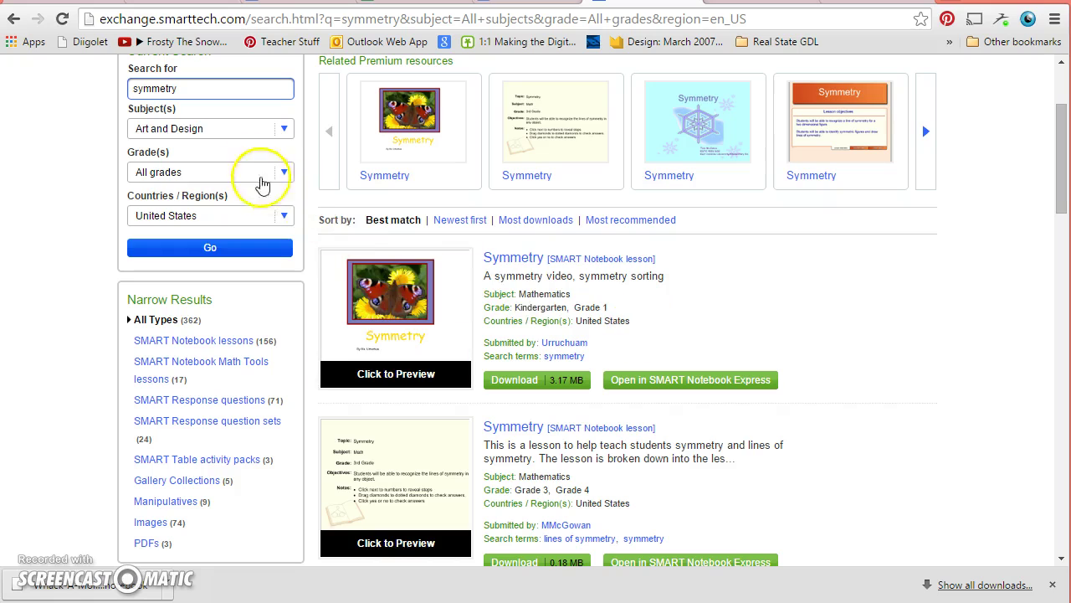
- Set the grade filter to Grade 3, keep the country as United States, and run the filtered symmetry search
click(251, 172)
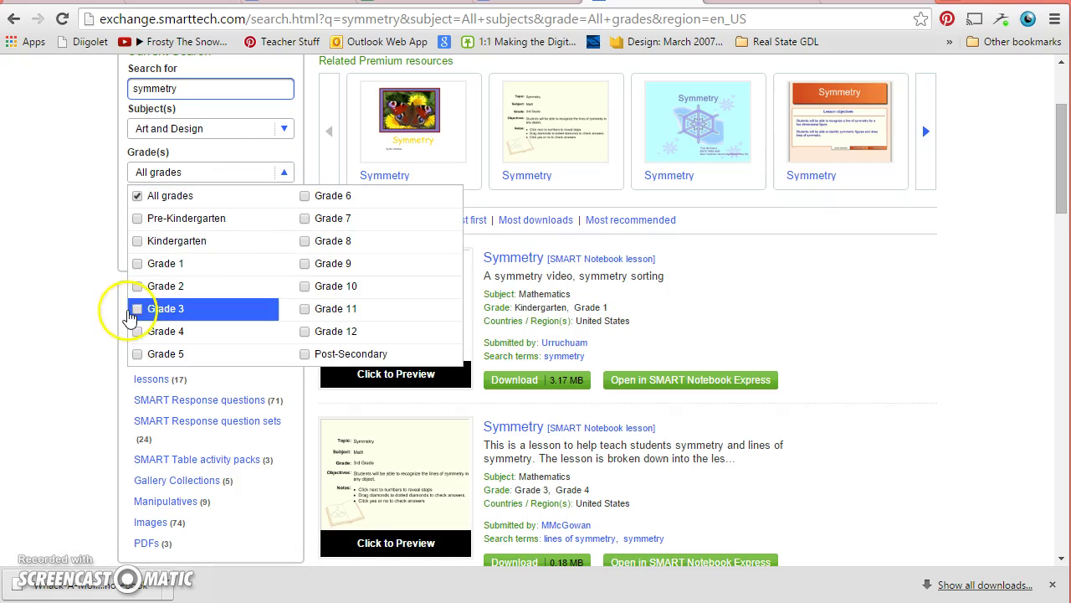
click(135, 309)
click(67, 310)
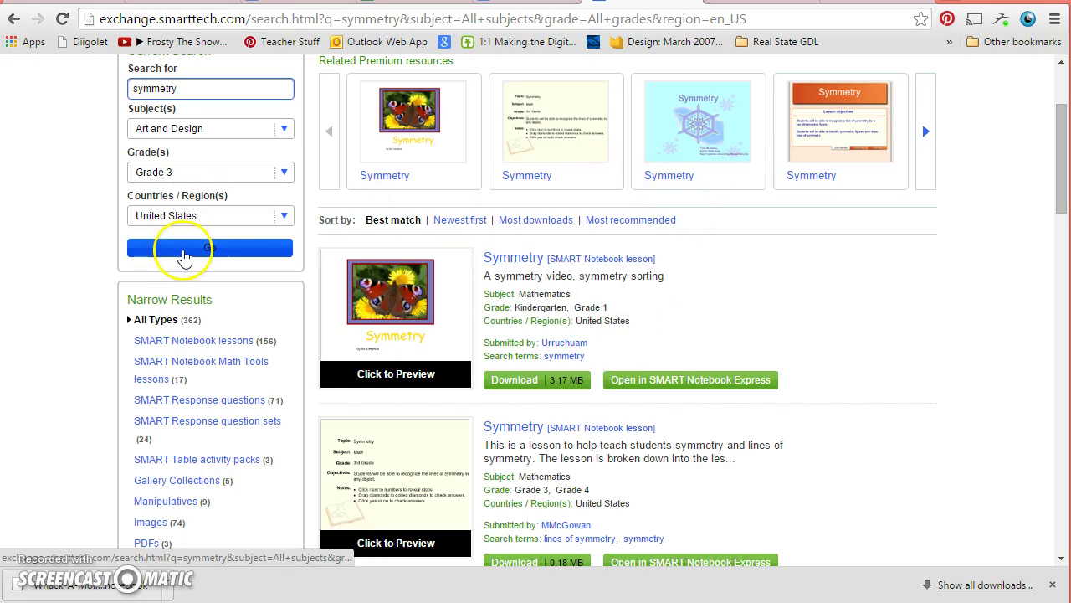
click(190, 216)
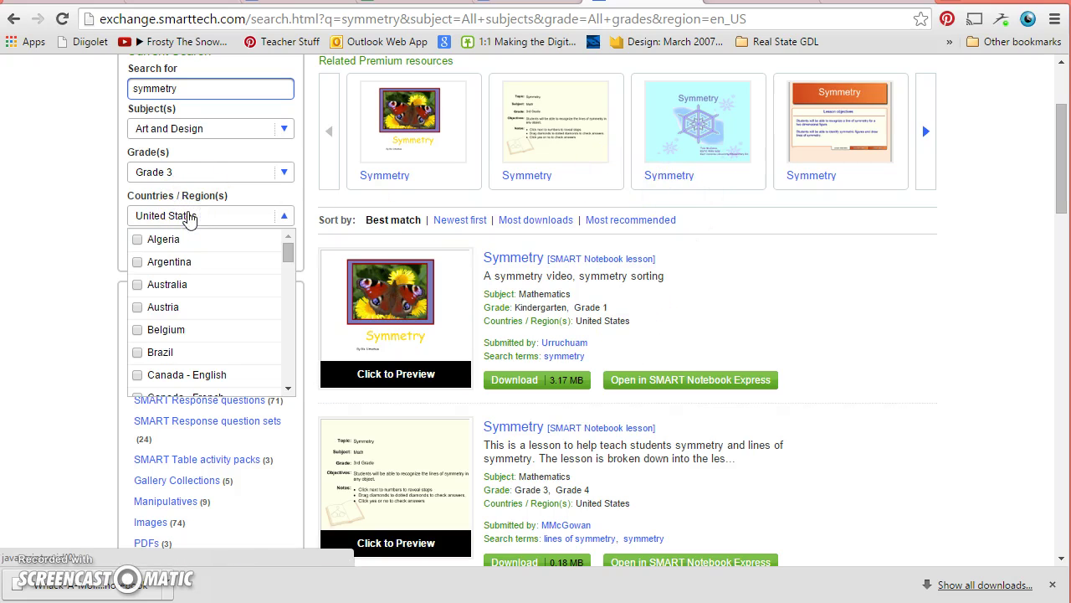
click(191, 216)
click(215, 251)
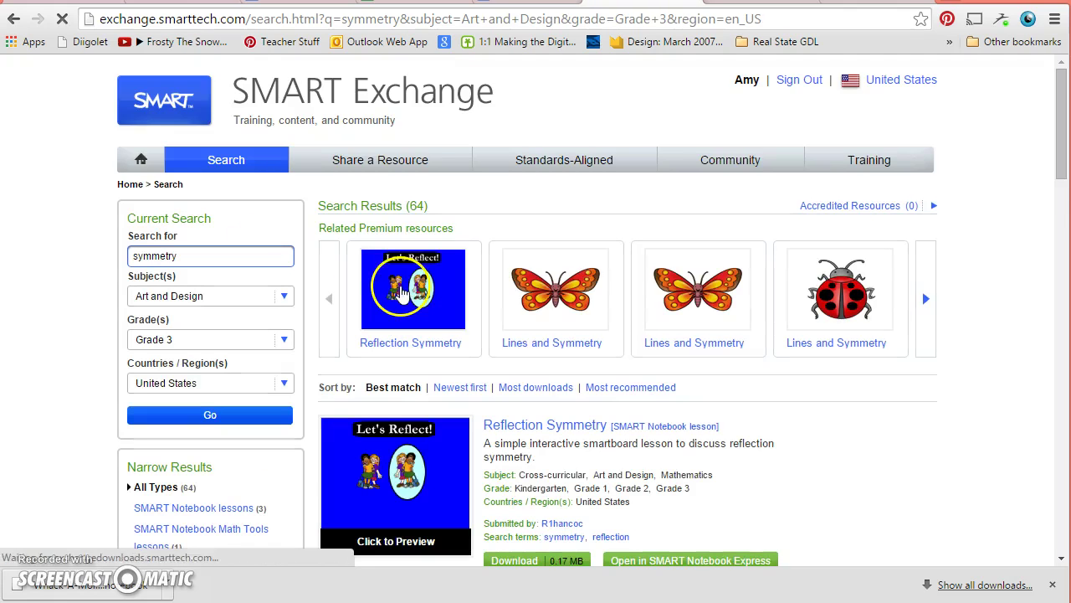
- Preview the Lines and Symmetry gallery collection, page through its images up to page 8, and close the preview
scroll(742, 382, down, 2)
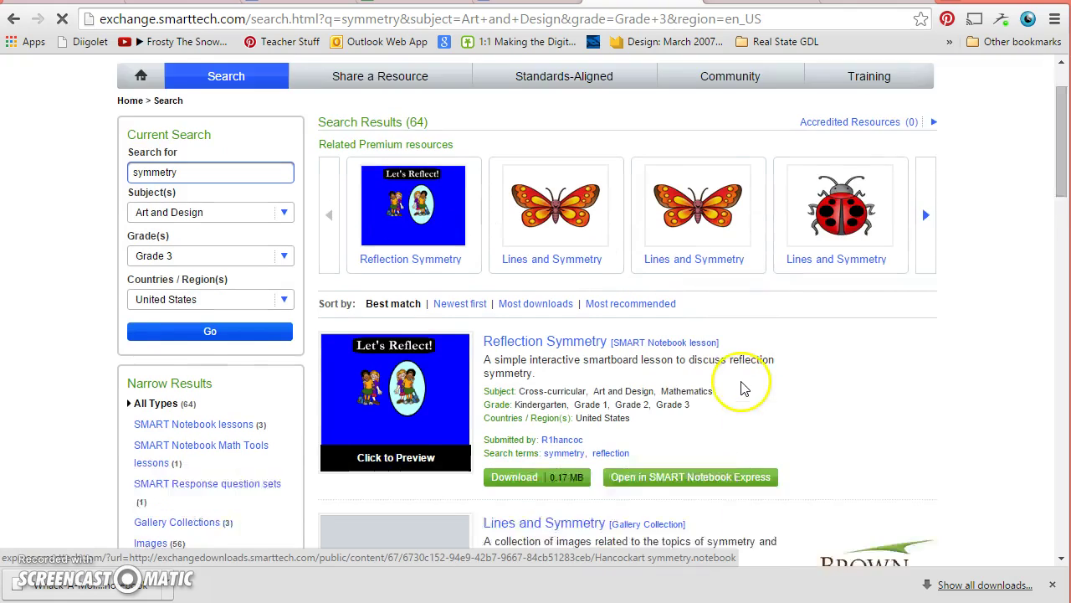
scroll(741, 392, down, 2)
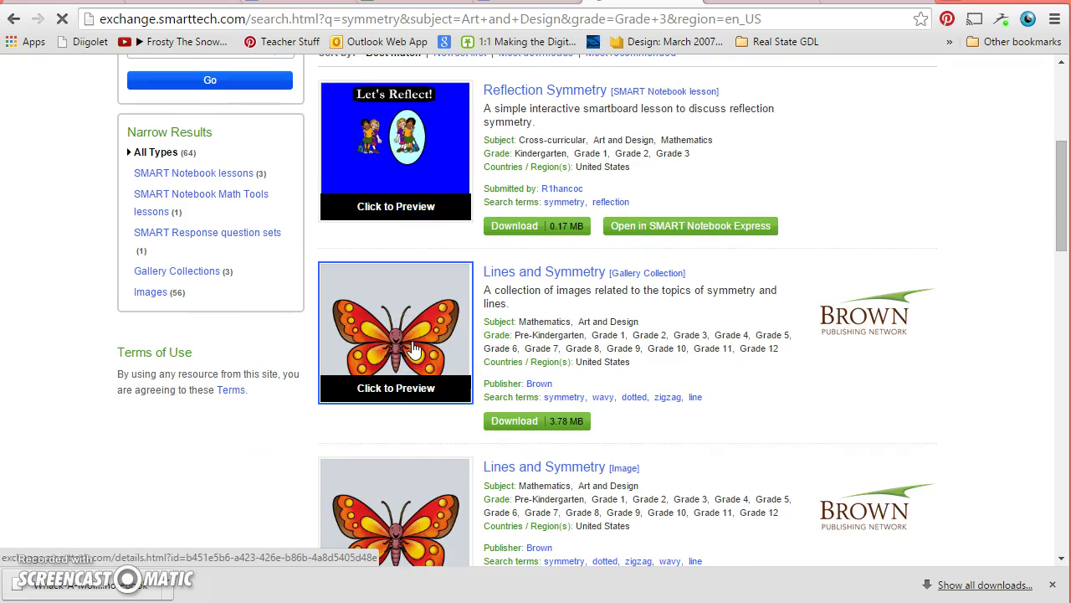
click(374, 327)
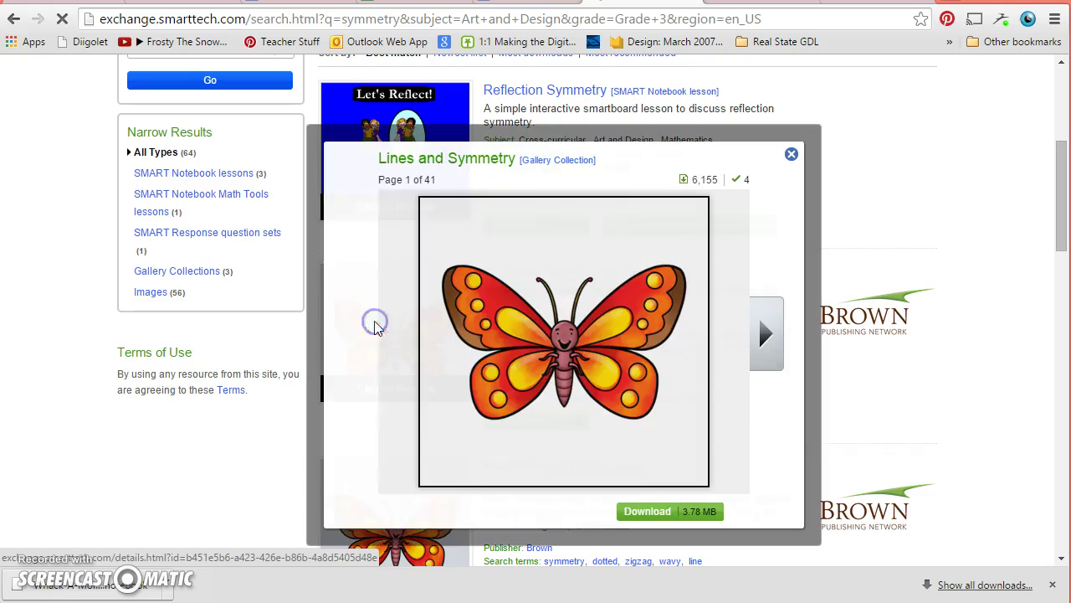
click(762, 325)
click(764, 327)
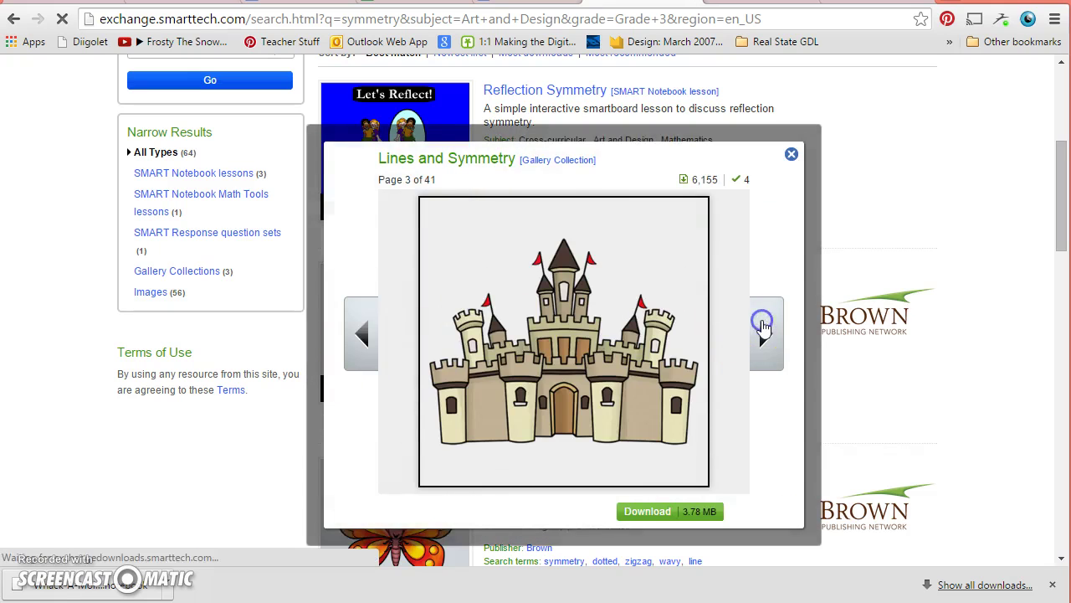
click(764, 326)
click(764, 327)
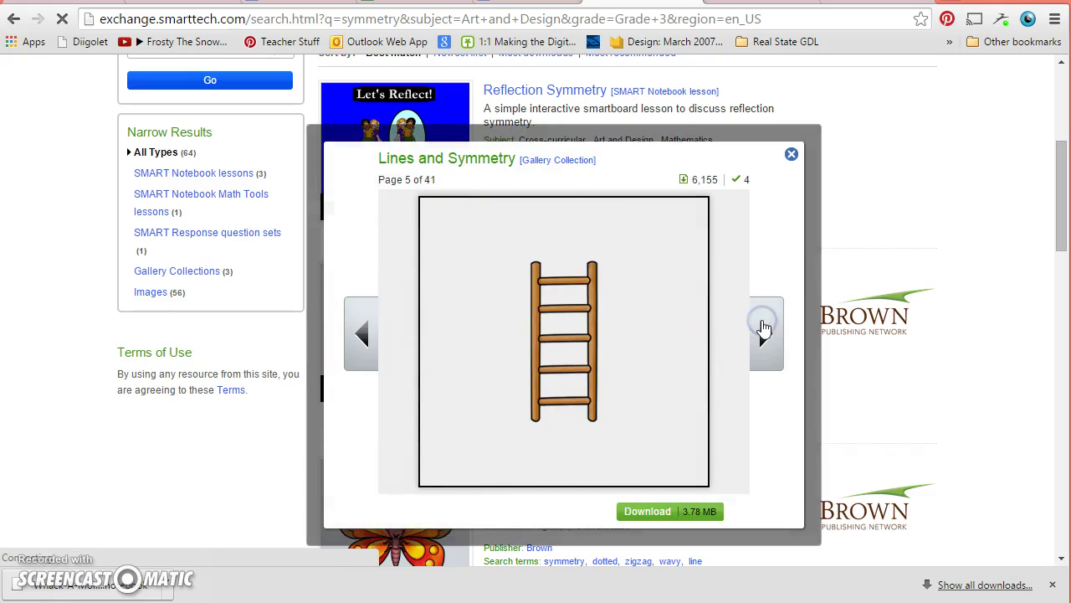
click(763, 327)
click(763, 326)
click(763, 326)
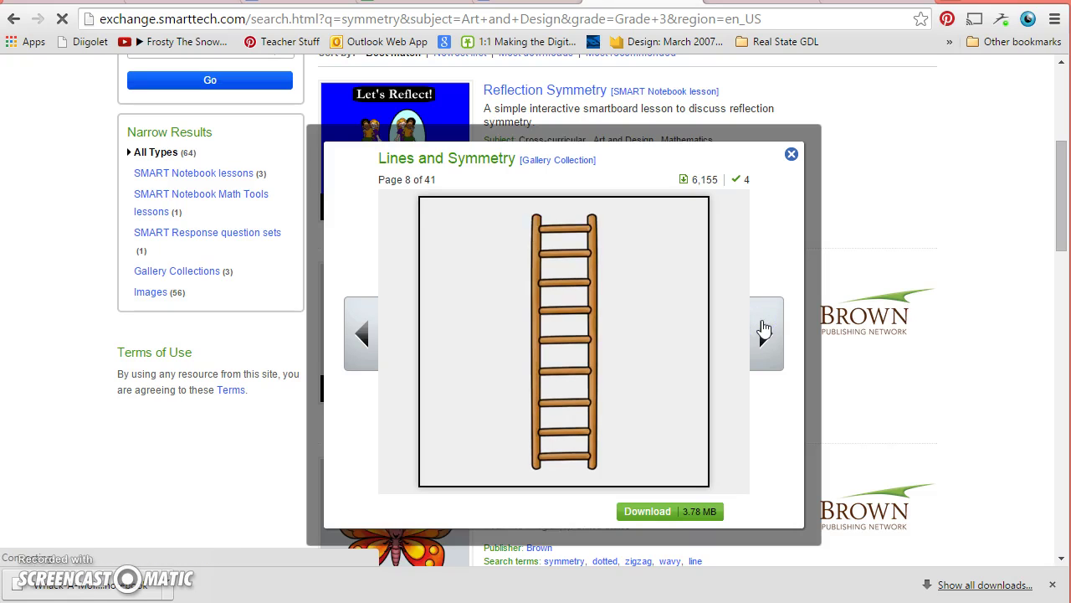
click(792, 153)
- Preview the rainbow Lines and Symmetry image, close it, and look over the remaining search results on the page
scroll(756, 401, down, 6)
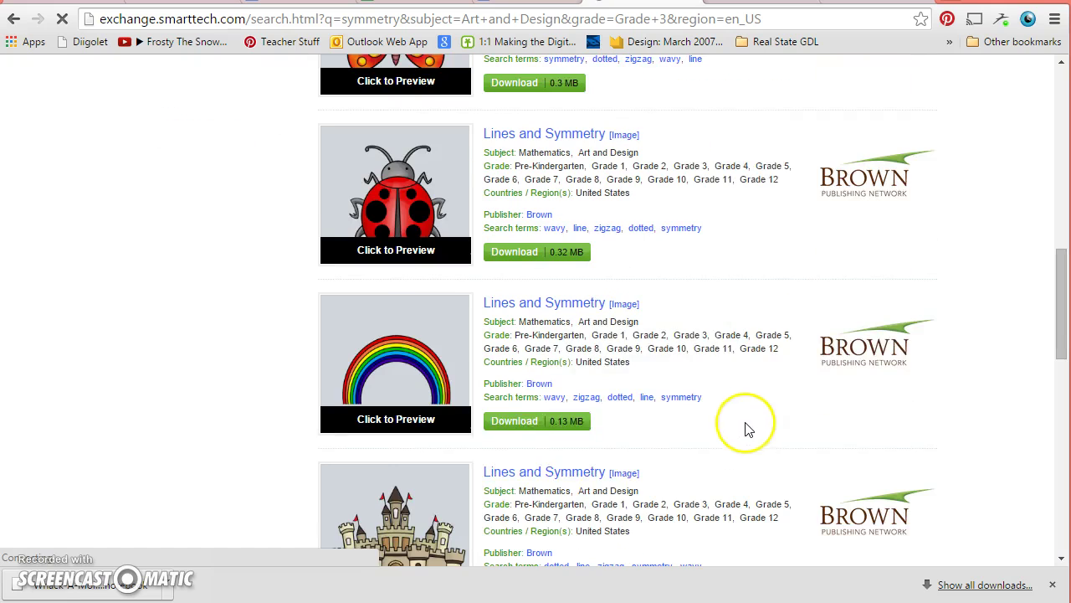
click(371, 320)
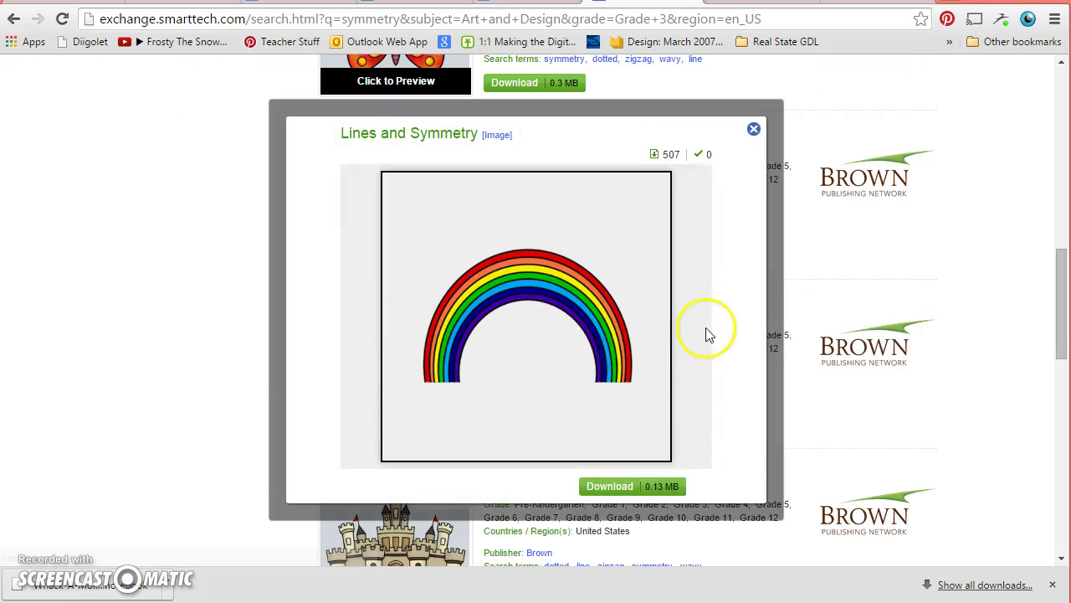
click(754, 128)
scroll(690, 435, down, 3)
scroll(690, 435, down, 5)
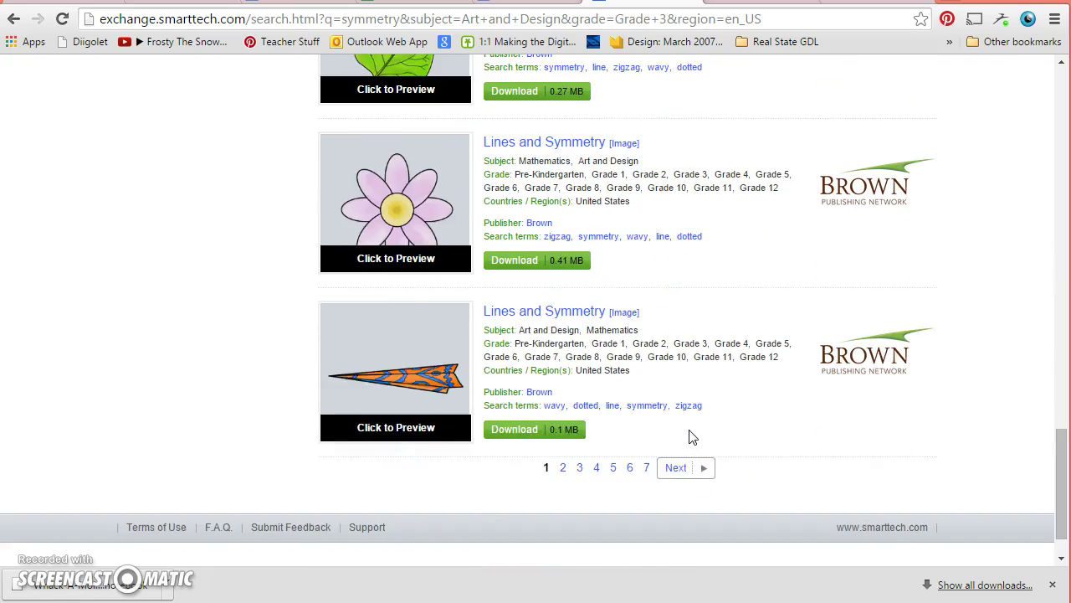
scroll(691, 436, up, 15)
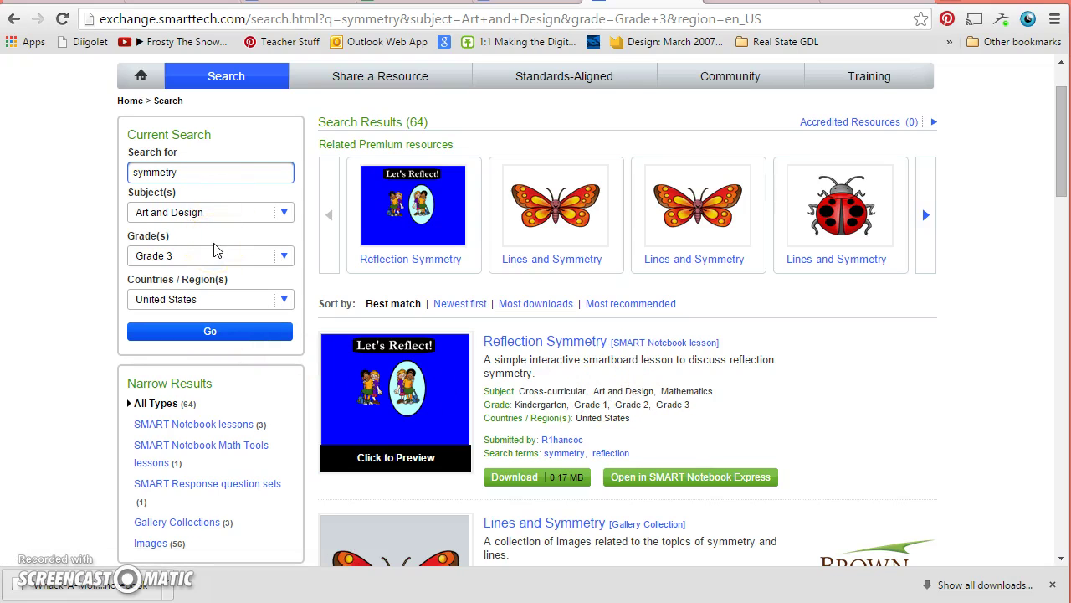
- Open the standards-aligned resource finder and select Missouri Grade and Course Level Expectations as the standards
scroll(318, 351, up, 1)
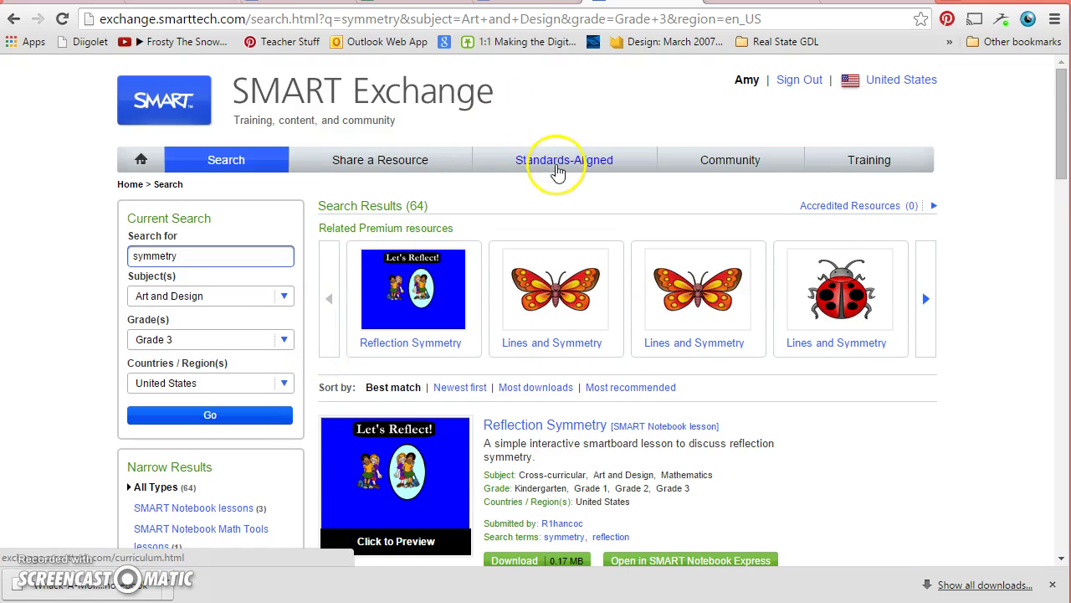
click(558, 168)
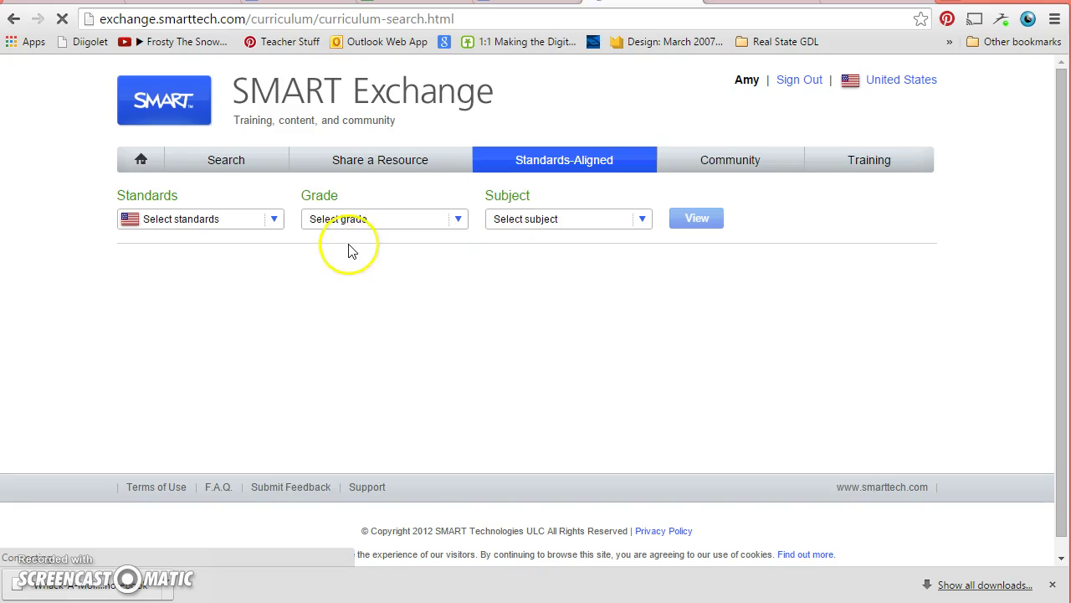
click(256, 219)
scroll(243, 277, down, 5)
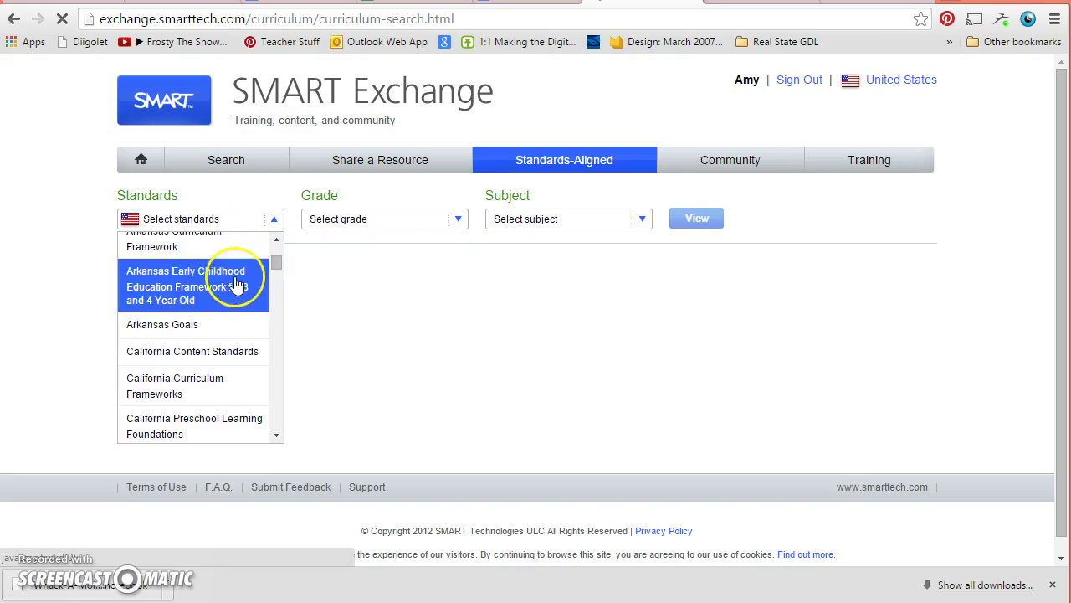
scroll(236, 285, down, 10)
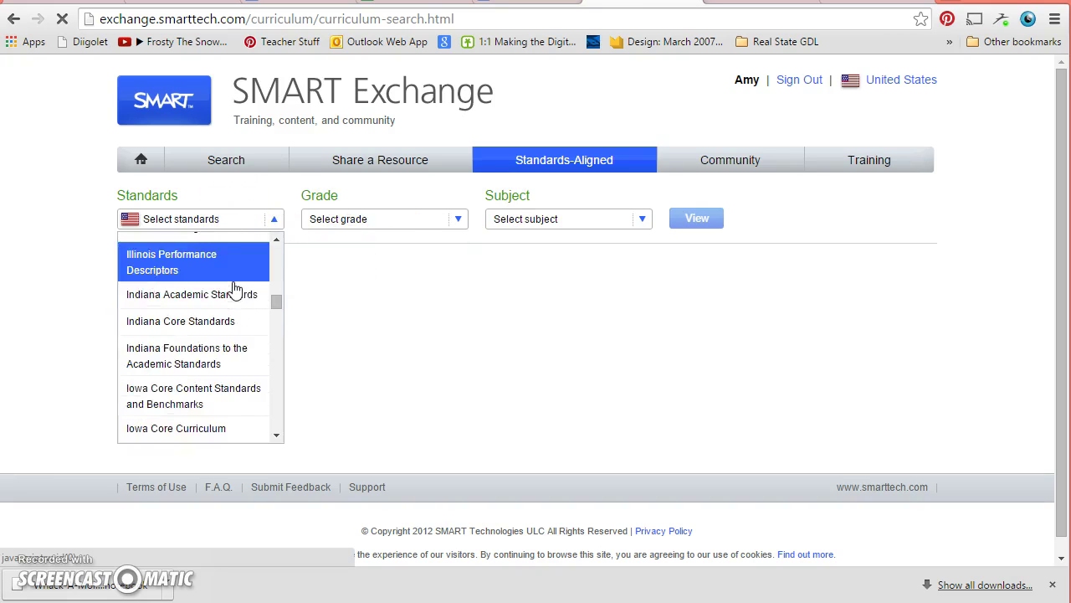
scroll(235, 289, down, 3)
scroll(260, 352, down, 8)
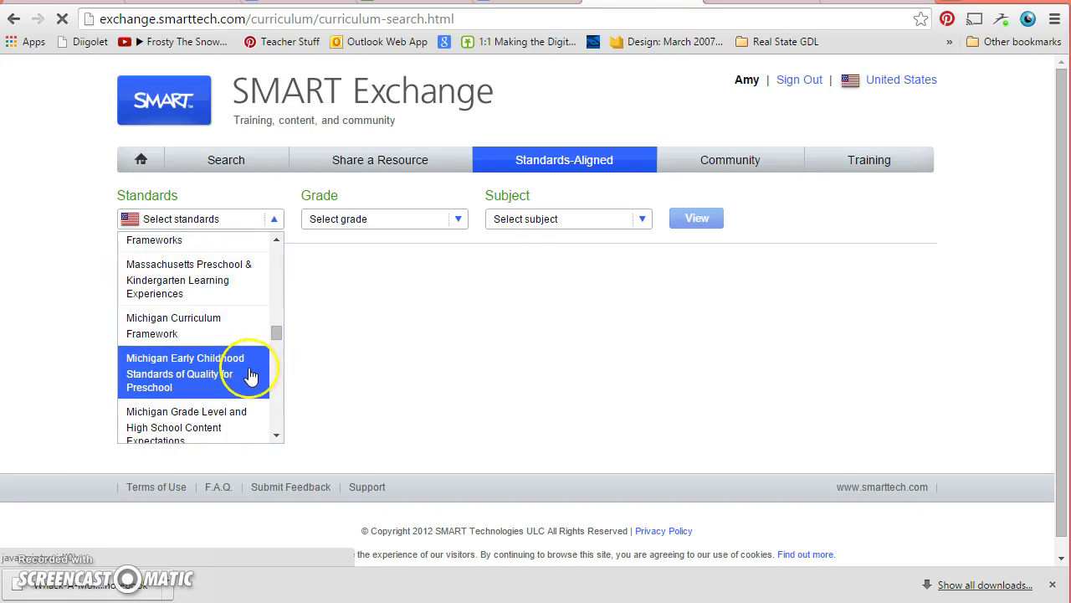
scroll(253, 373, down, 5)
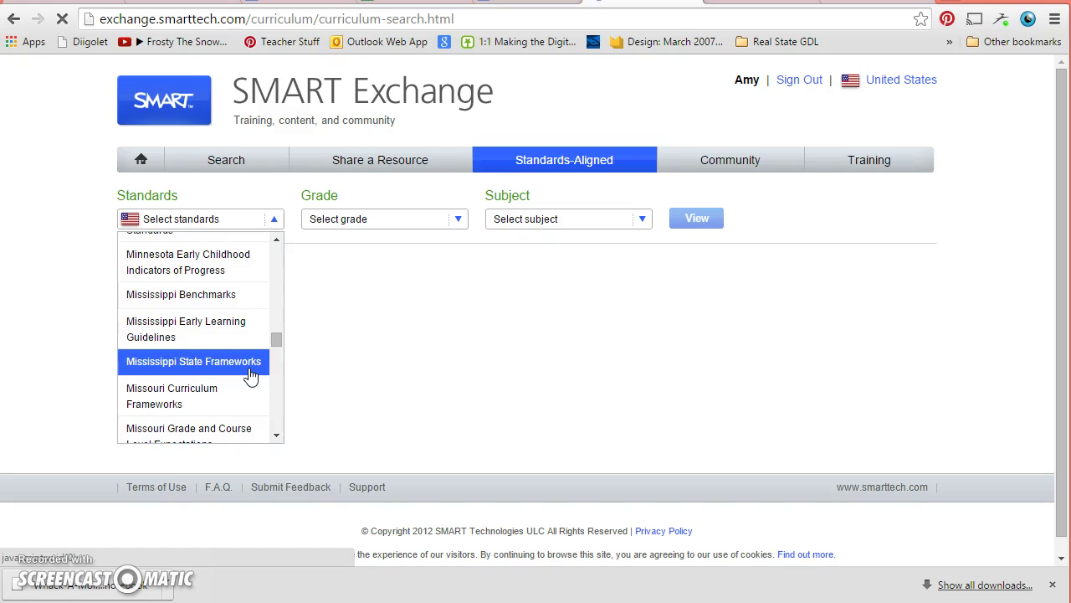
scroll(251, 376, down, 4)
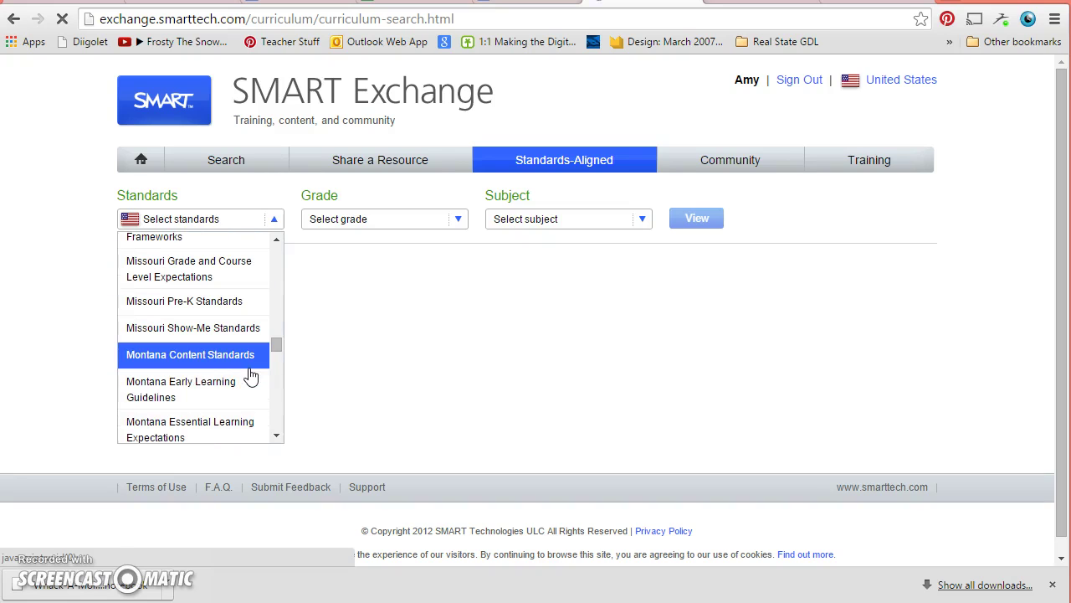
click(241, 278)
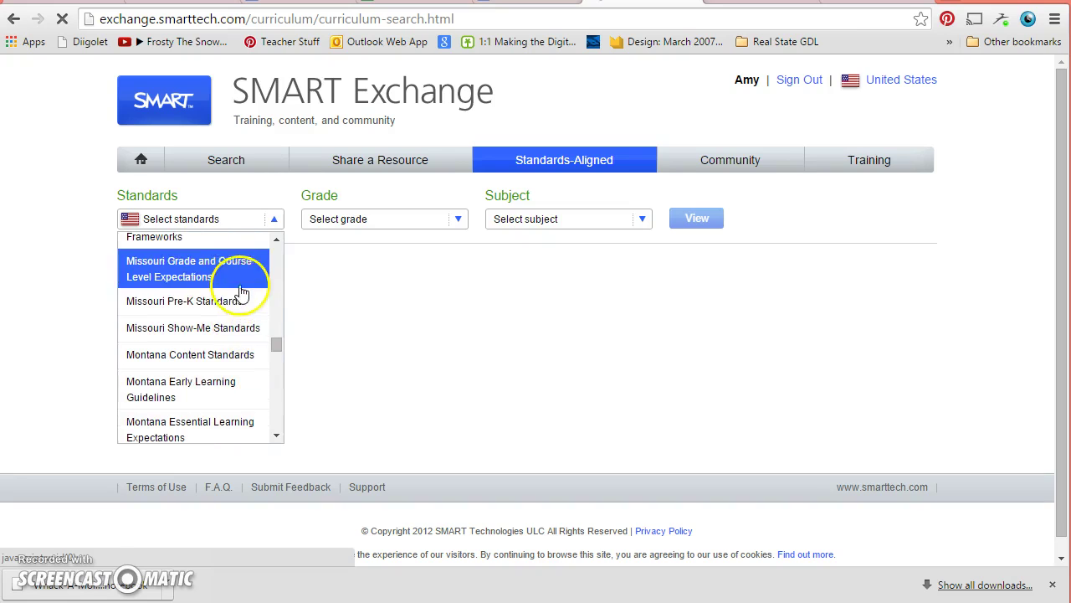
- Choose Grade 1 and the subject Arts: Visual Arts, and display the matching standards
click(321, 222)
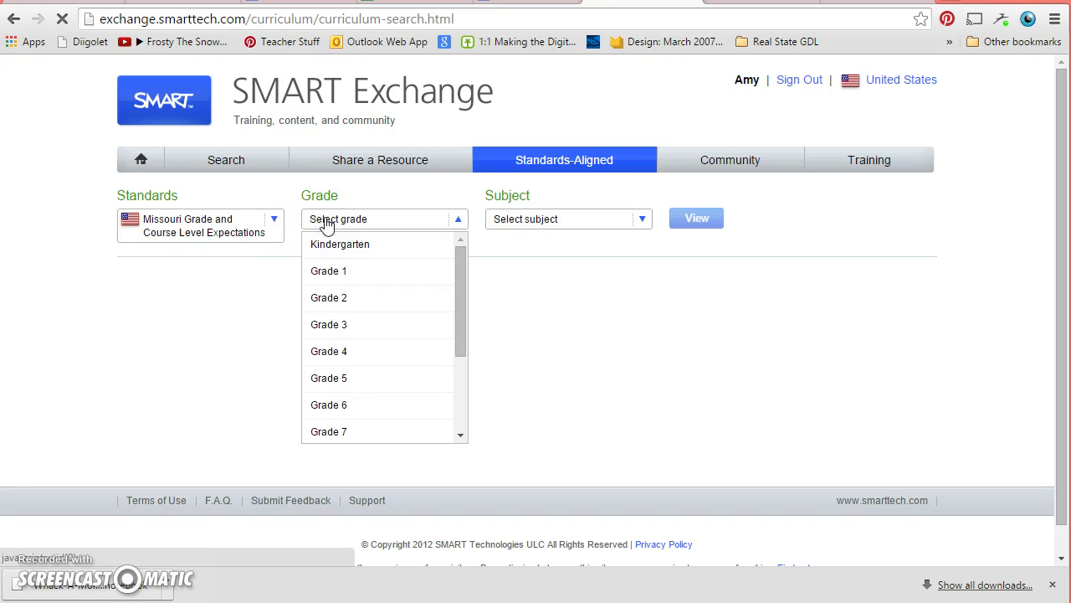
click(333, 271)
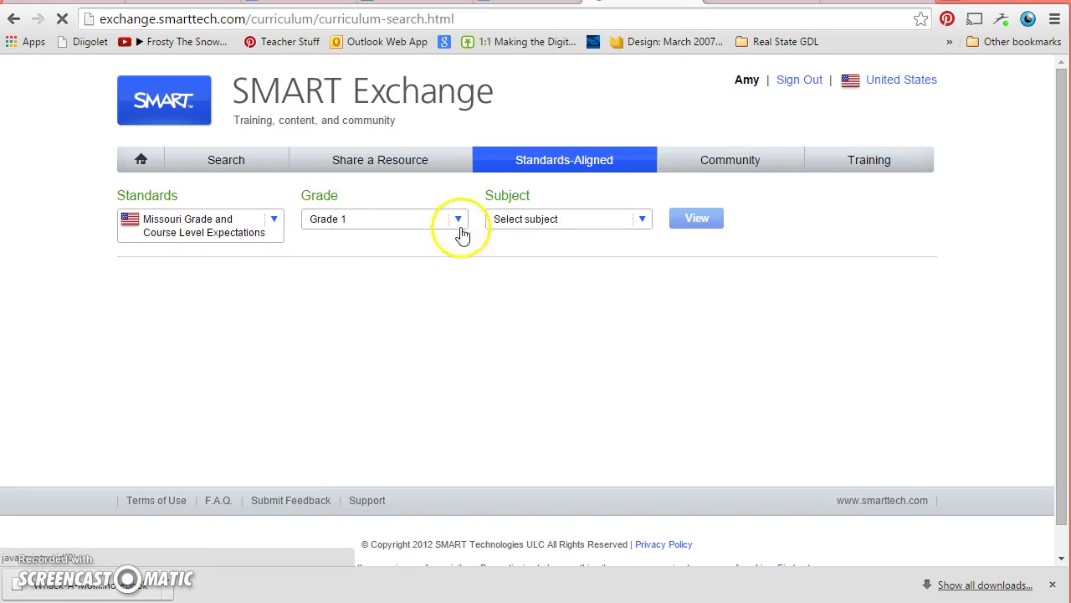
click(585, 223)
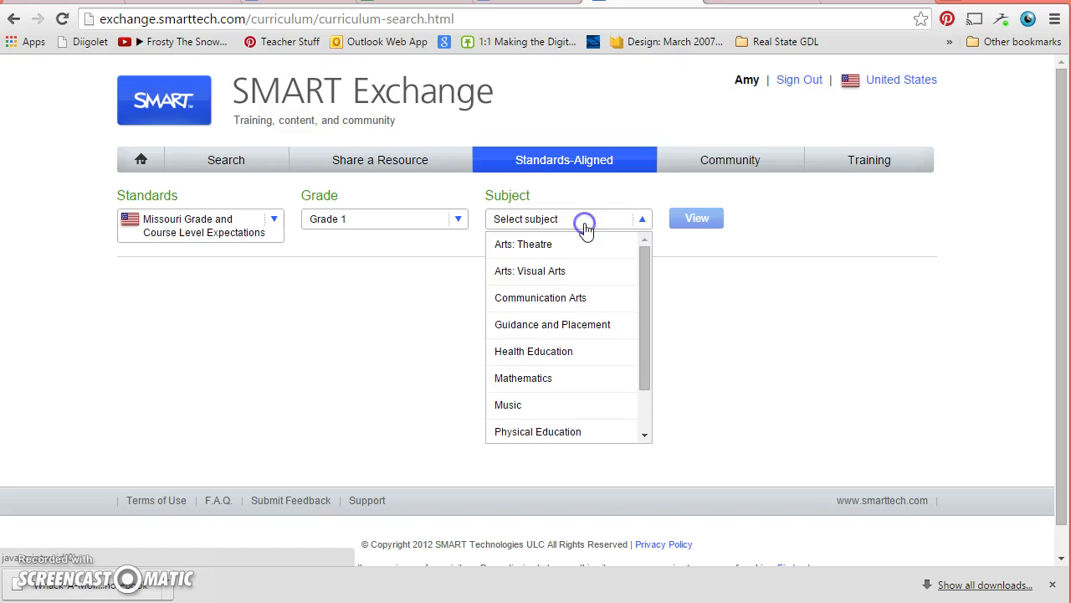
click(590, 276)
click(707, 222)
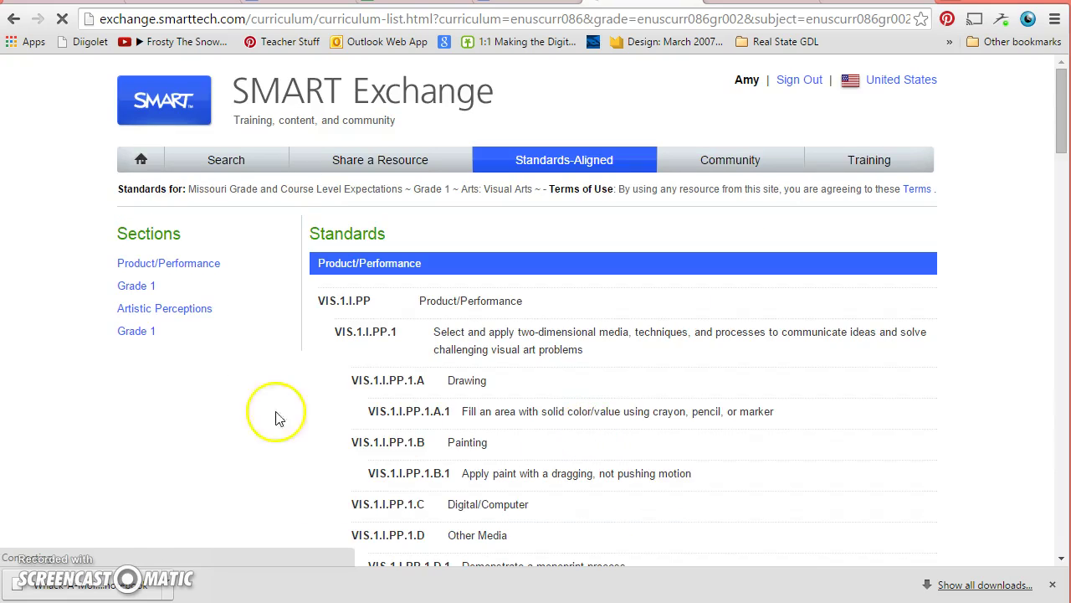
- Look through the visual arts standards and show the resources for Elements and Principles (VIS.1.II.EP)
scroll(213, 407, down, 2)
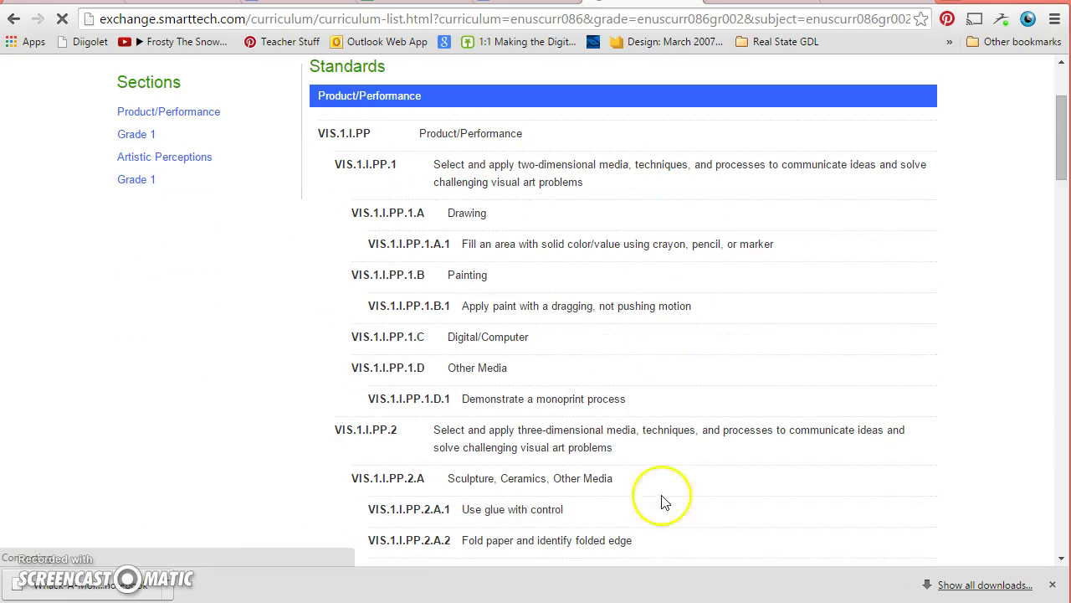
scroll(452, 175, down, 2)
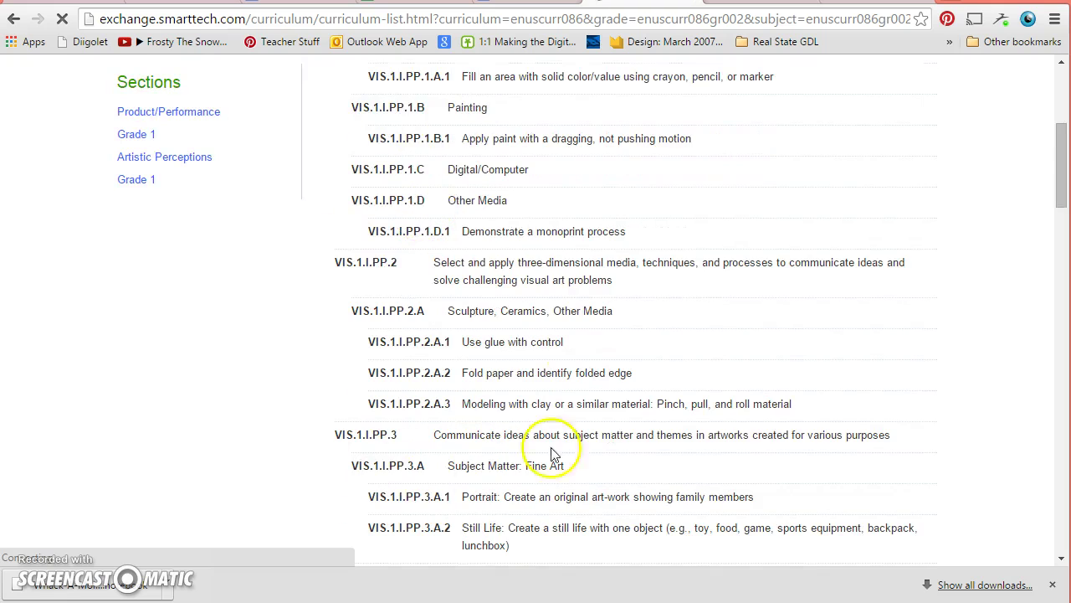
scroll(502, 402, down, 3)
scroll(285, 461, down, 2)
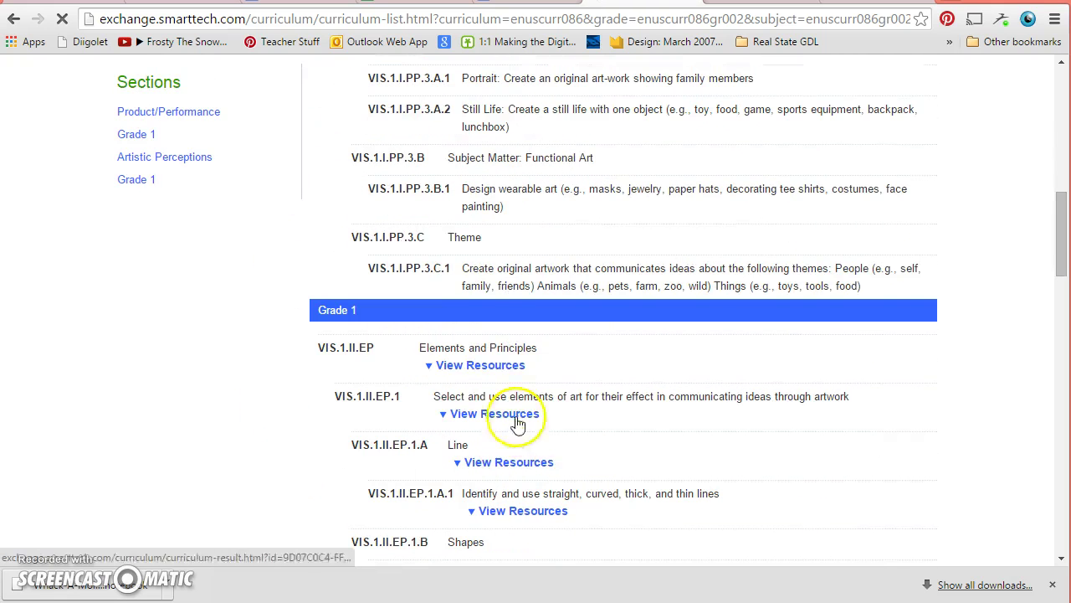
click(472, 368)
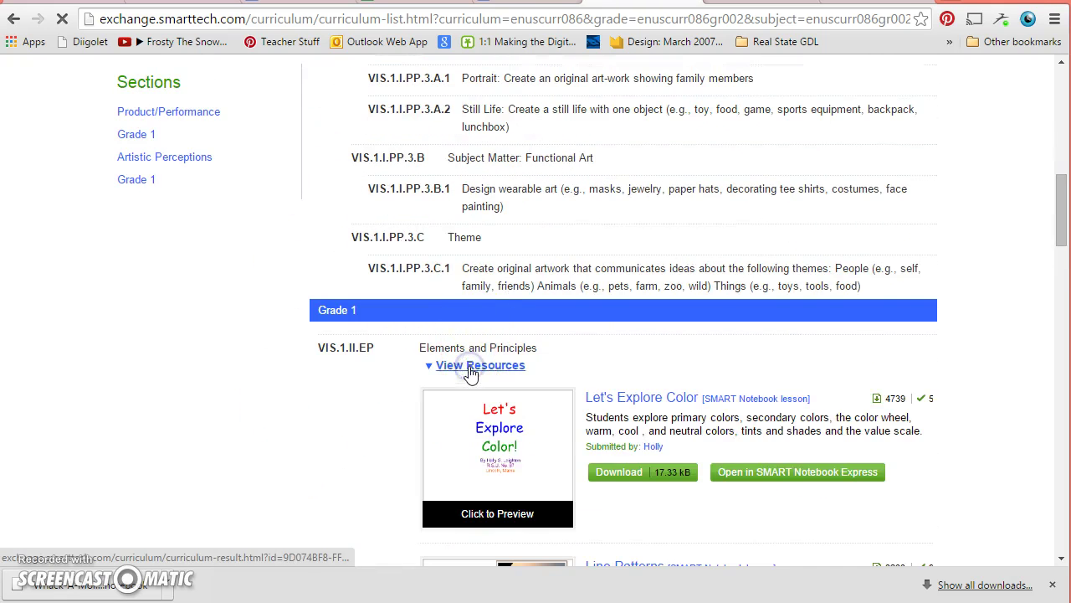
- Open the preview of the Properties of Color lesson under Elements and Principles and page through to the Color Concepts page
scroll(306, 390, down, 2)
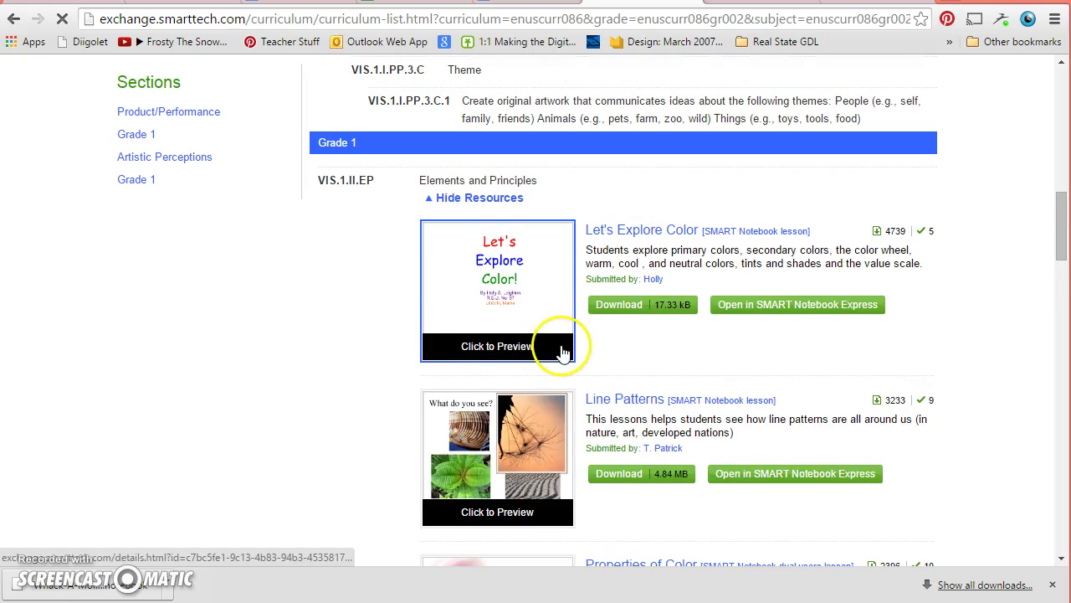
scroll(554, 346, down, 2)
scroll(609, 405, down, 1)
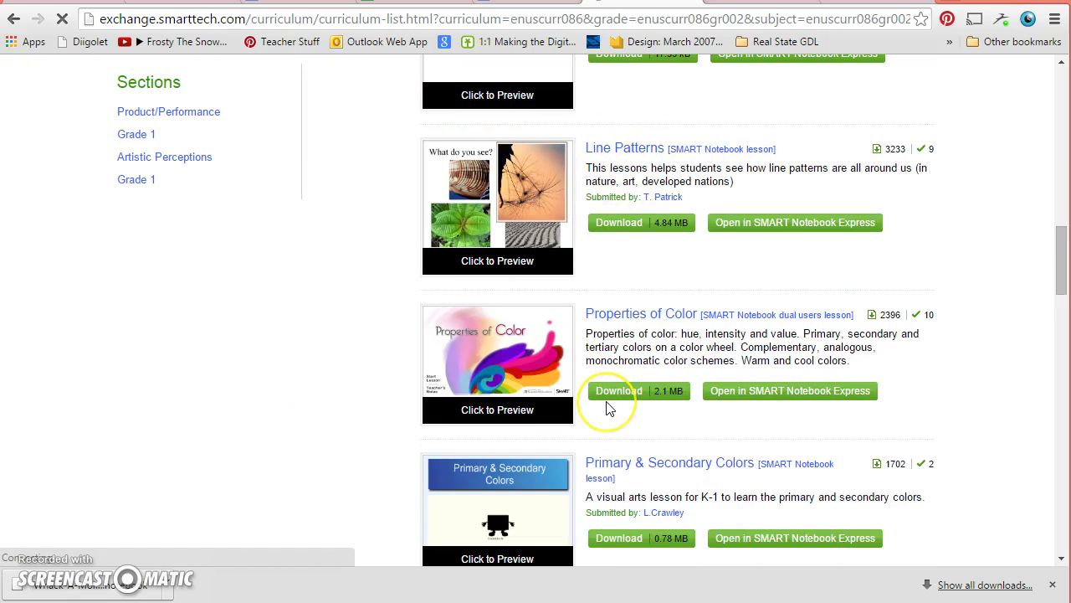
scroll(610, 407, down, 2)
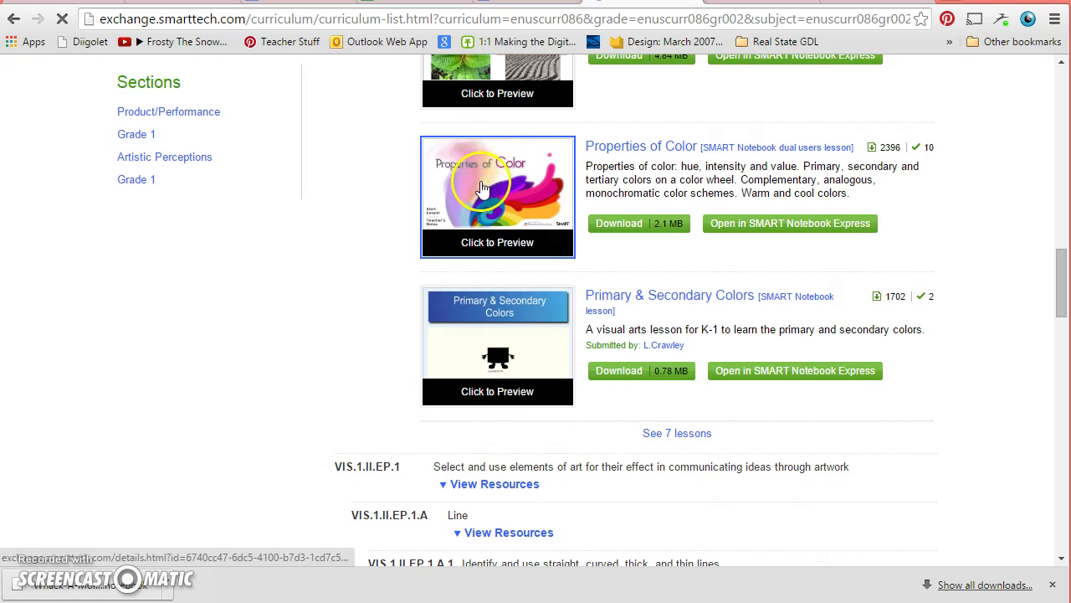
click(482, 176)
click(758, 350)
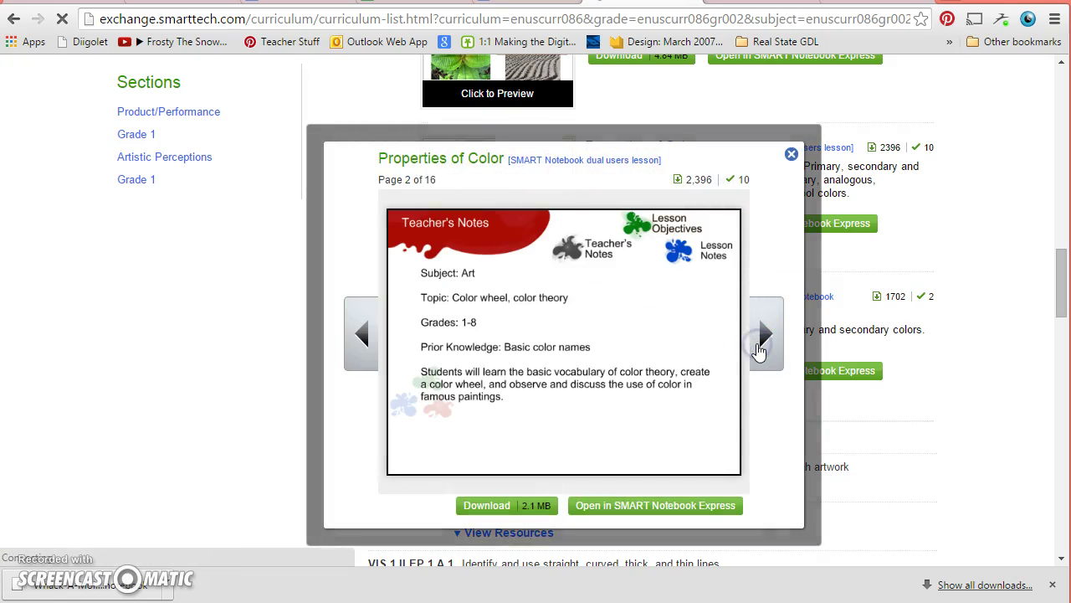
click(759, 350)
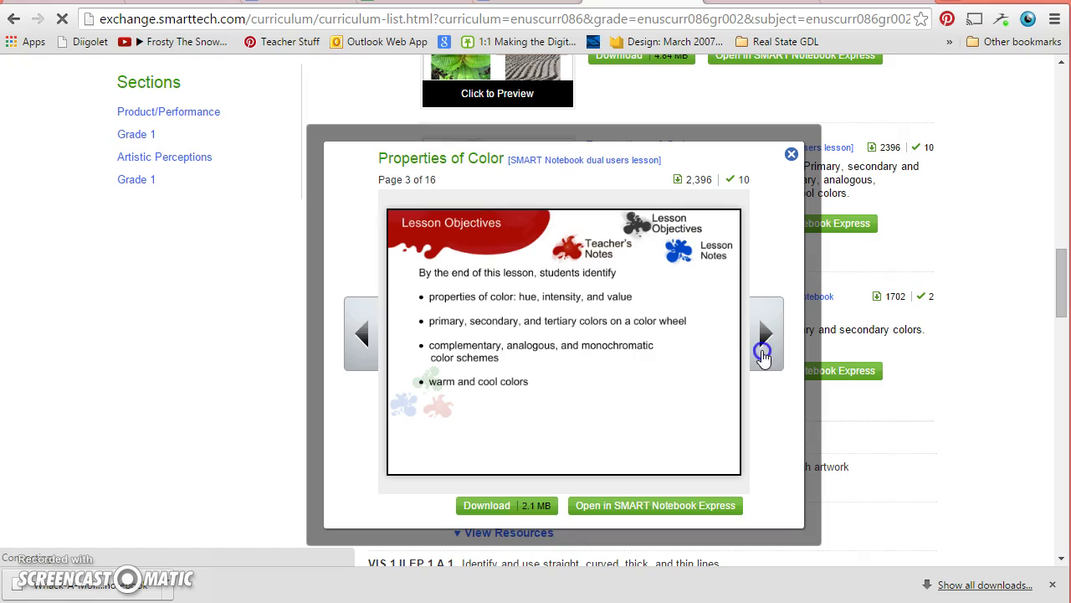
click(762, 355)
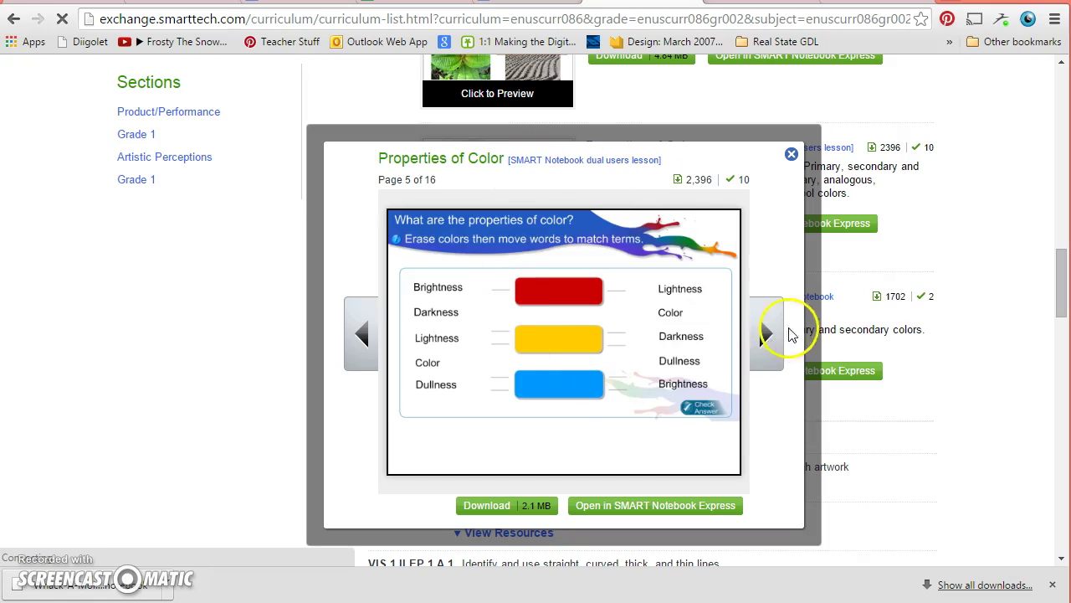
click(768, 336)
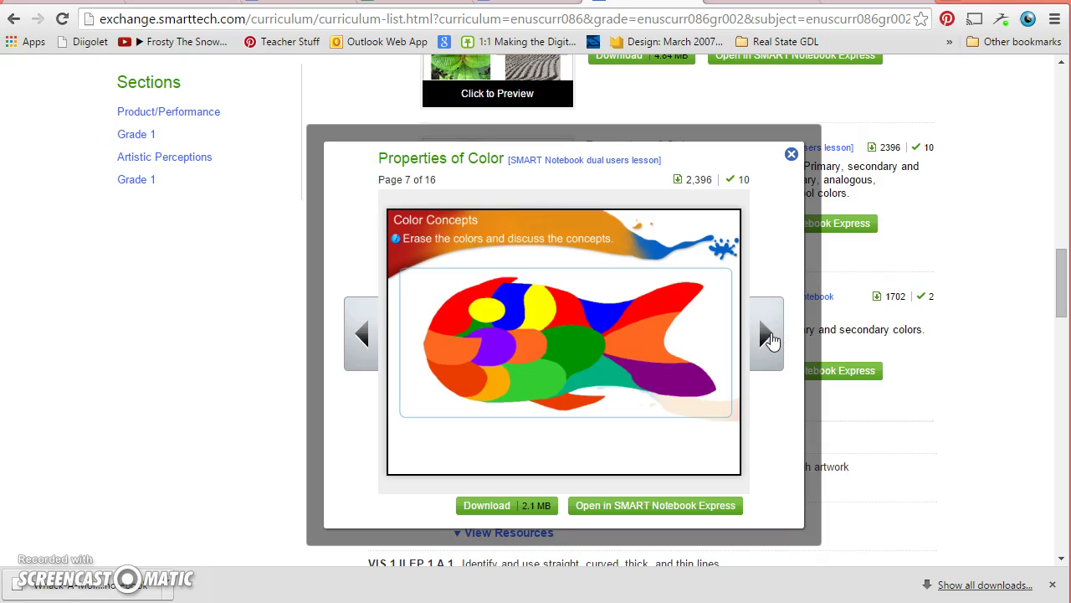
- Look through the Color Wheel and Complementary Colors pages of the Properties of Color preview, then close the preview
click(574, 390)
click(448, 353)
click(768, 339)
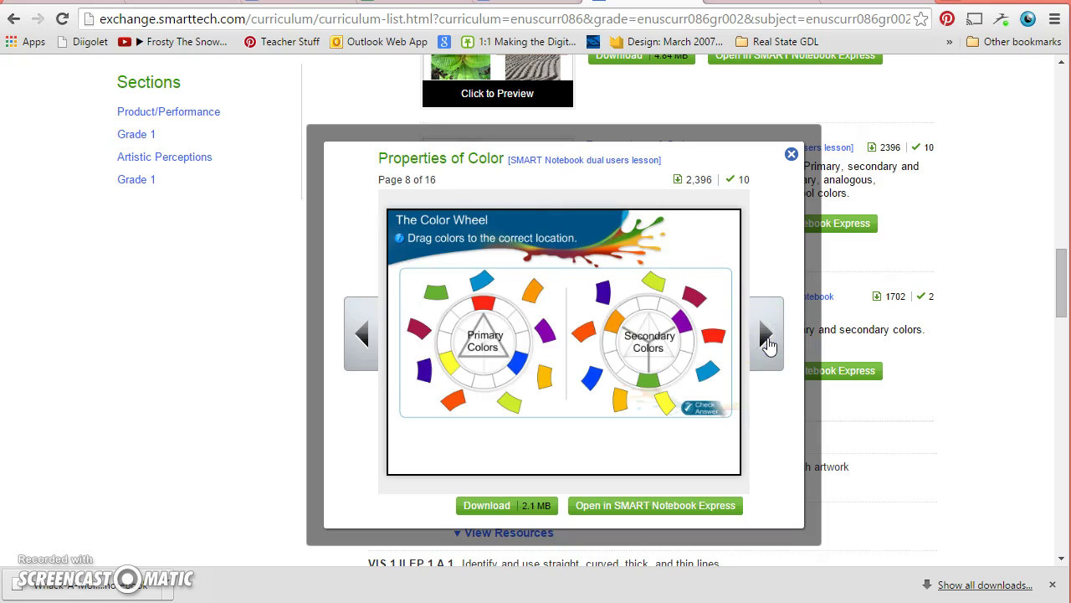
drag(370, 318, 560, 326)
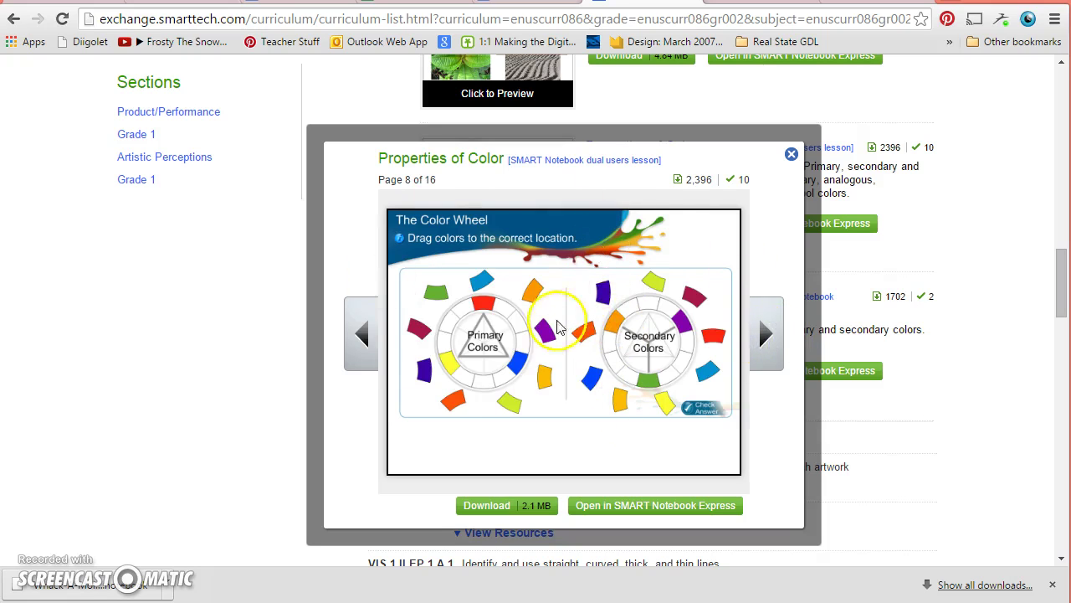
click(775, 353)
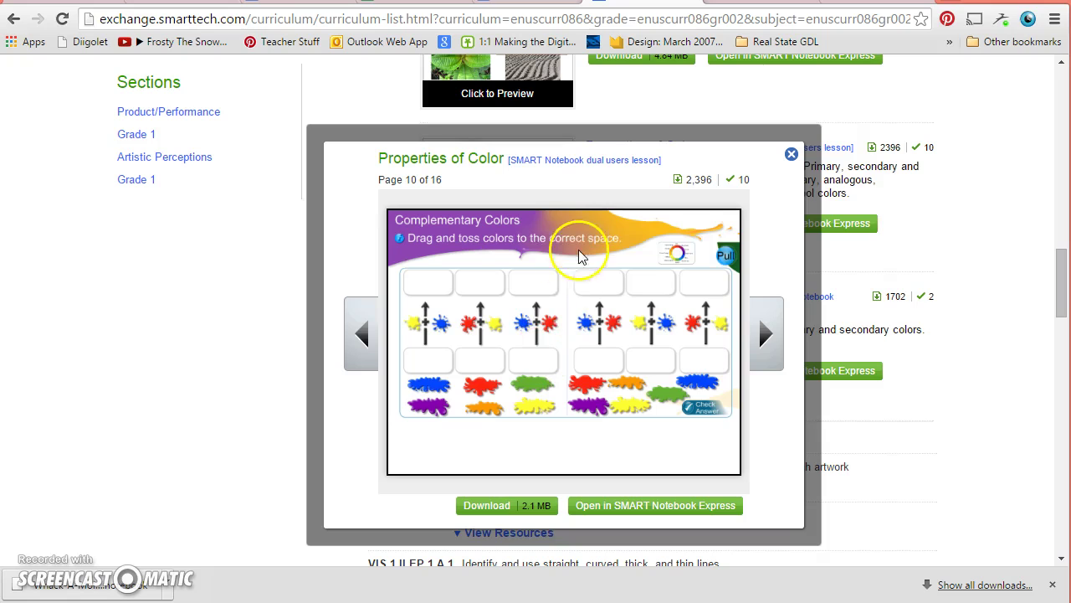
click(790, 156)
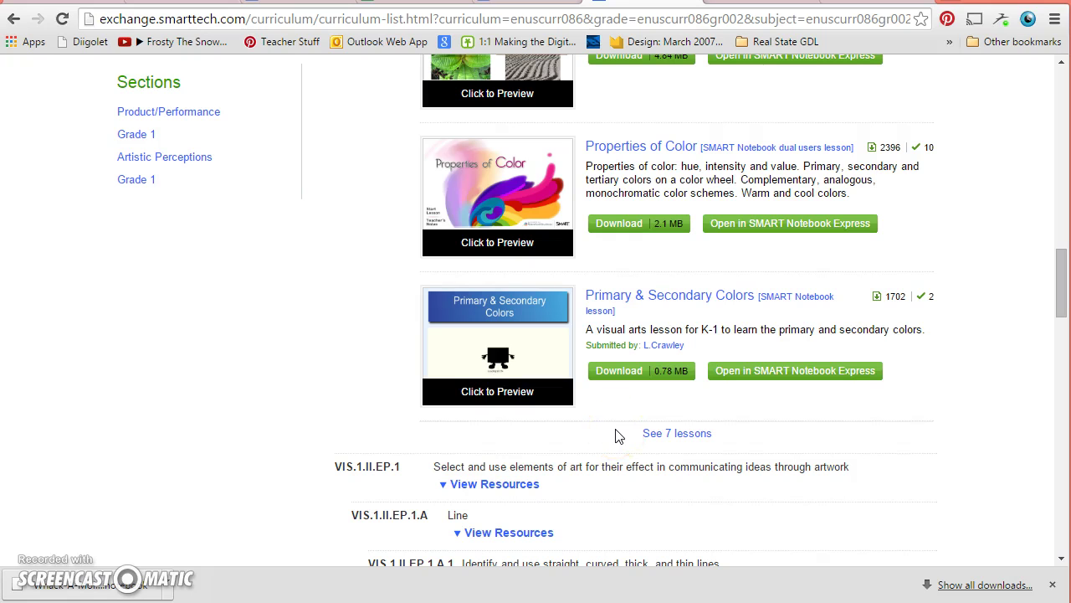
- Return to the standards-aligned resource finder and select Common Core State Standards as the standards
scroll(617, 433, up, 20)
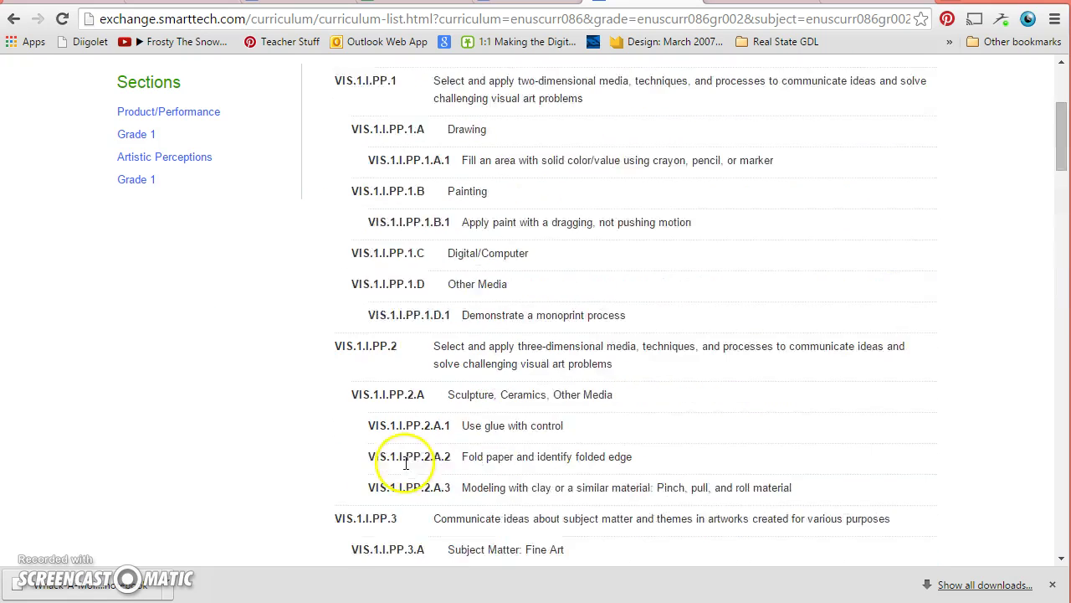
click(523, 161)
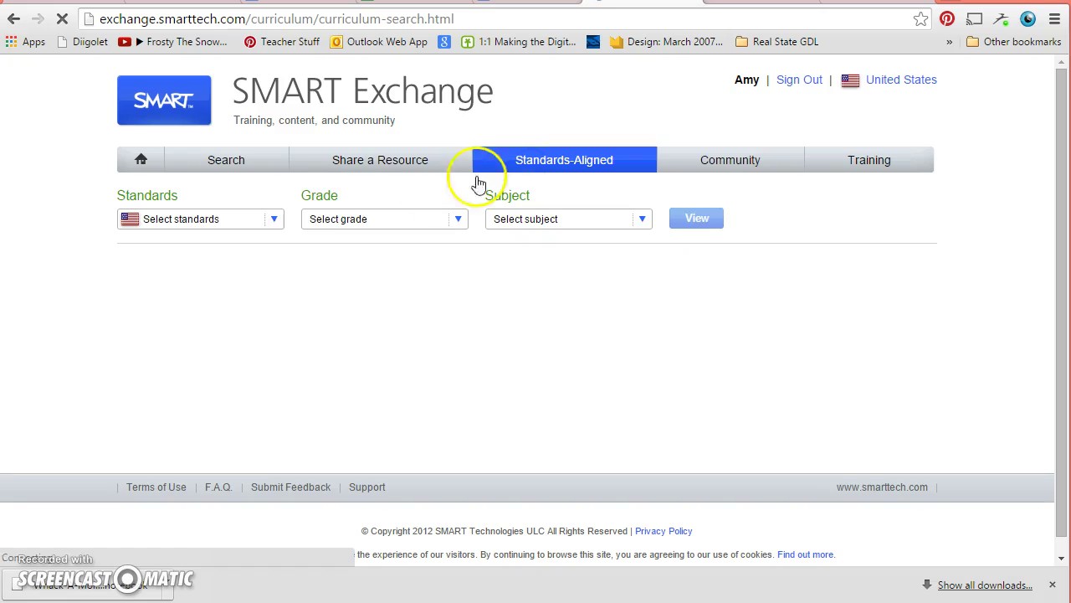
click(266, 222)
scroll(263, 301, down, 10)
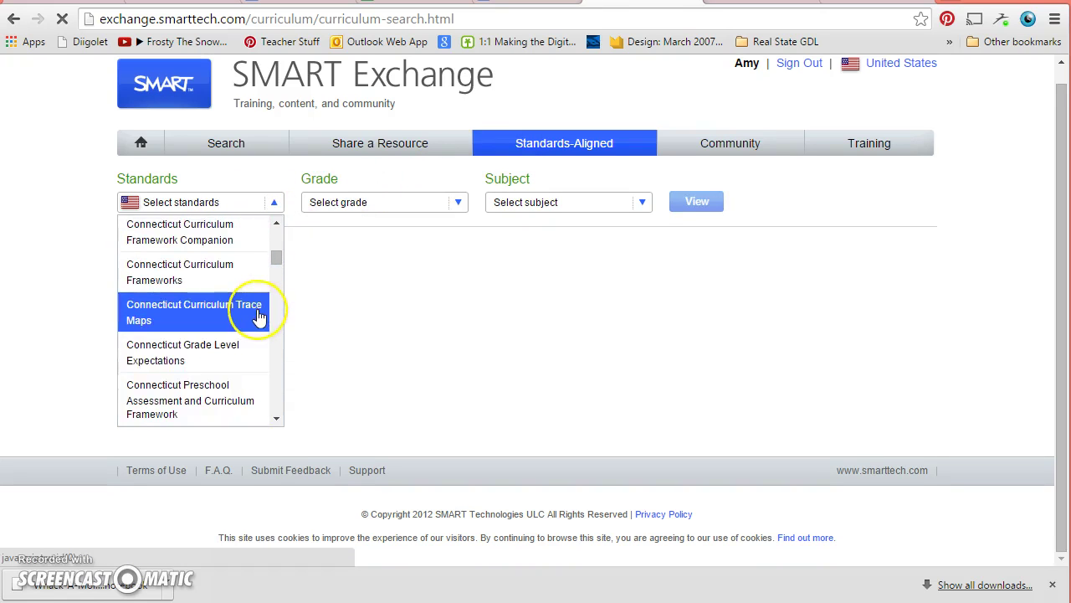
scroll(260, 314, down, 2)
scroll(259, 315, up, 1)
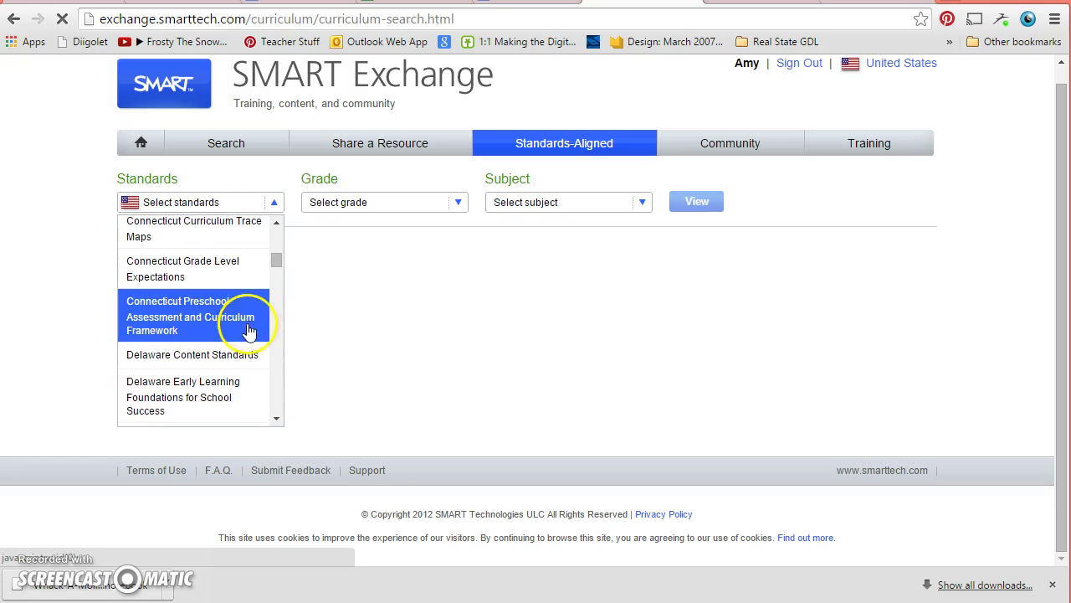
scroll(255, 315, up, 2)
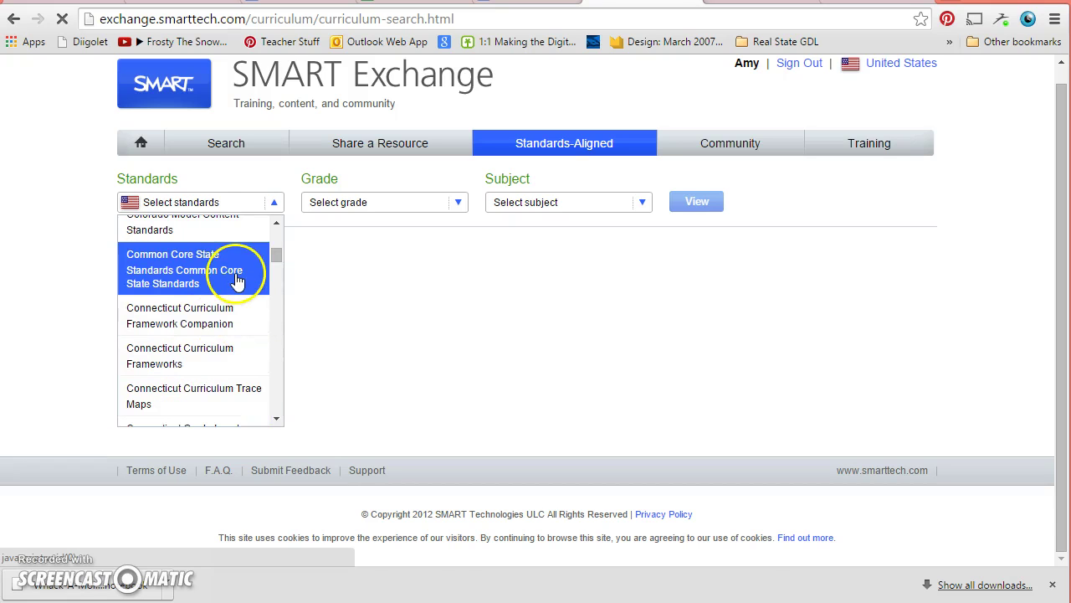
click(237, 277)
- Choose Grade 3 and the subject College- and Career-Readiness Standards and K-12 English Language Arts, and display the matching standards
click(354, 211)
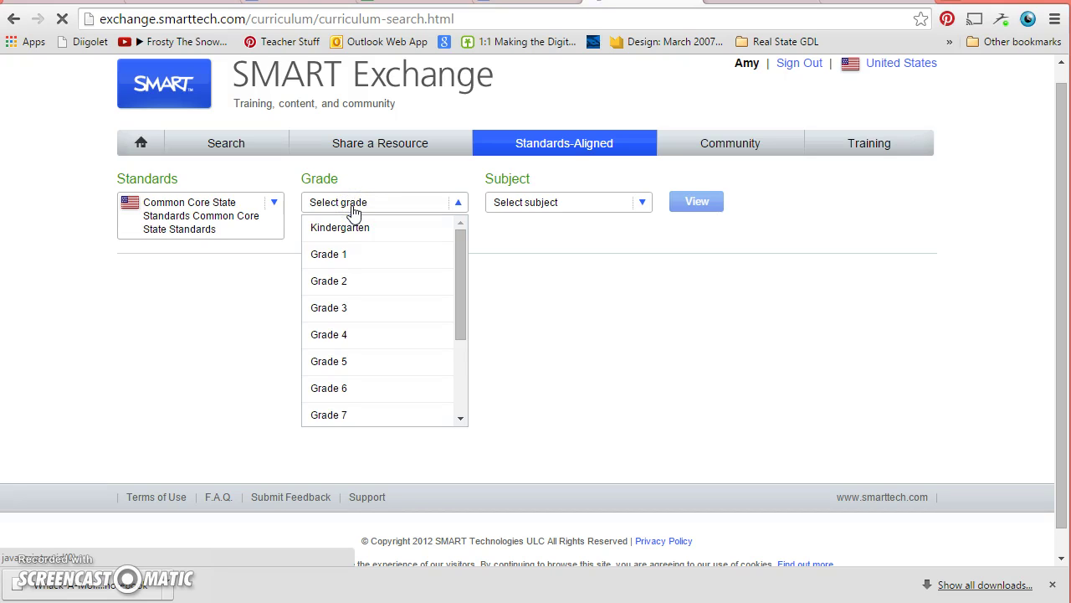
click(352, 307)
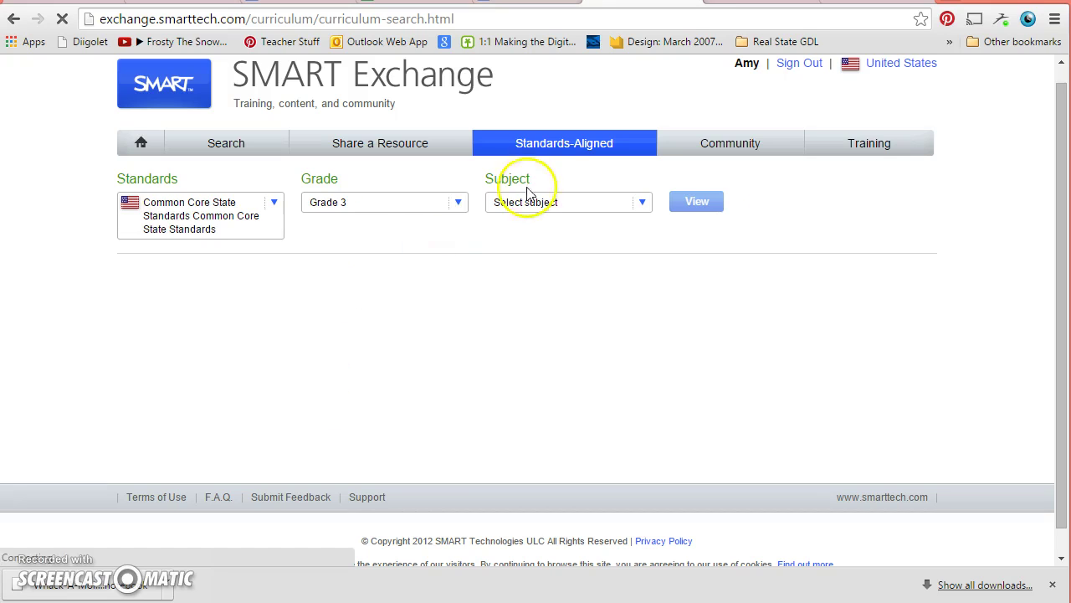
click(544, 215)
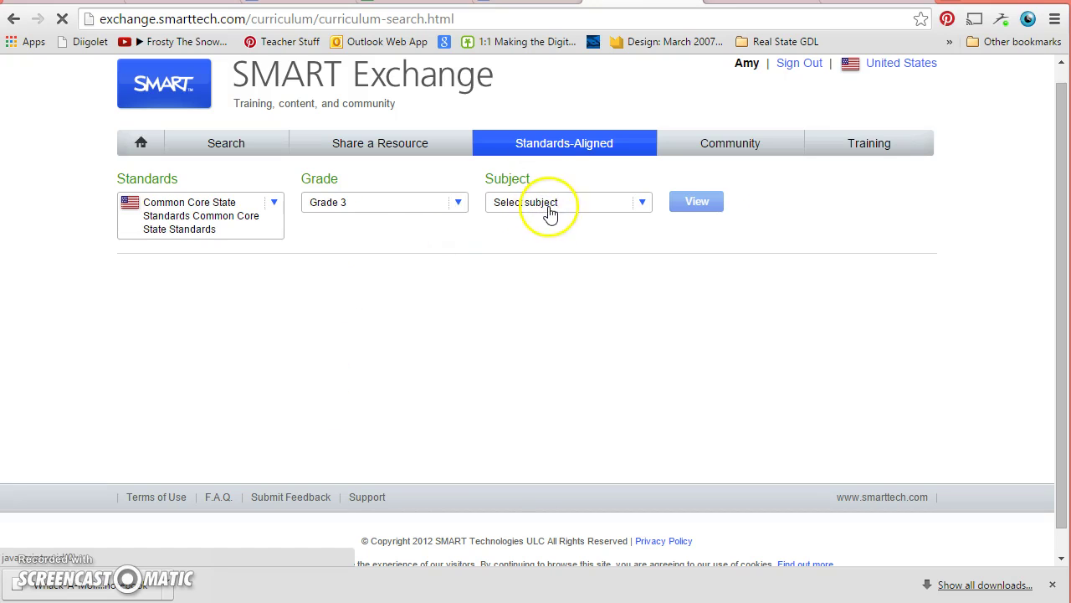
click(548, 255)
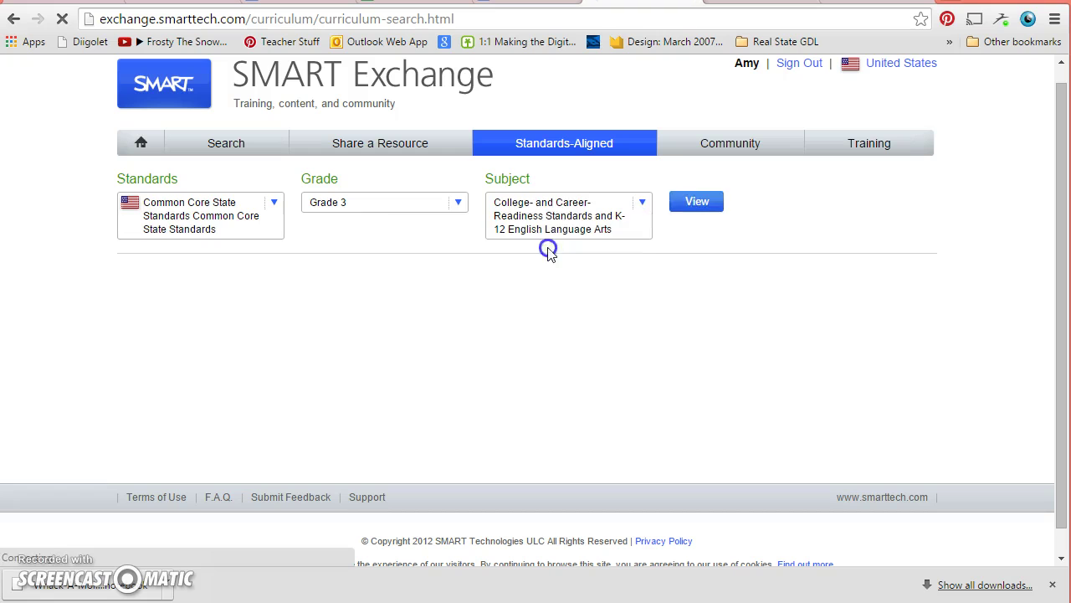
click(699, 209)
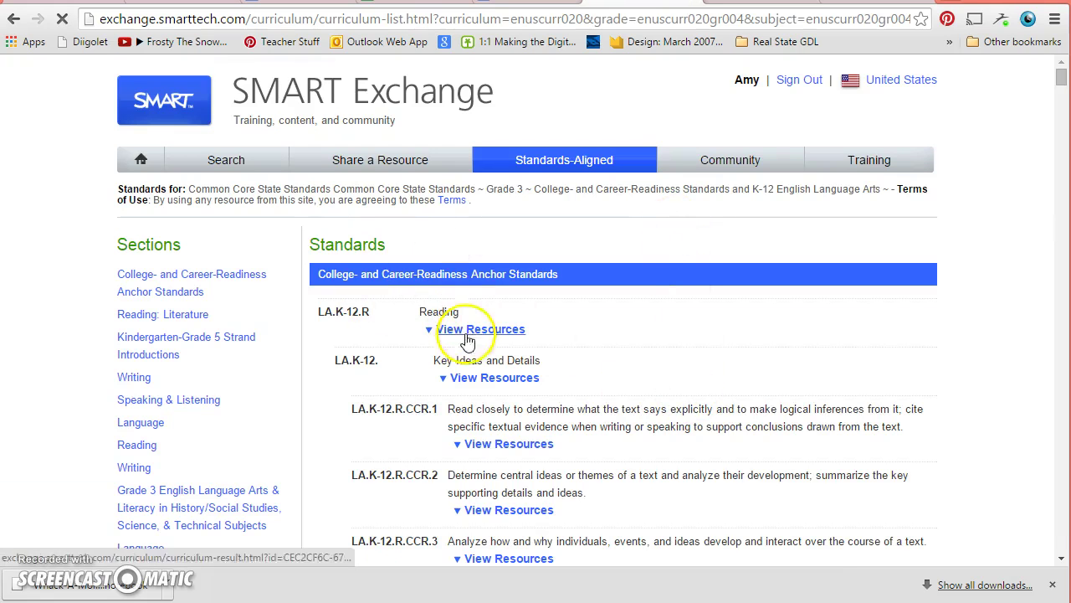
- Show the resources for the Reading anchor standard (LA.K-12.R) and look through the listed lessons
click(469, 330)
scroll(469, 335, down, 7)
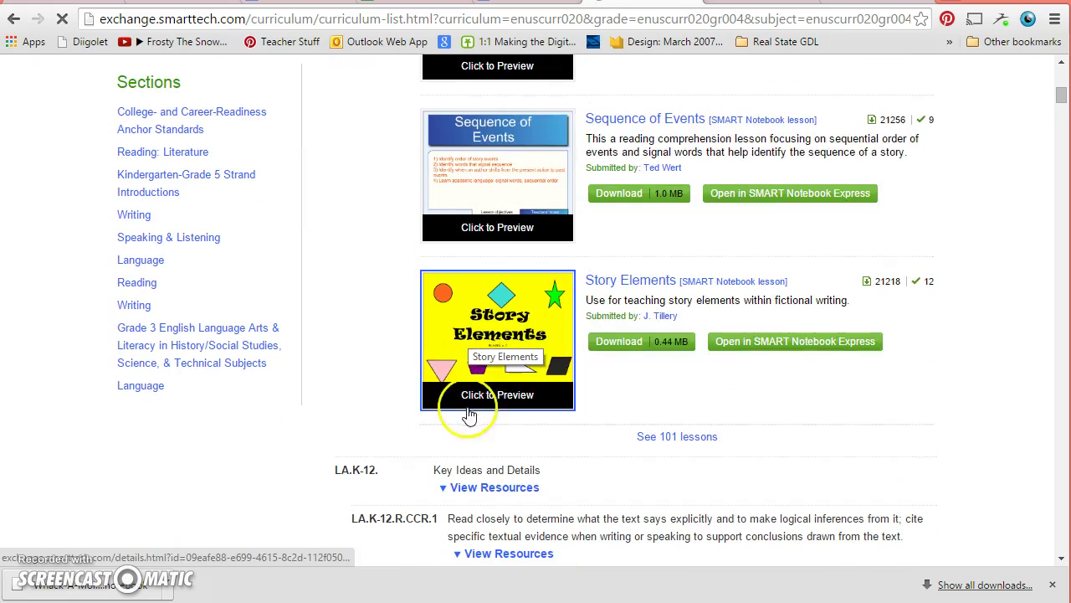
scroll(464, 410, up, 7)
scroll(472, 387, down, 7)
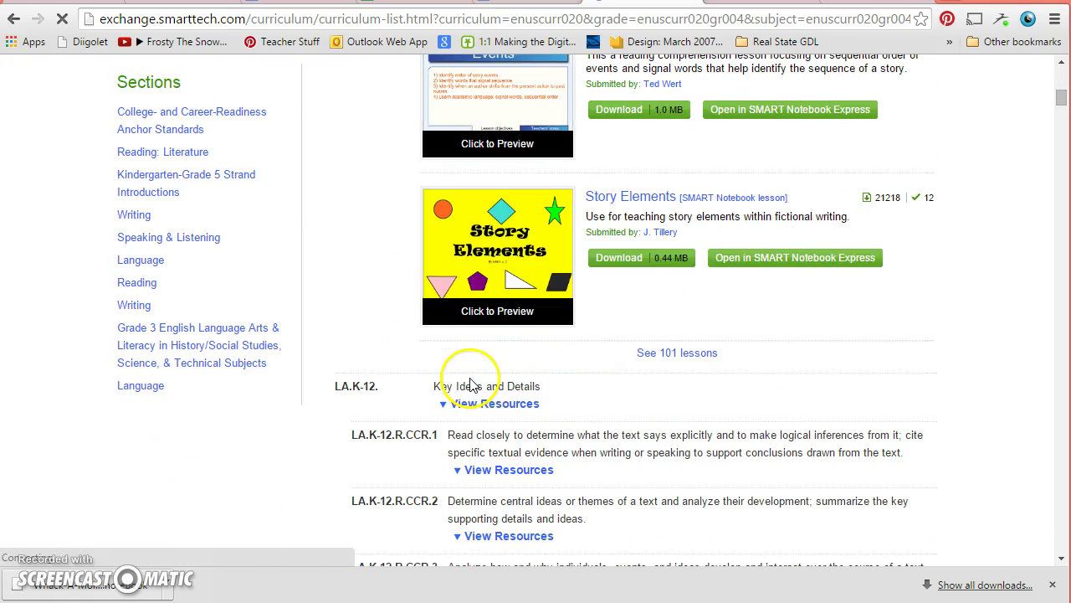
- Preview the Story Elements lesson, page through to page 7, and close the preview
click(490, 243)
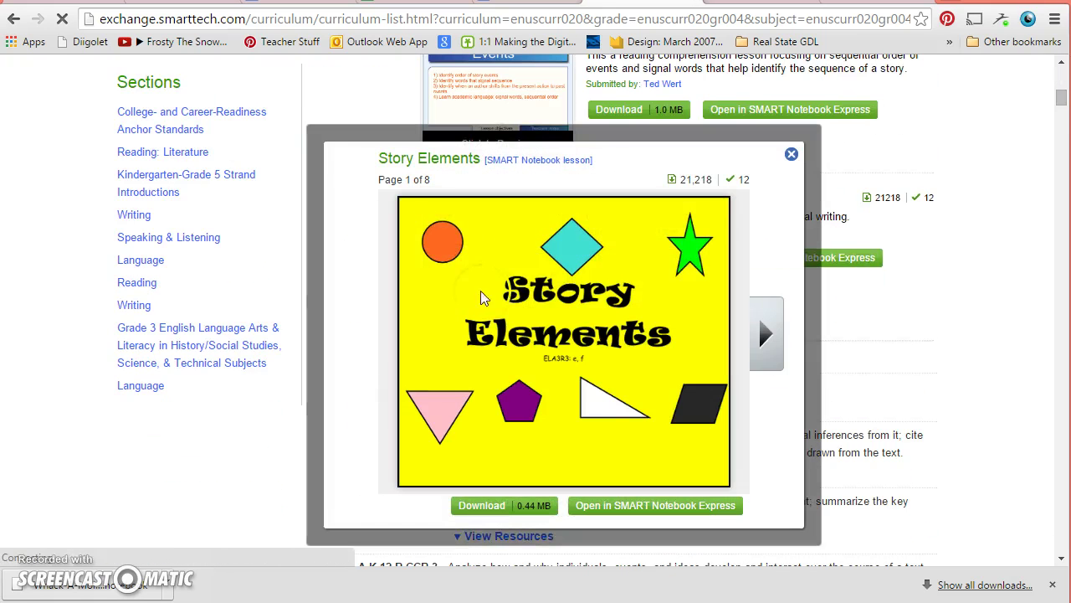
click(766, 336)
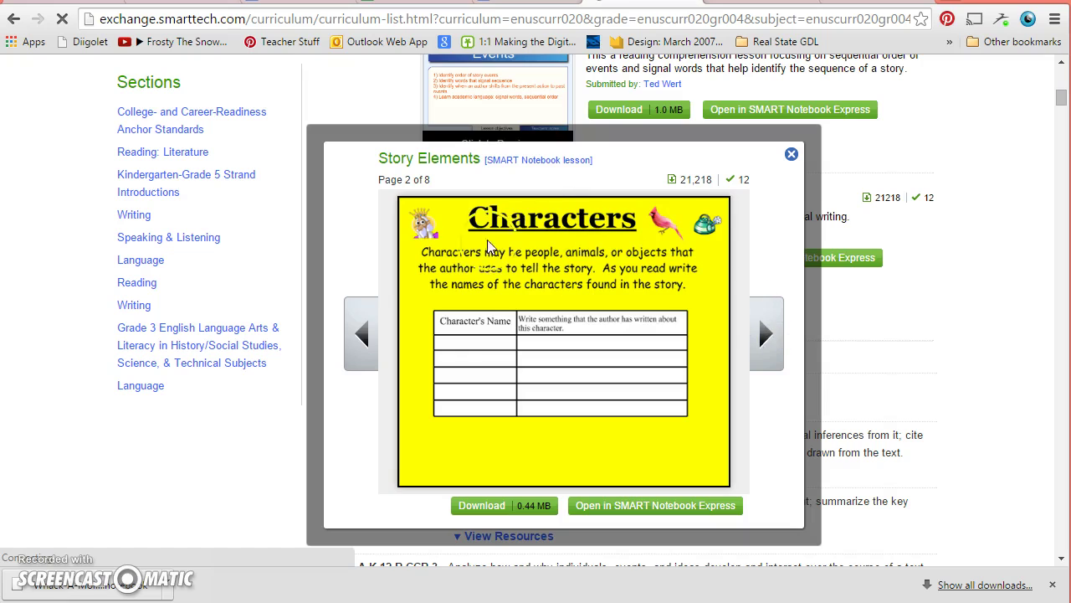
click(767, 338)
click(768, 333)
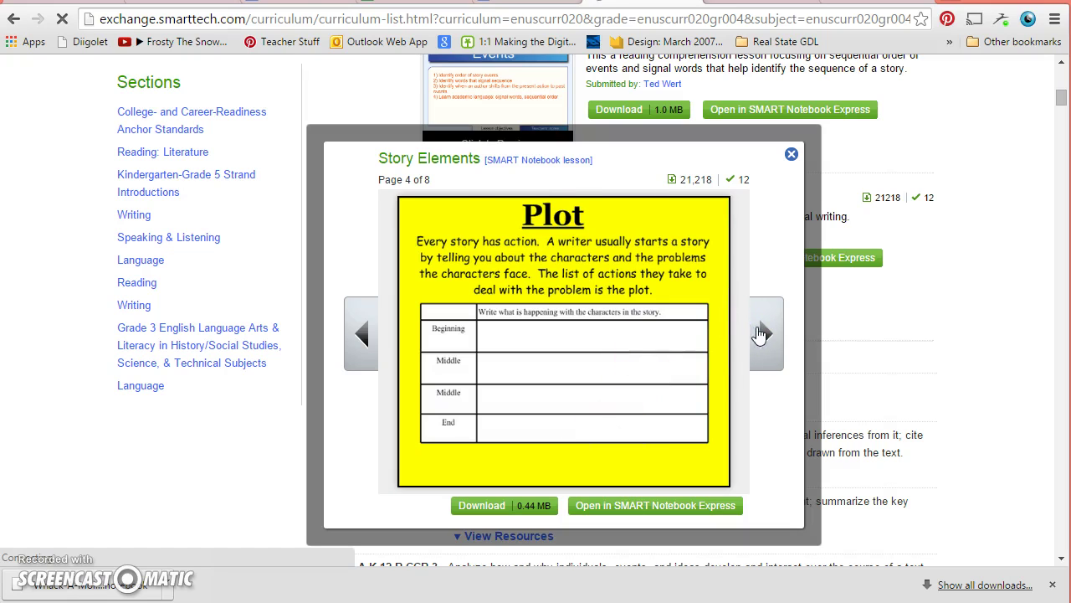
click(760, 334)
click(783, 338)
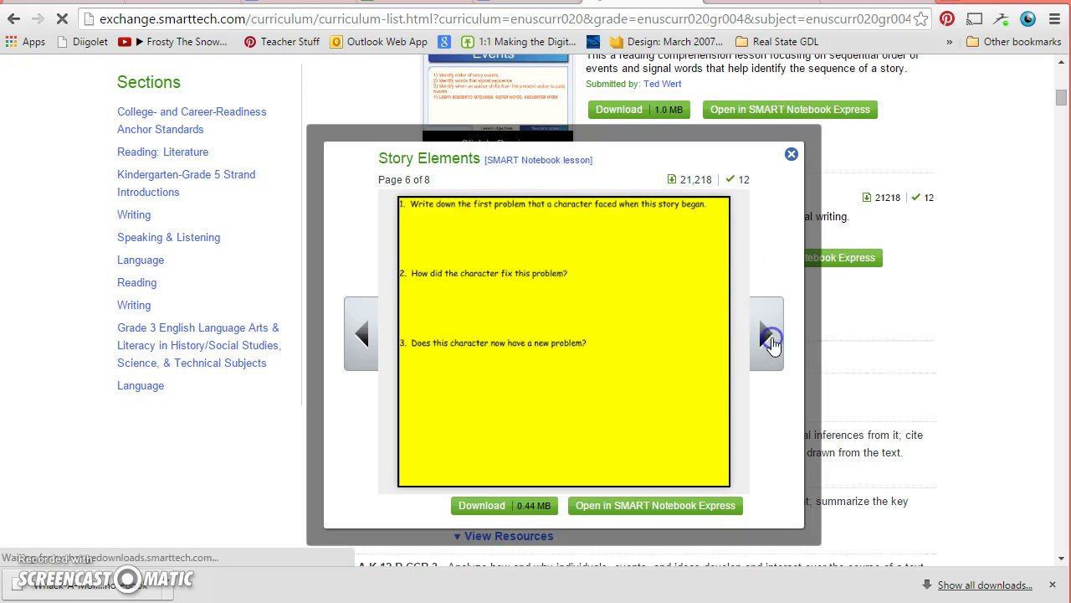
click(769, 337)
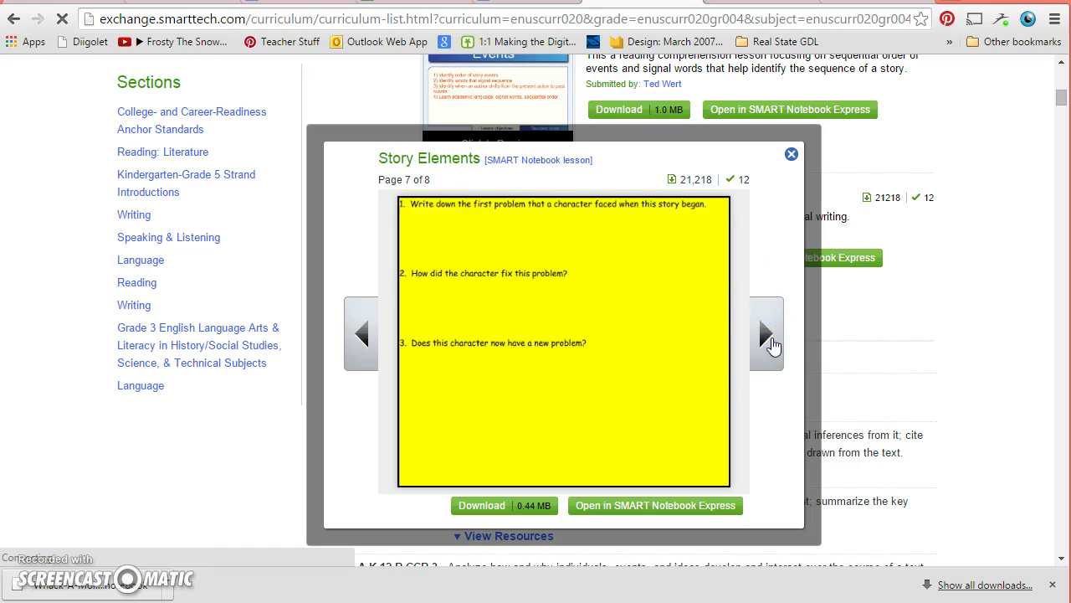
click(792, 154)
- Preview the Inference and Prediction lesson through page 10, close it, and look over the Reading standards list
scroll(753, 251, up, 4)
click(500, 232)
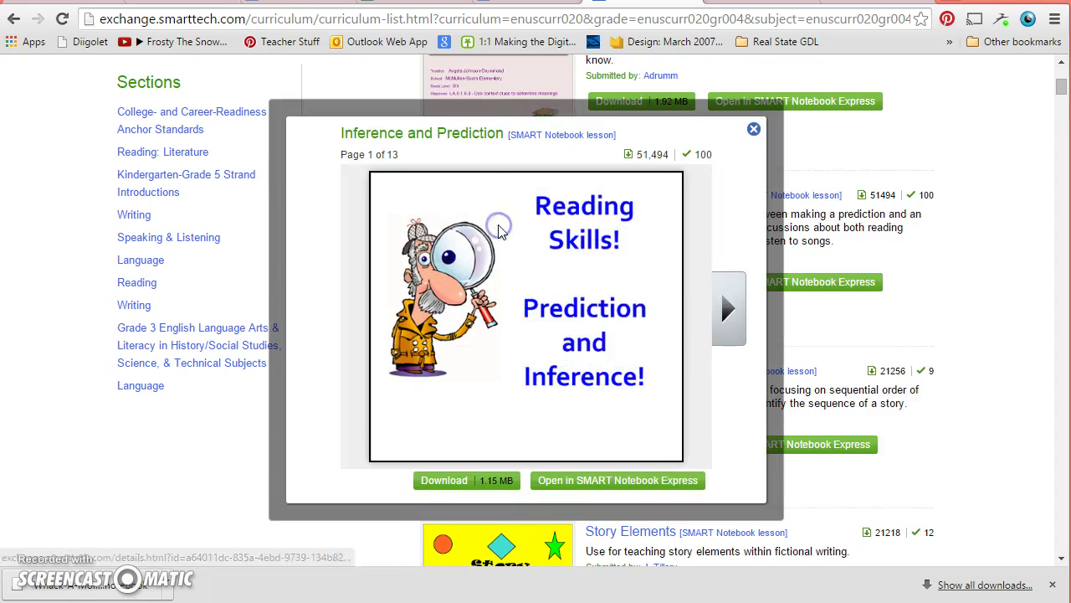
click(719, 329)
click(720, 330)
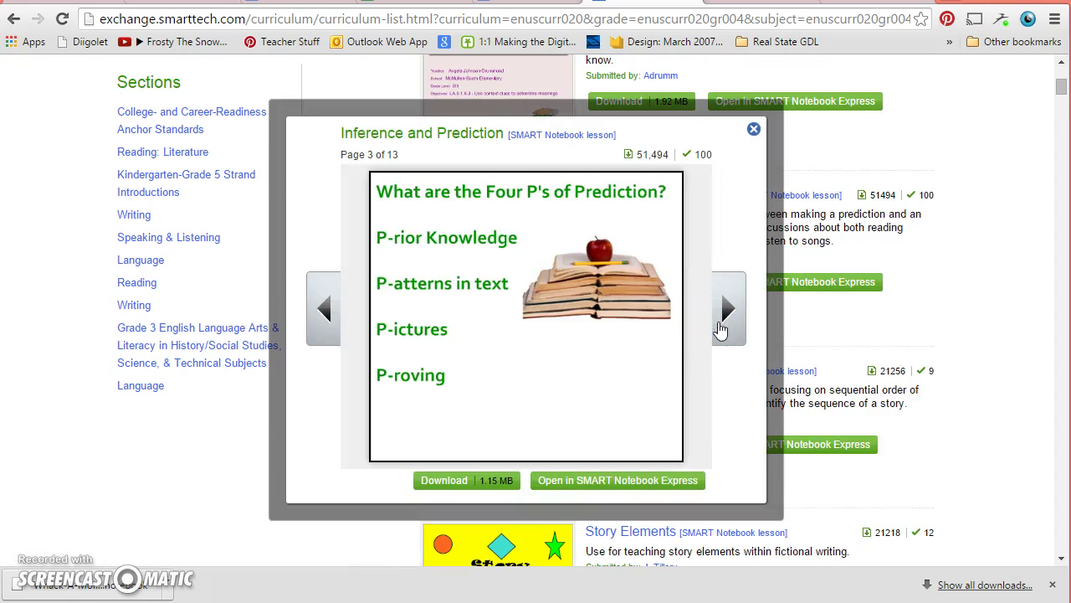
click(719, 329)
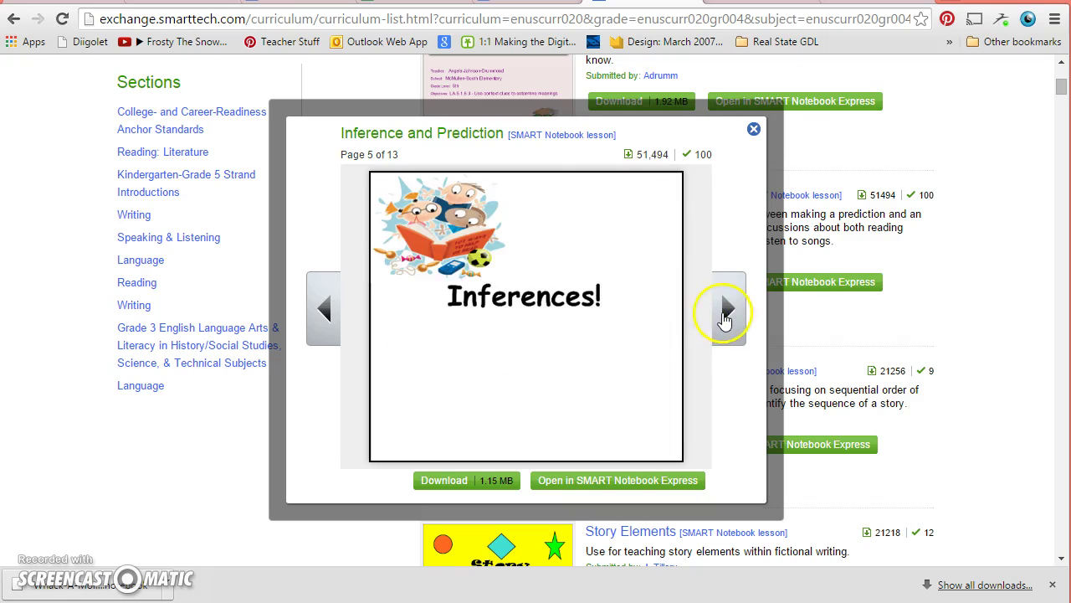
click(725, 316)
click(724, 317)
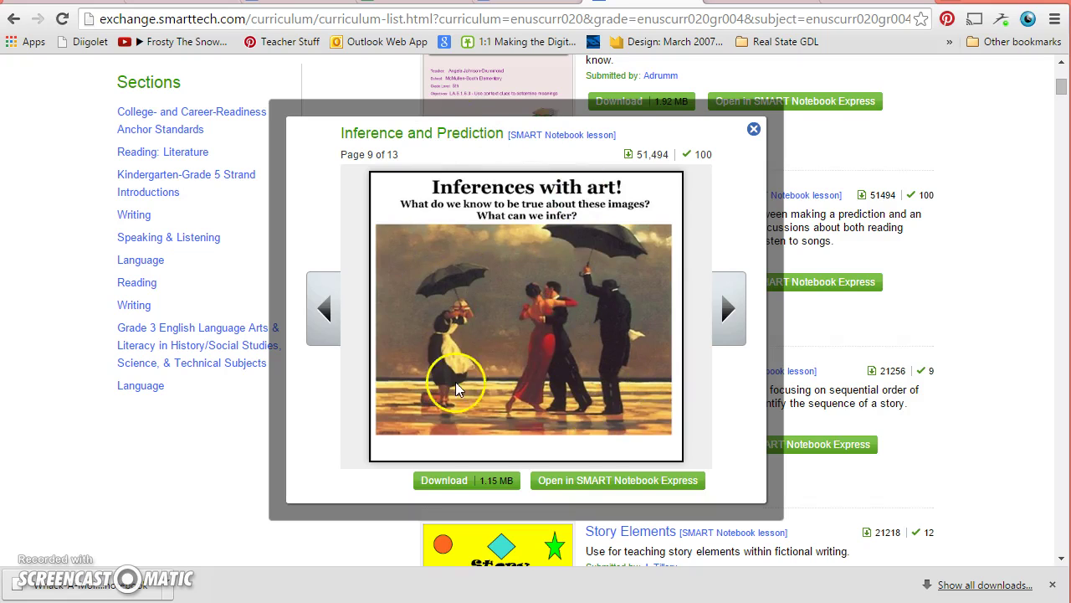
click(728, 329)
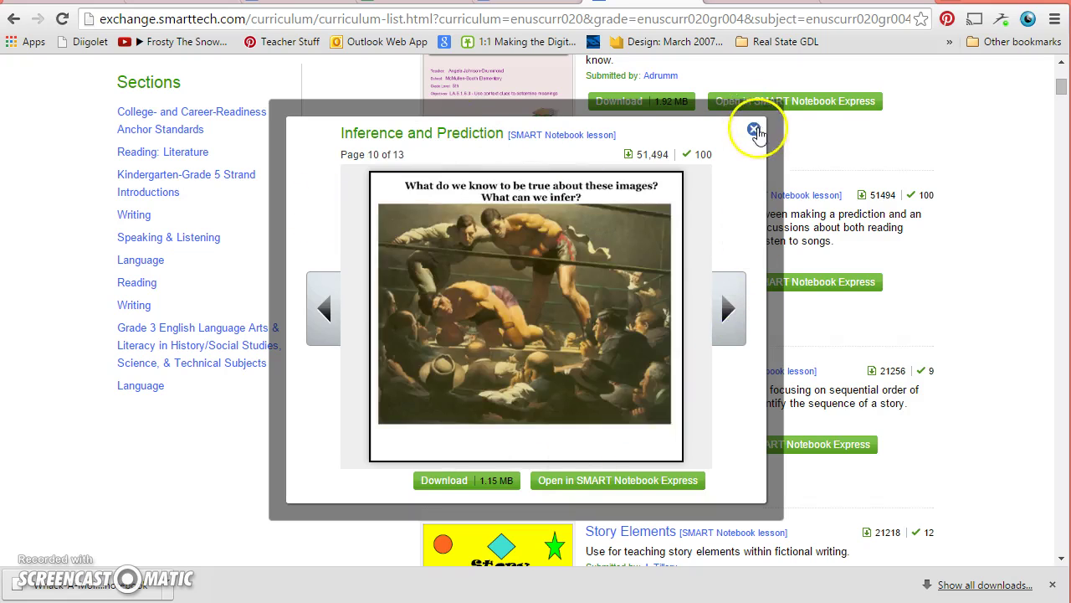
click(754, 131)
scroll(711, 301, up, 2)
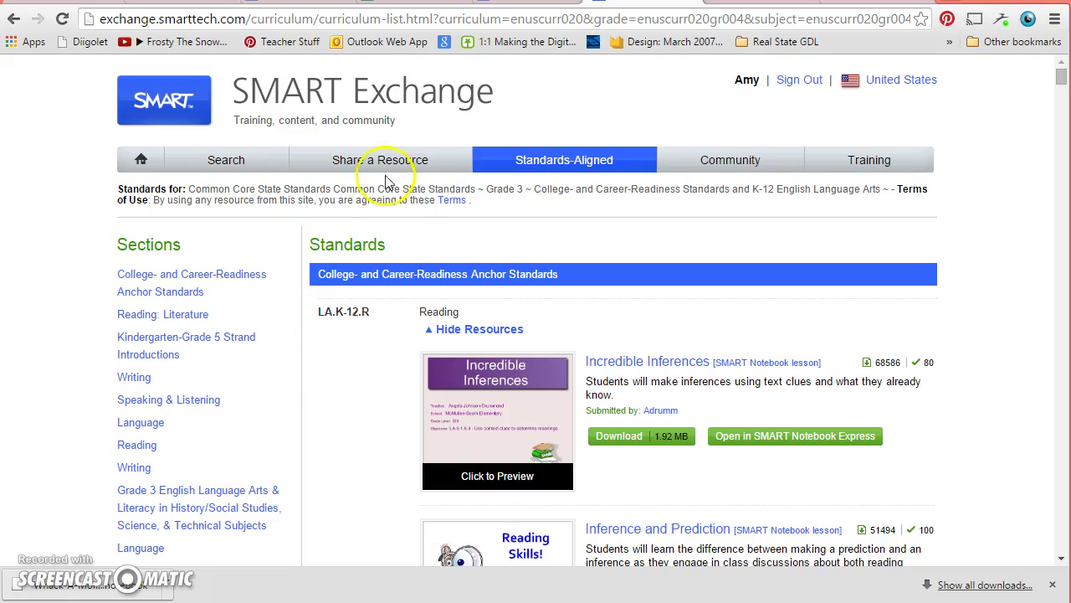
scroll(426, 371, down, 10)
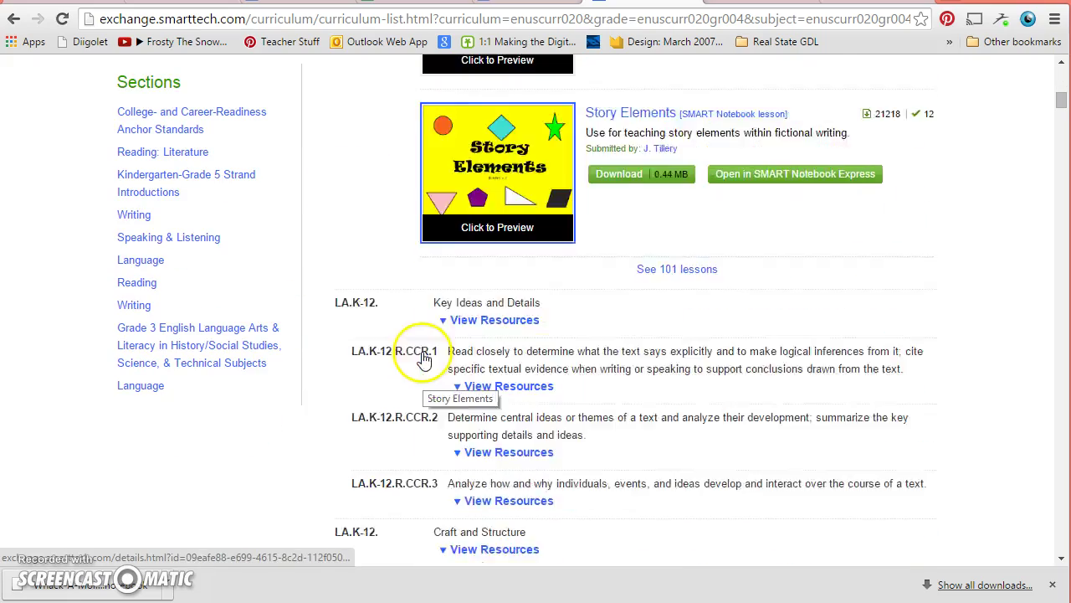
- Open the form for sharing a resource and look over its required fields
scroll(426, 358, up, 10)
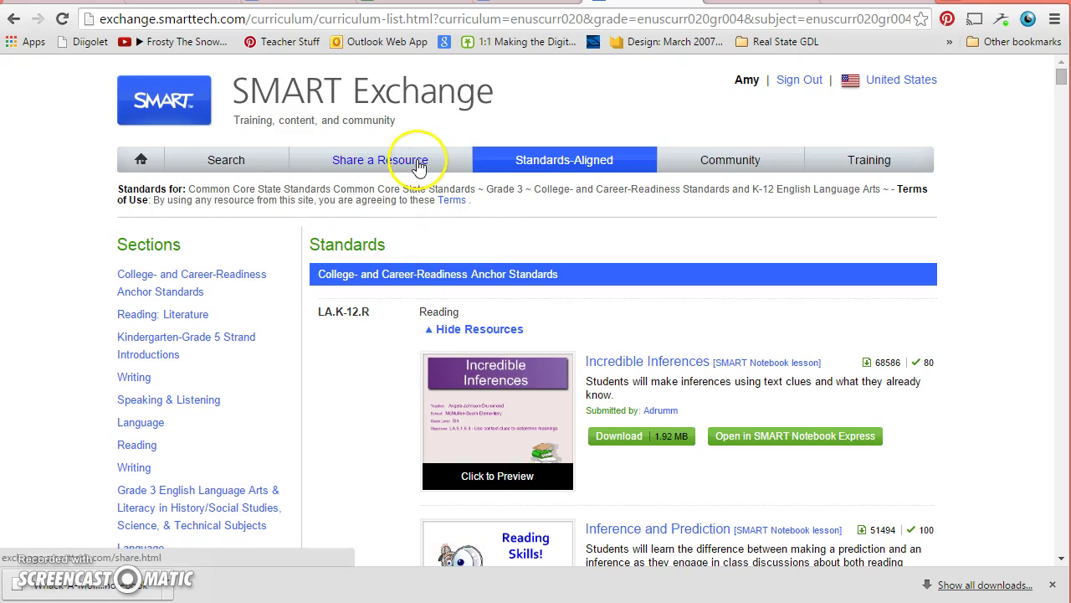
click(417, 159)
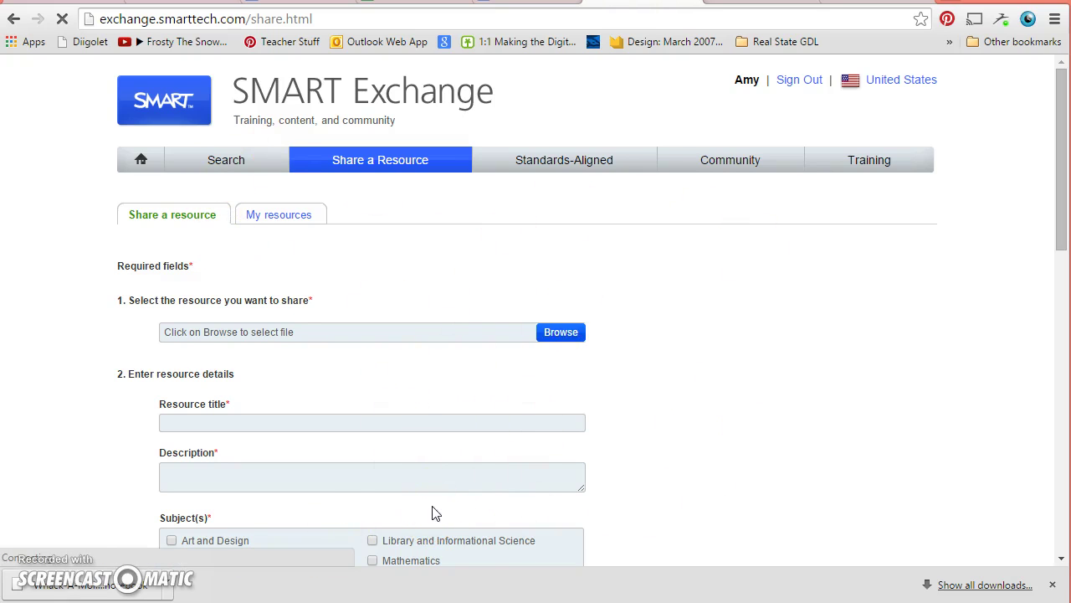
scroll(419, 464, down, 1)
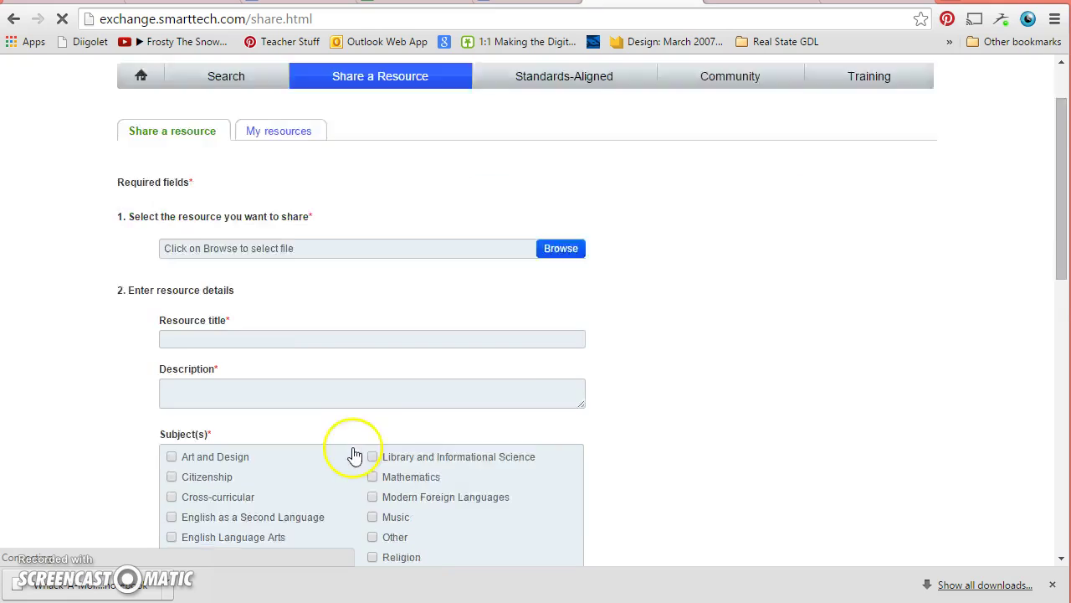
scroll(354, 455, up, 1)
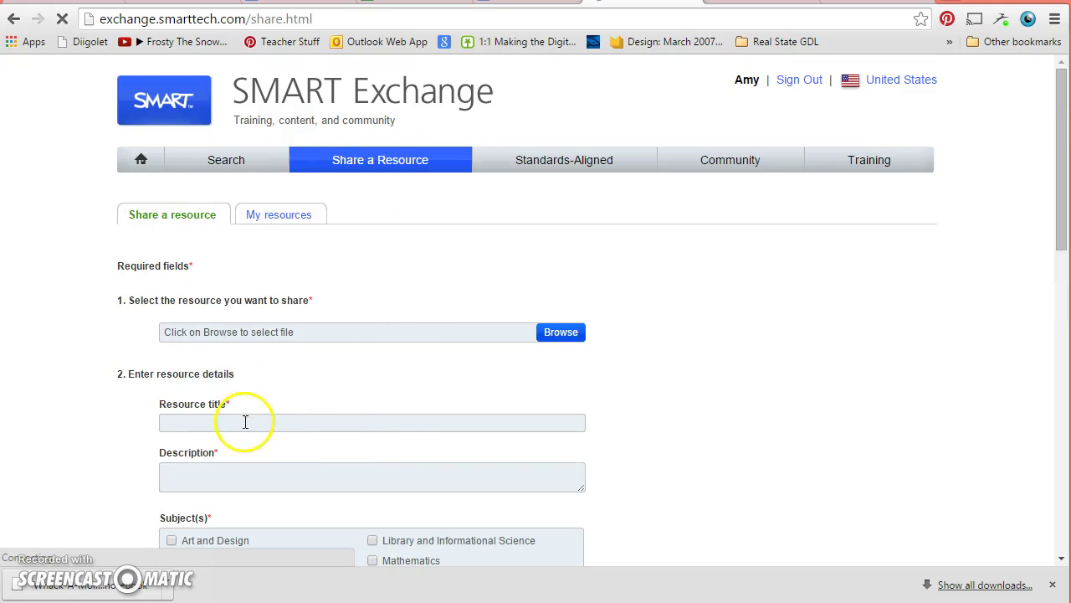
- Choose the file Radial symmetry sorting activity.notebook from the 4 radial designs Files folder as the resource to share
click(571, 334)
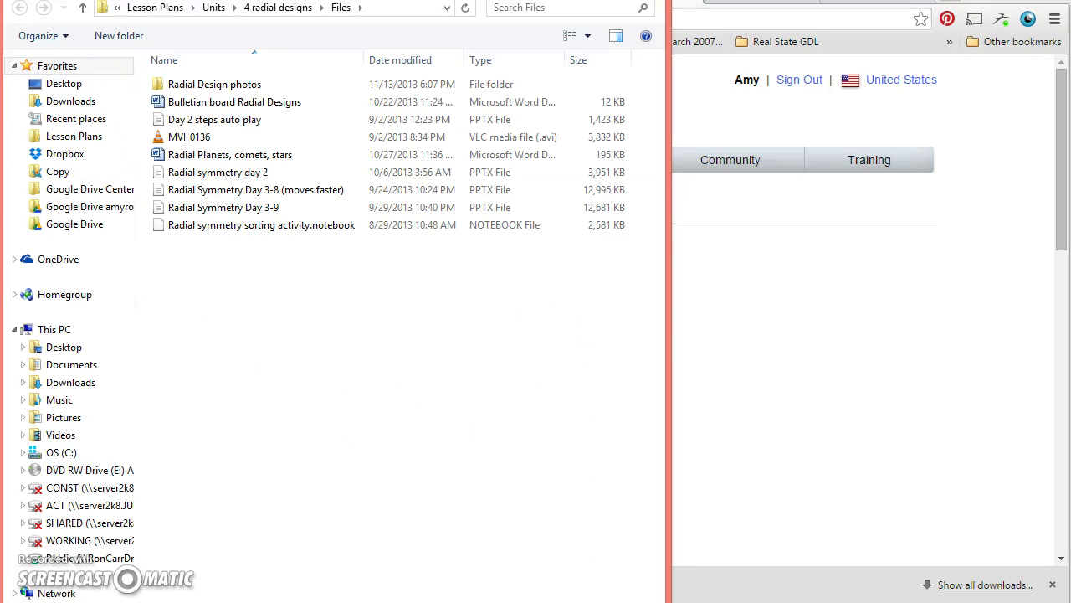
click(277, 8)
double_click(186, 87)
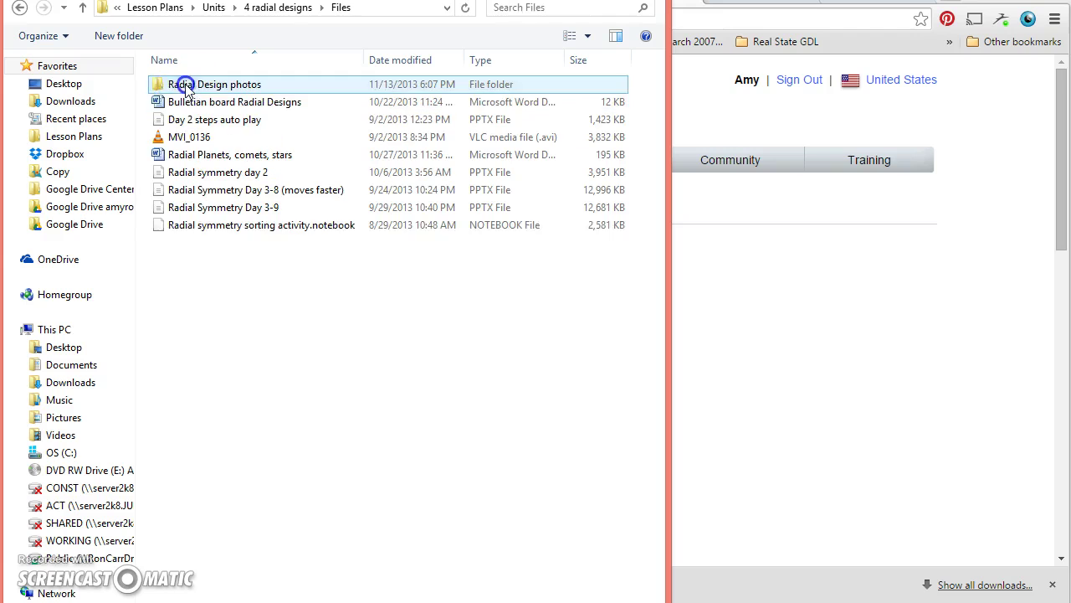
click(264, 229)
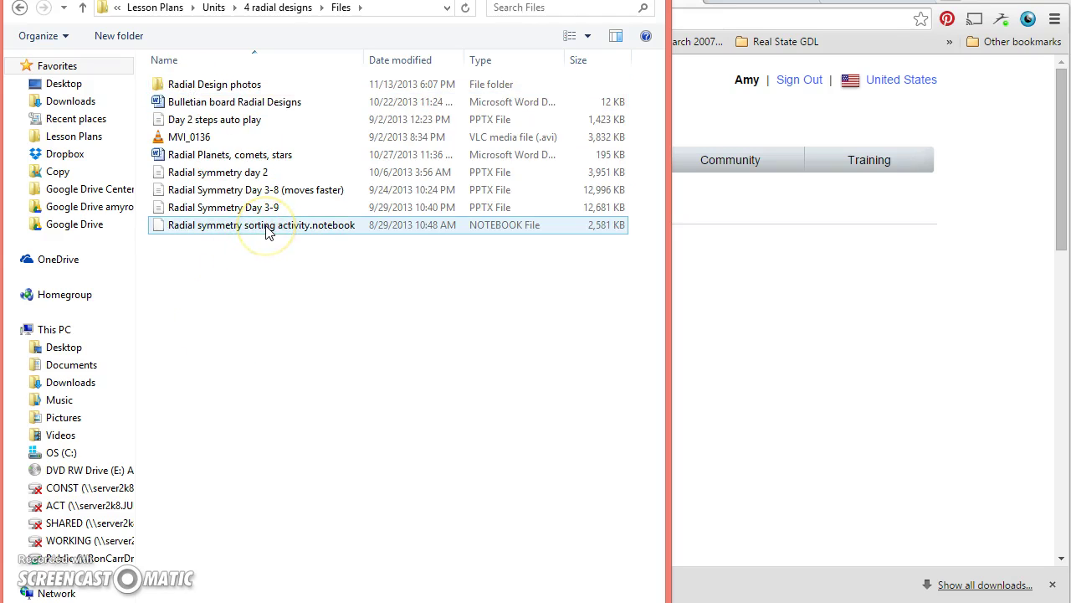
double_click(263, 232)
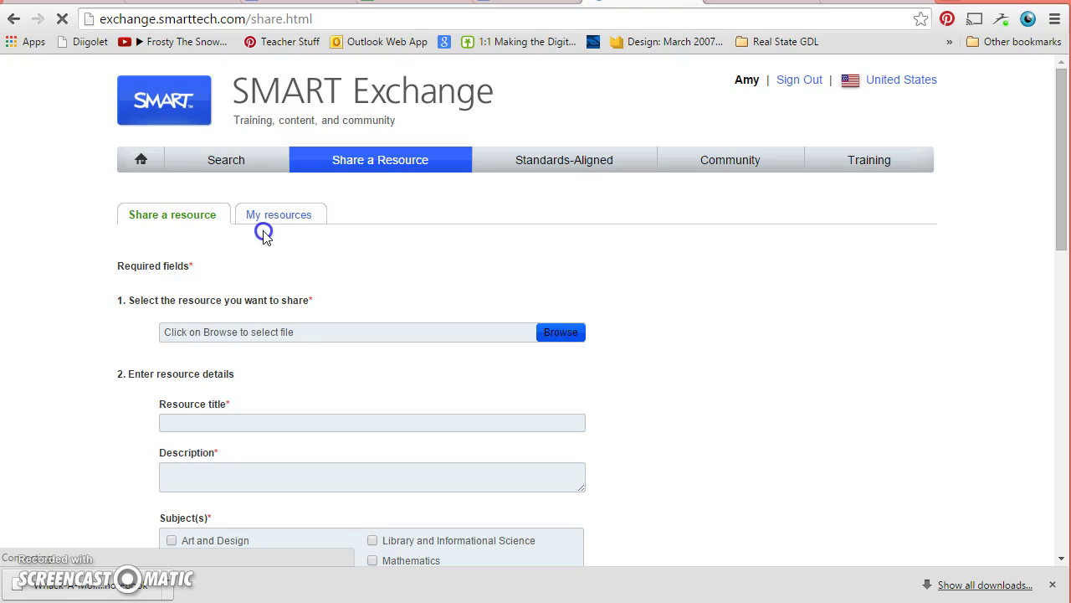
- Enter the resource title Radial Symmetry and the description "Students sort pictures based on if they have radial symmetry or not."
click(343, 422)
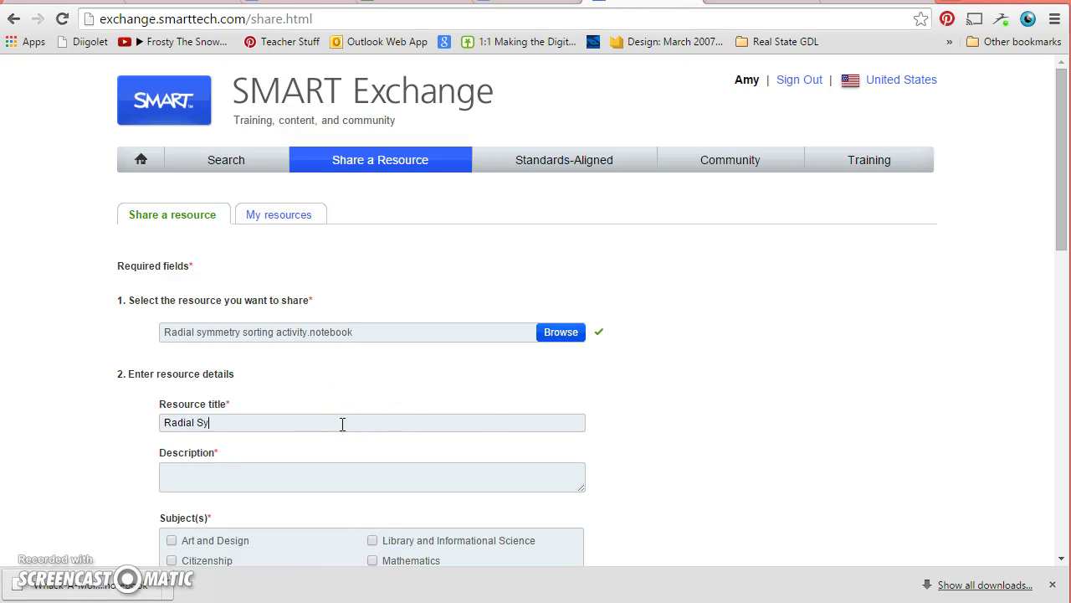
click(338, 475)
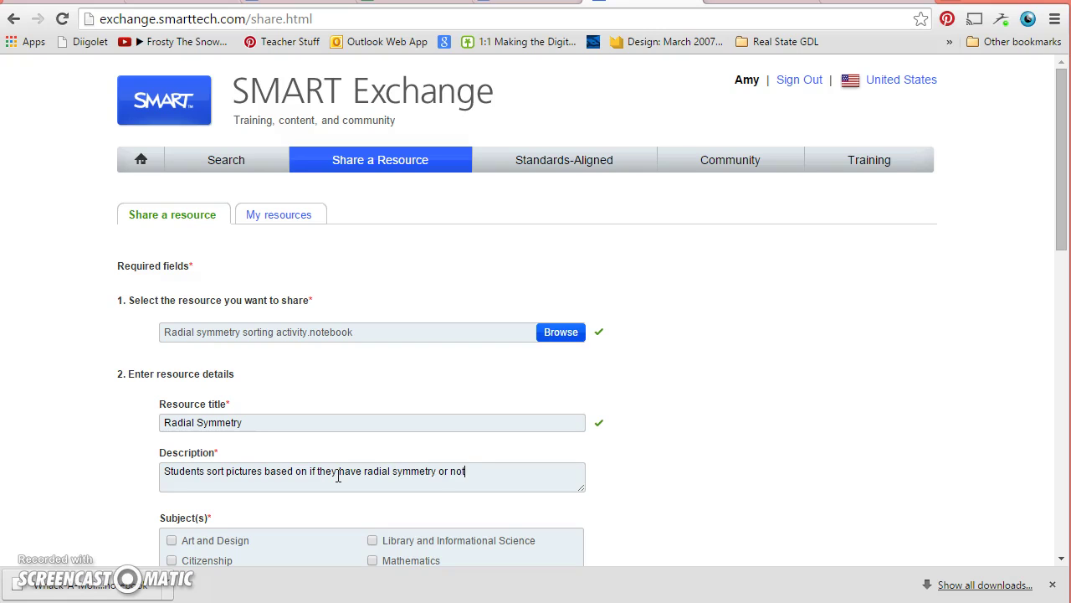
- Assign the resource to the subject Art and Design and to Grade 4
scroll(182, 466, down, 2)
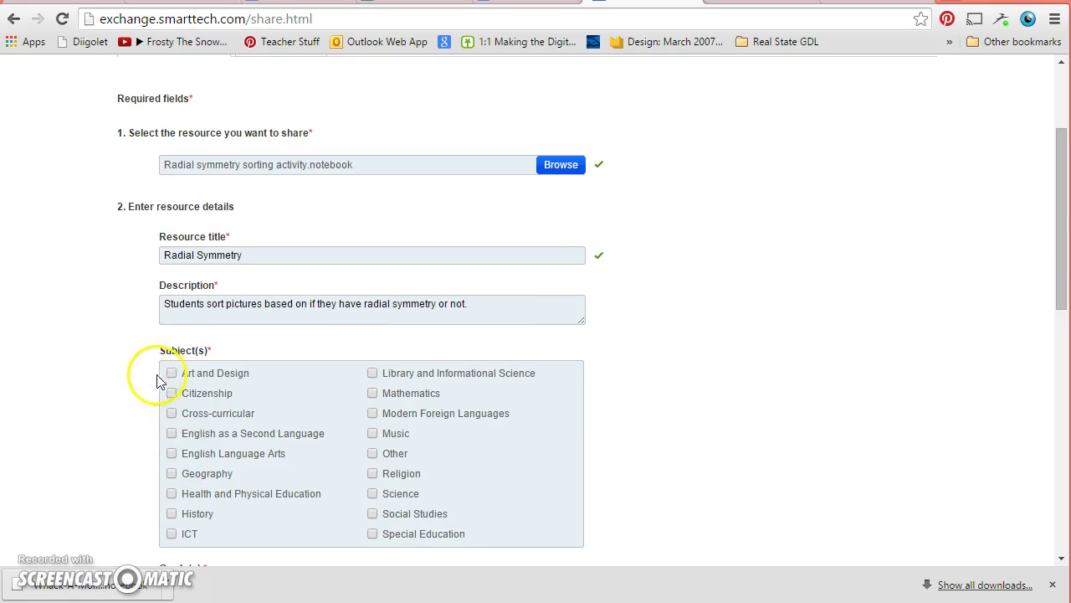
click(167, 374)
scroll(143, 452, down, 3)
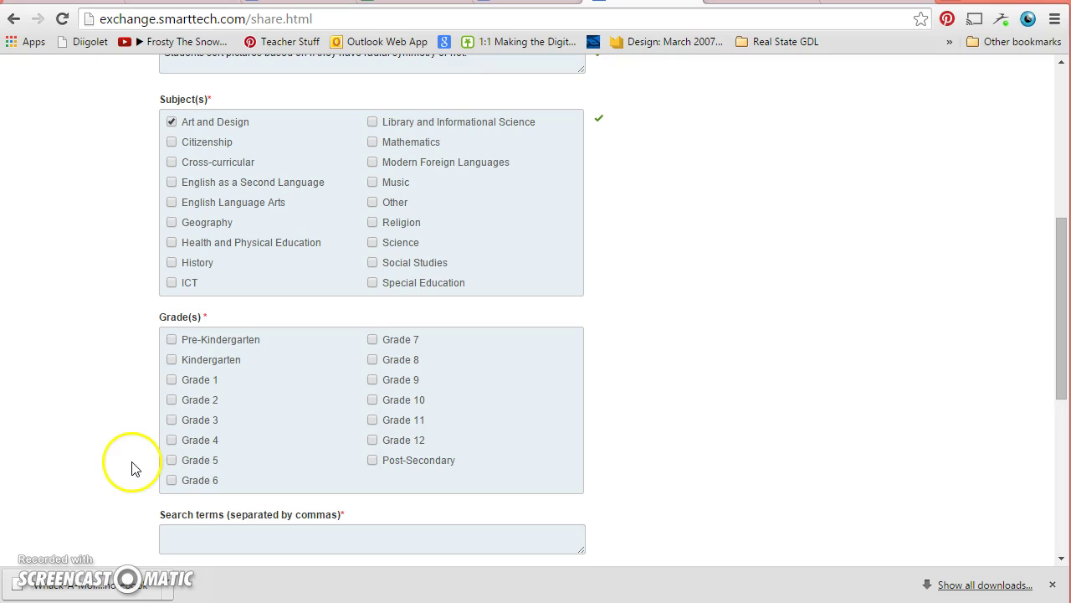
click(170, 439)
- Enter the search terms "radial symmetry, symmetry, art" for the resource
scroll(105, 497, down, 3)
click(194, 280)
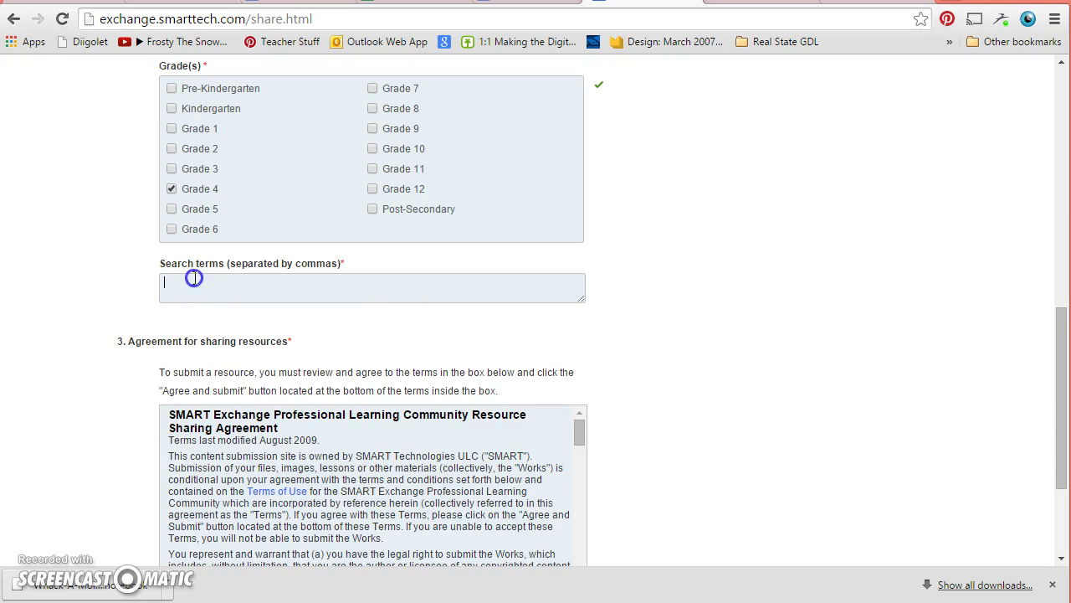
text(radial symmetry, symmetry, art)
- Go through the resource sharing agreement to its end, agree to the terms and submit the resource
scroll(276, 323, down, 5)
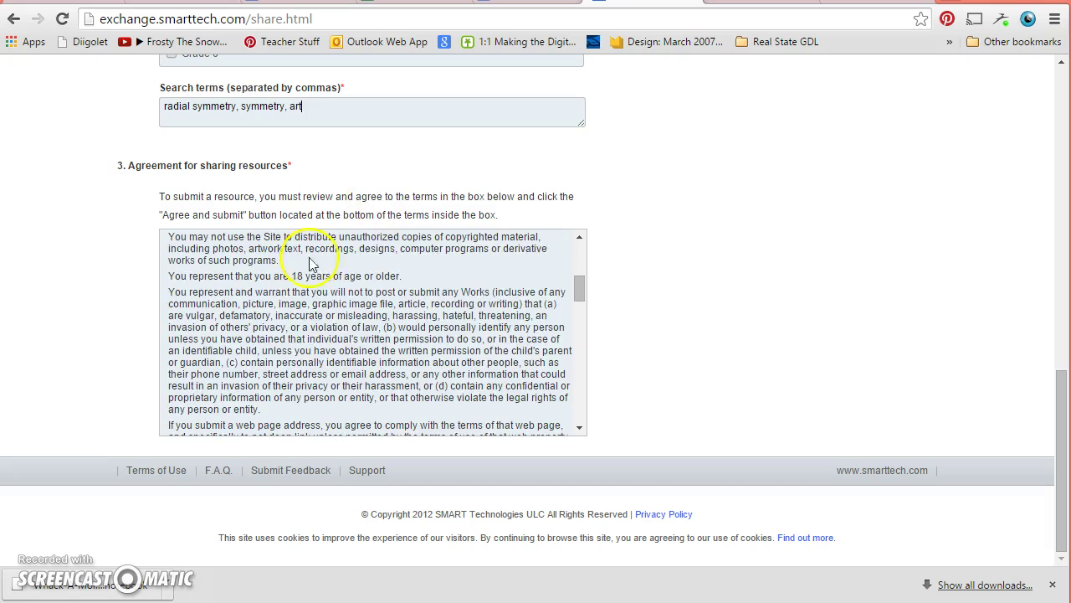
scroll(426, 374, down, 2)
scroll(427, 374, down, 5)
click(207, 421)
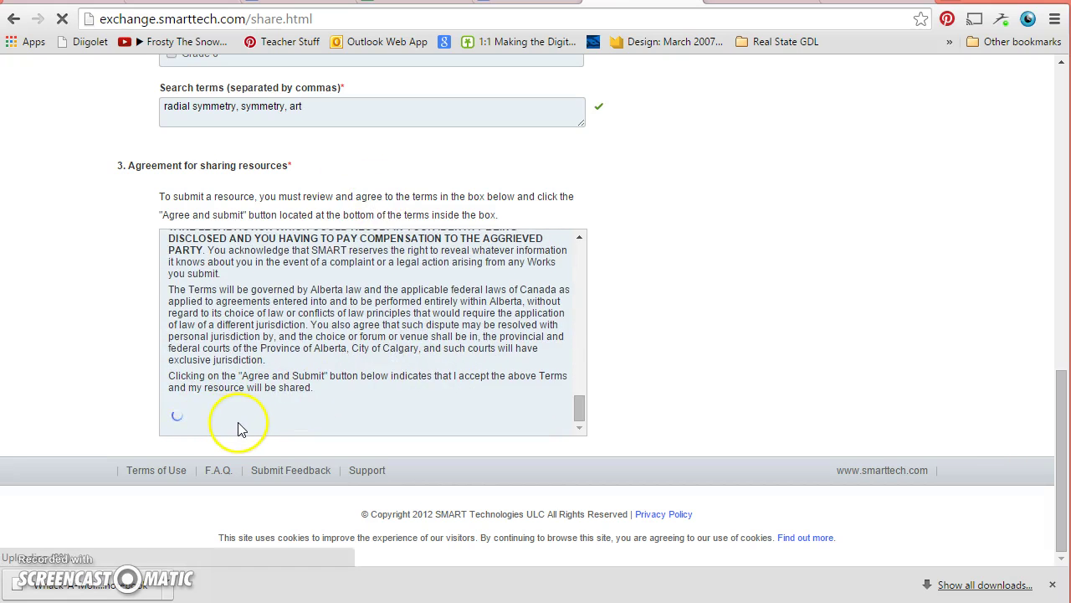
- Look back over the completed sharing form and show the list of own uploaded resources
scroll(410, 334, up, 3)
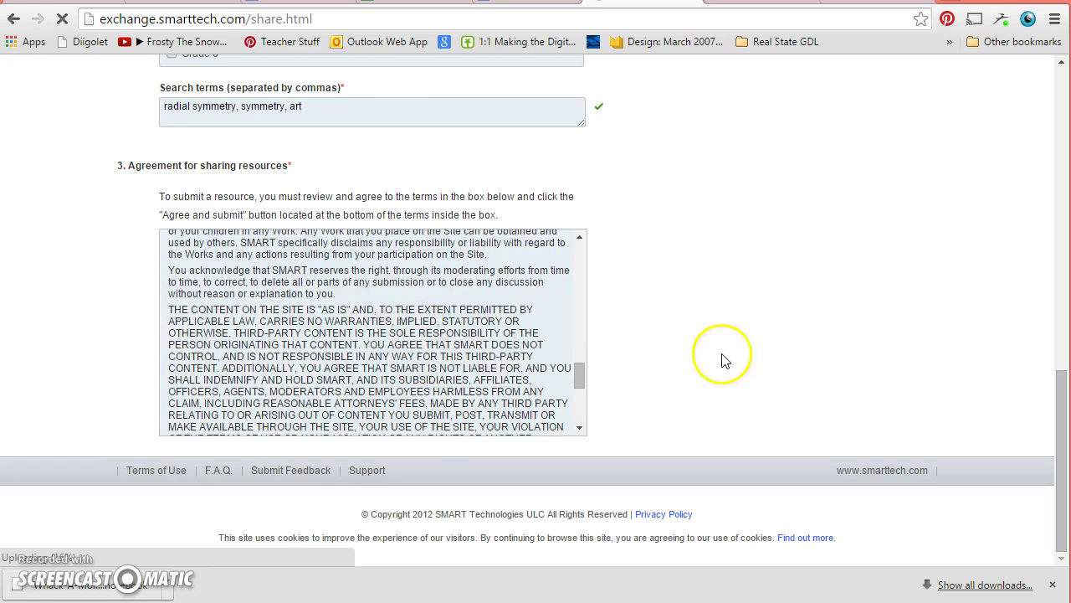
scroll(725, 360, up, 3)
scroll(725, 360, up, 6)
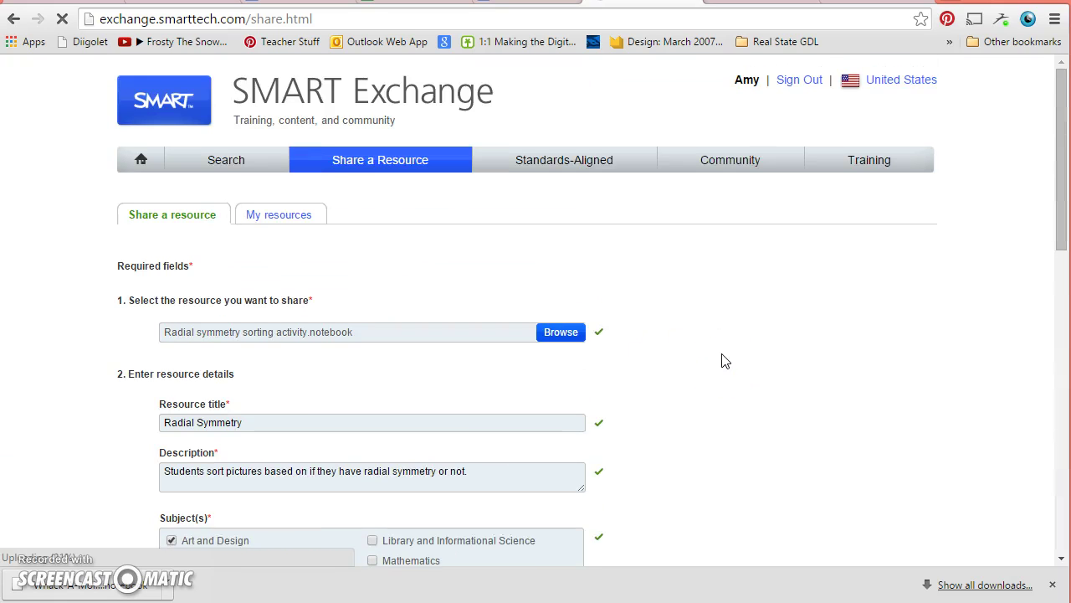
click(259, 232)
click(65, 562)
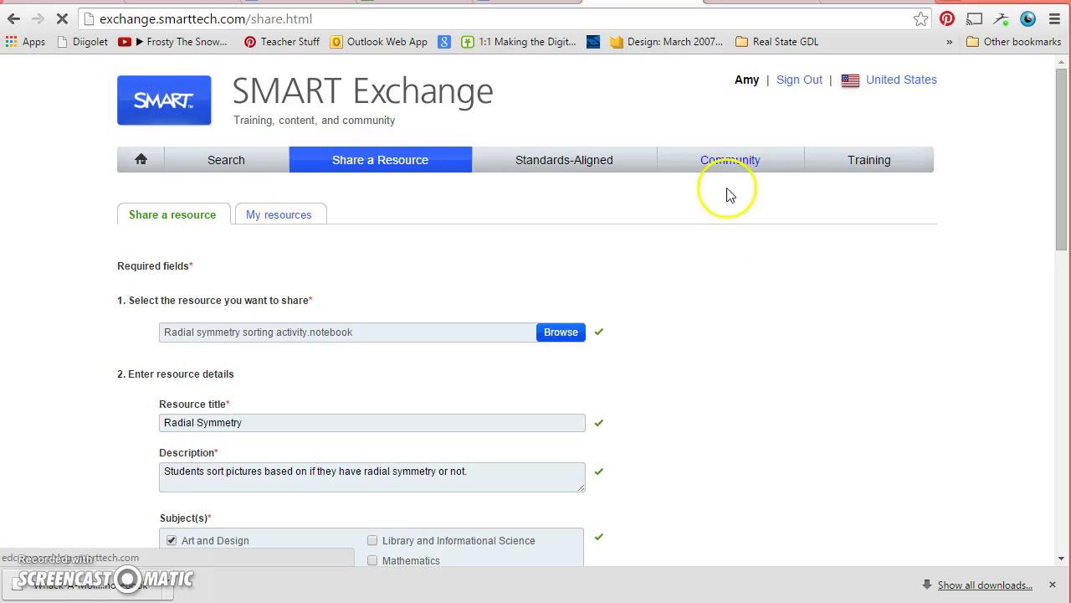
scroll(674, 432, down, 6)
scroll(674, 433, up, 6)
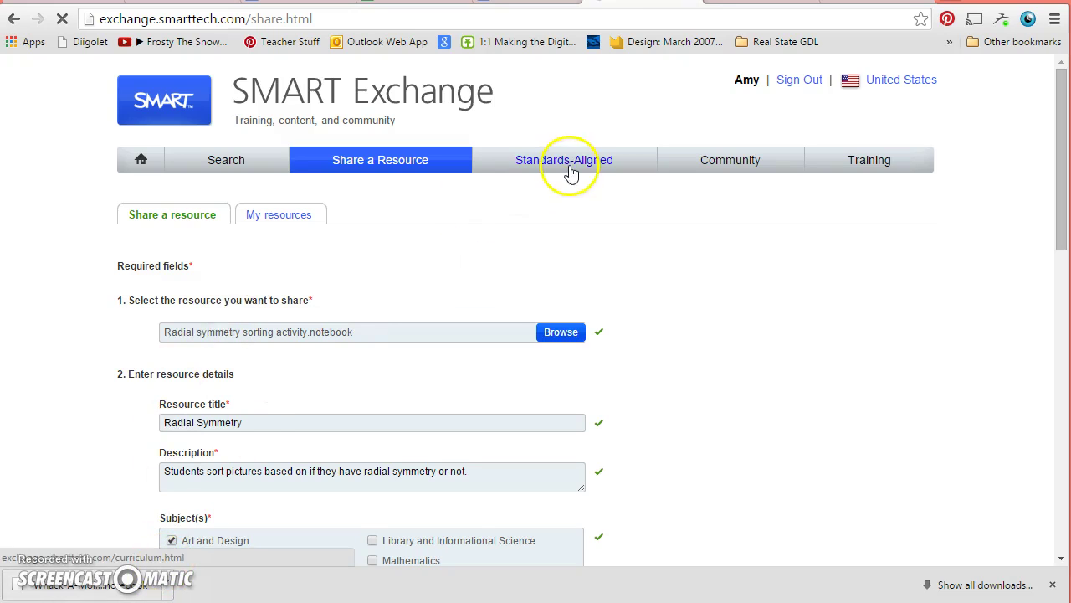
click(257, 219)
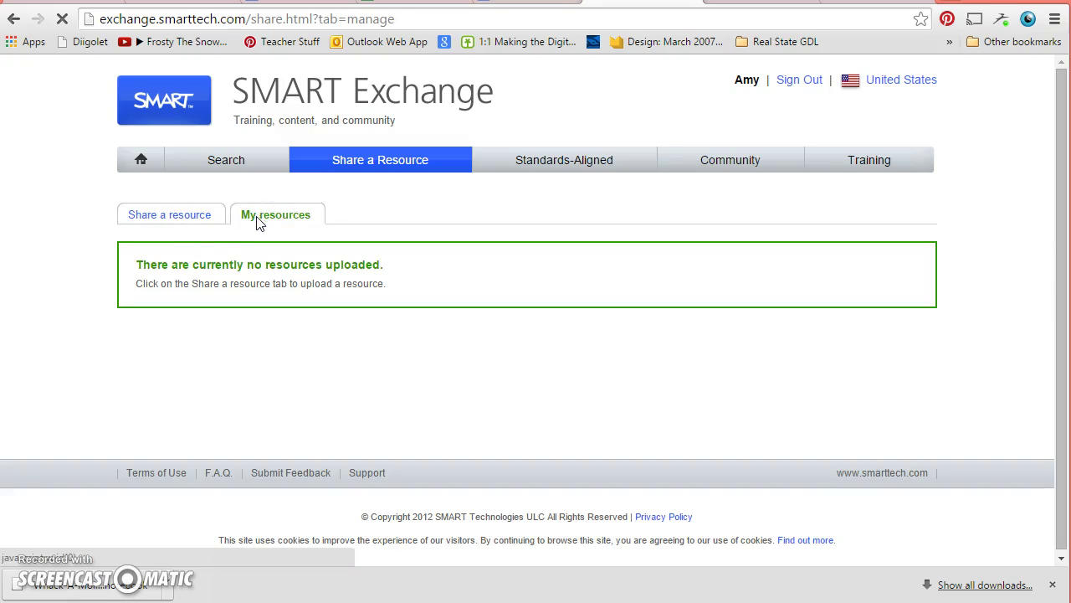
- Open the community's EDCompass blog and look through its article categories and the Summer Learning article
click(194, 220)
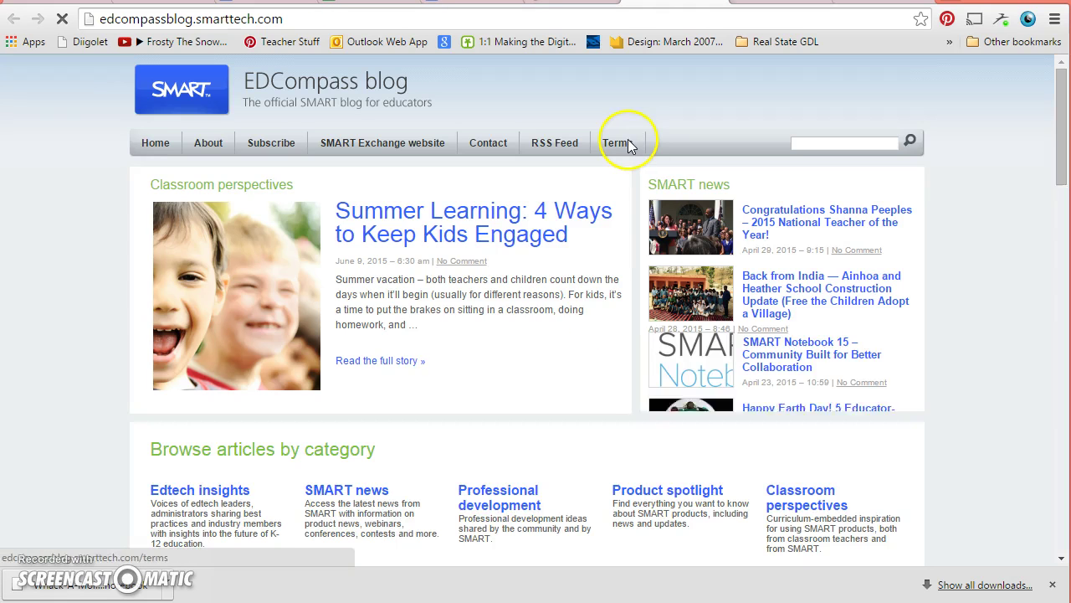
scroll(321, 166, down, 2)
scroll(320, 168, down, 7)
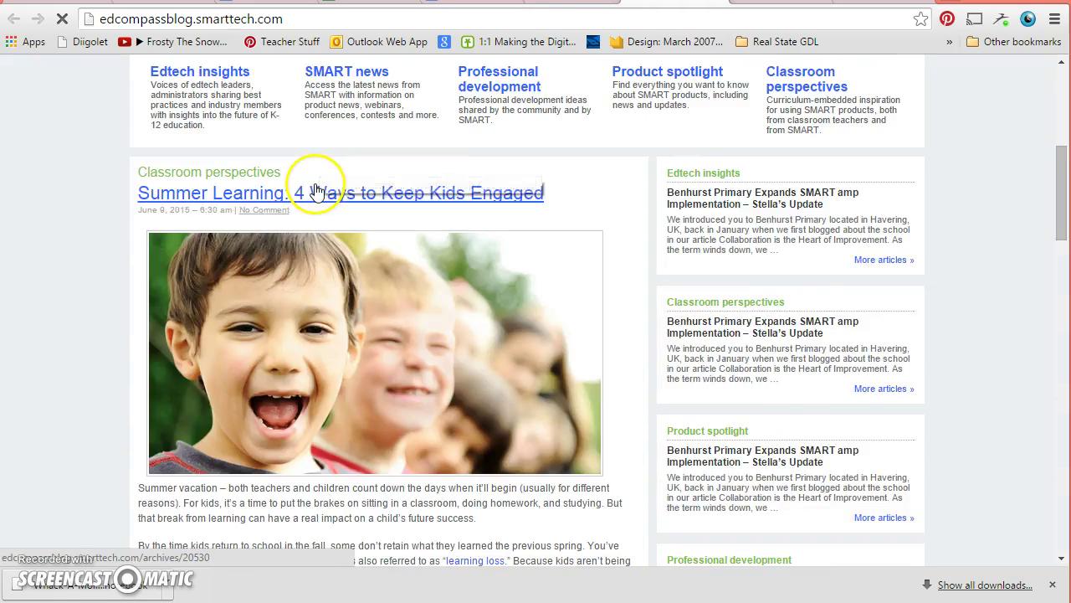
scroll(509, 223, up, 3)
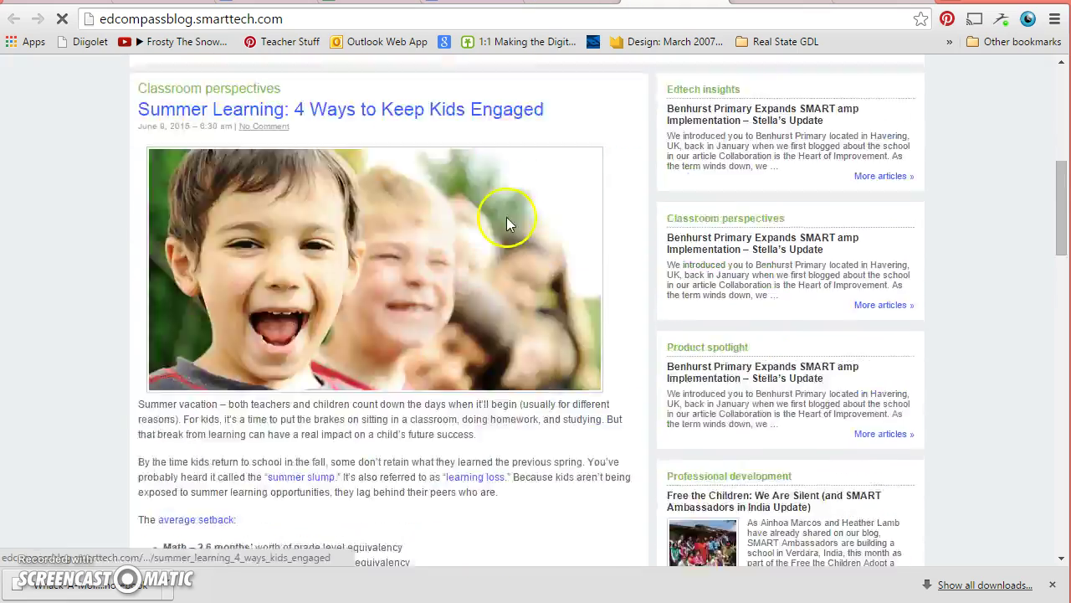
scroll(435, 223, down, 13)
scroll(440, 222, down, 2)
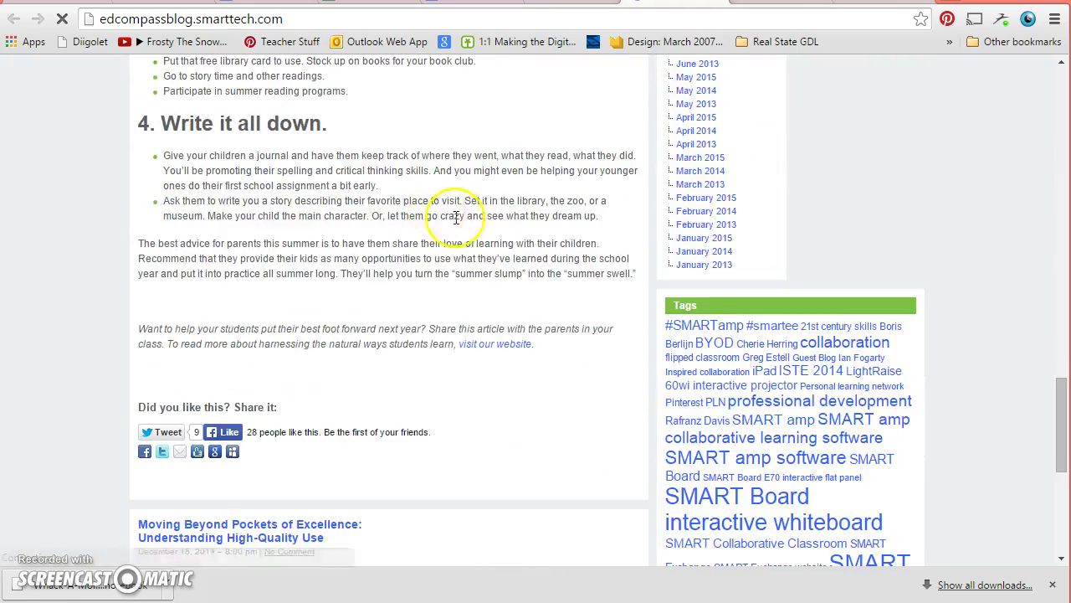
scroll(502, 229, up, 9)
scroll(507, 230, down, 10)
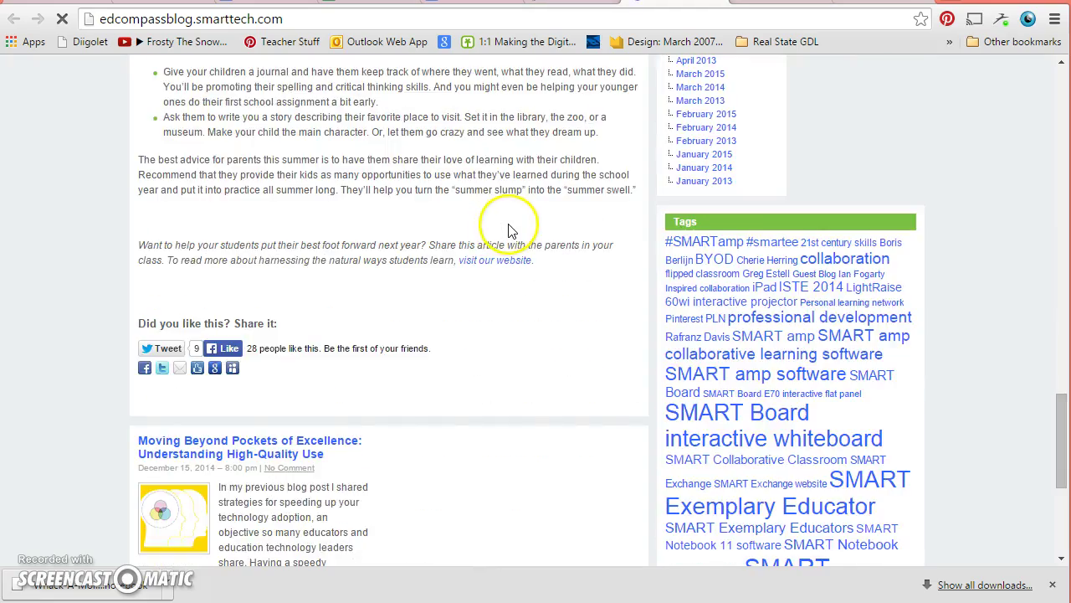
scroll(502, 222, up, 20)
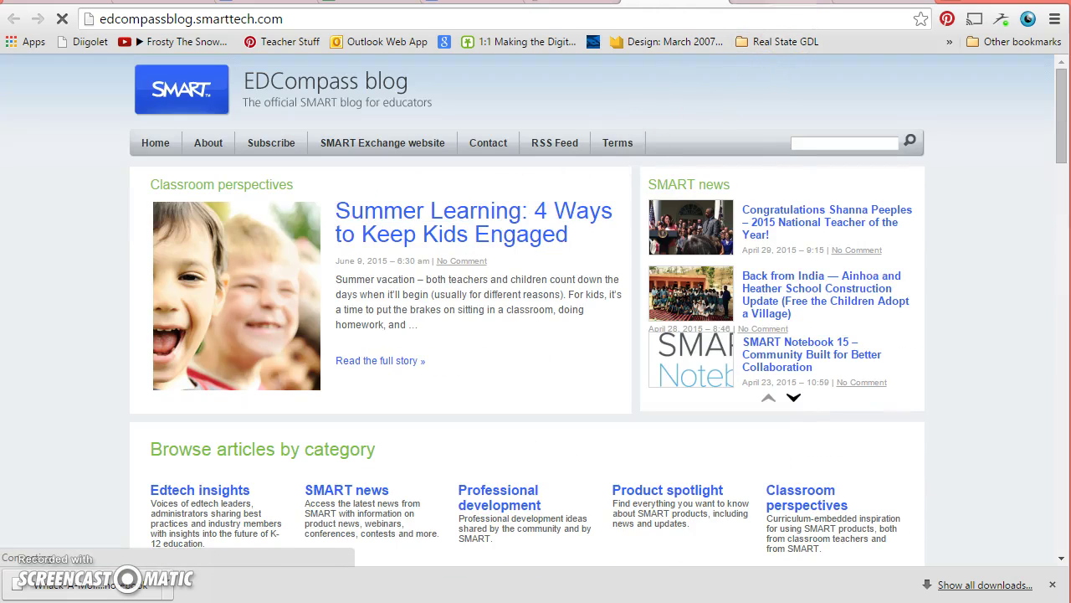
- Return to SMART Exchange, open its training site CoursePark, and look over the courses in the Marketplace
click(529, 3)
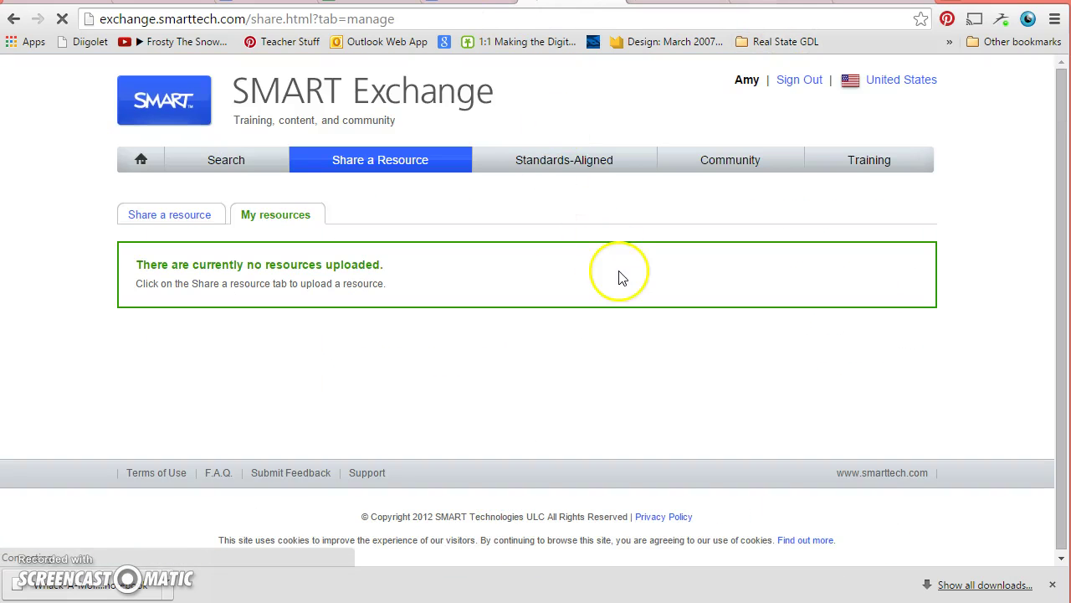
click(871, 170)
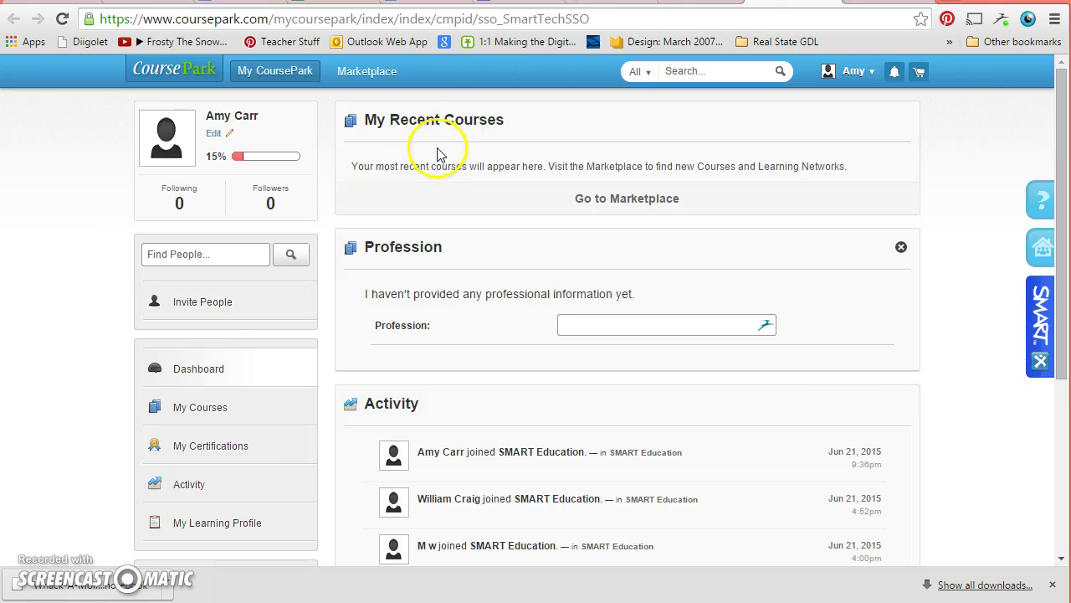
click(361, 73)
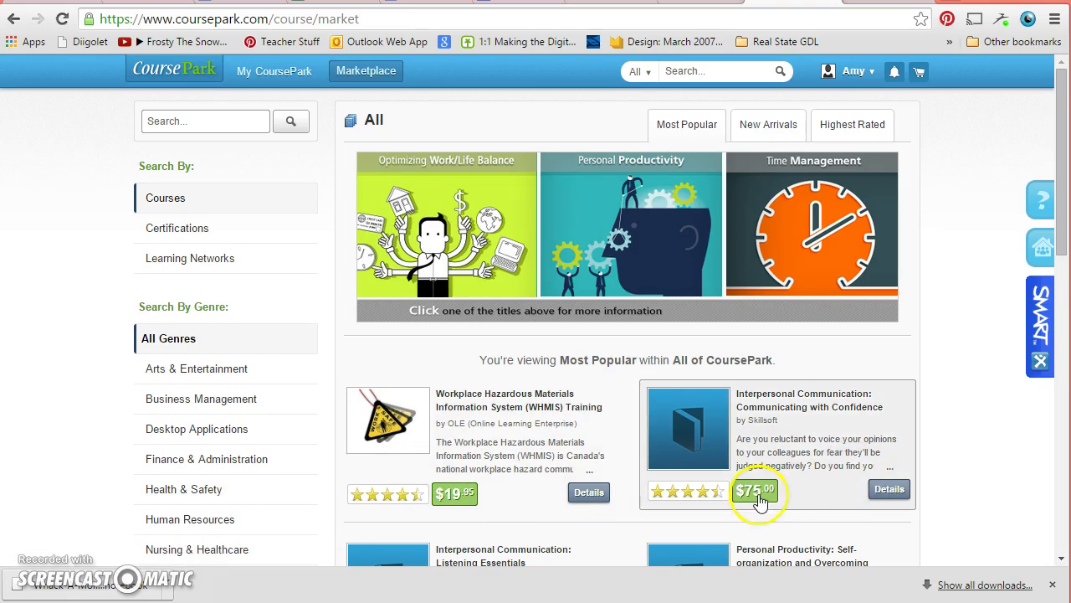
scroll(756, 430, down, 1)
scroll(586, 406, up, 1)
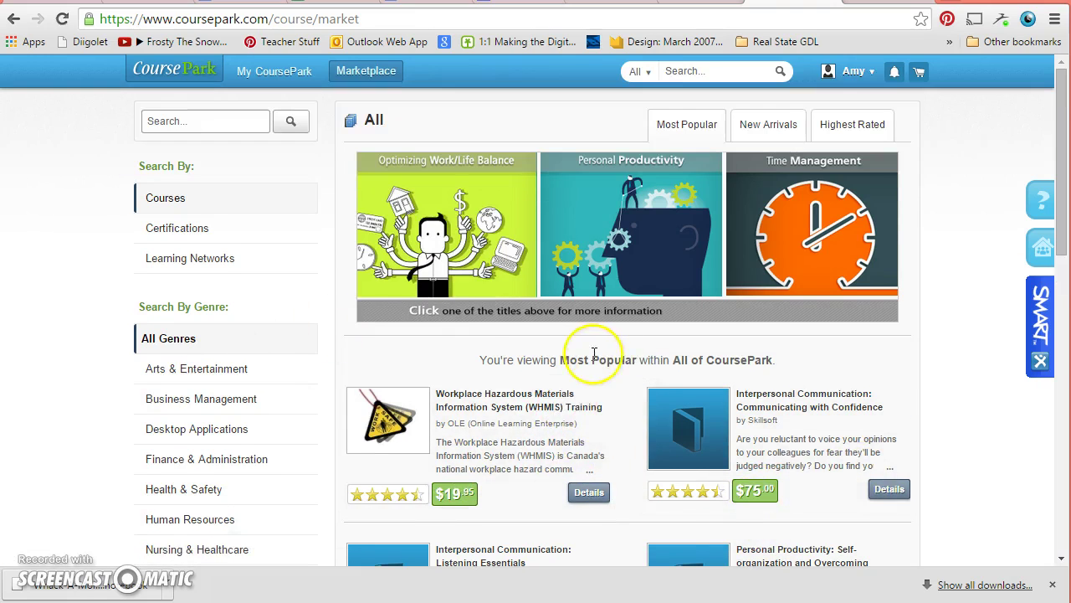
scroll(585, 383, down, 4)
scroll(592, 360, up, 4)
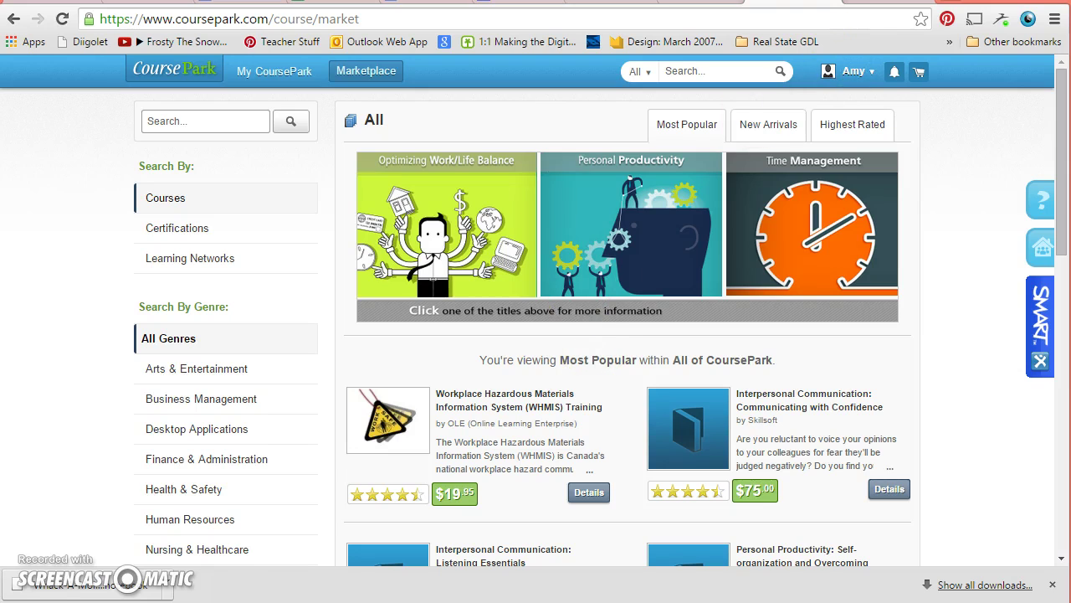
- Switch back to SMART Exchange, open the resource search, and look through the listed lessons for all subjects and grades
key(ctrl+Tab)
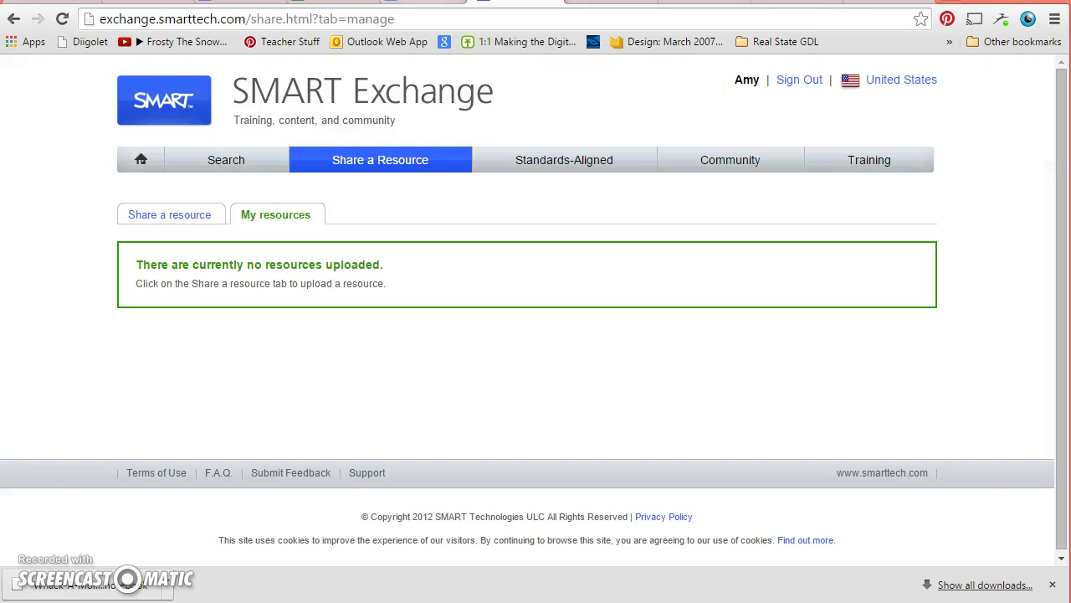
key(ctrl+Tab)
key(ctrl+shift+Tab)
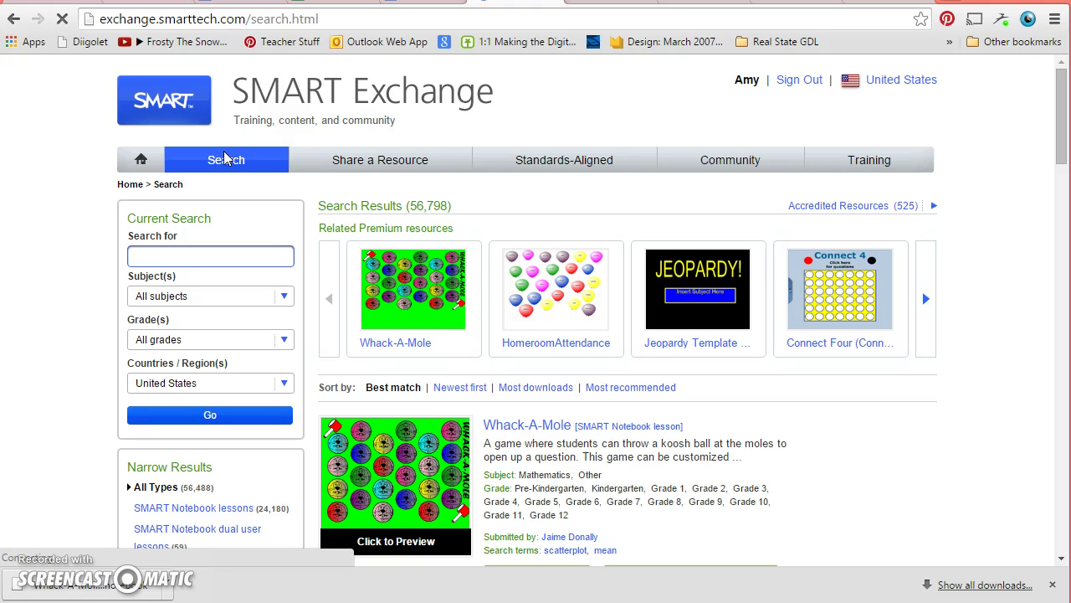
scroll(497, 125, down, 12)
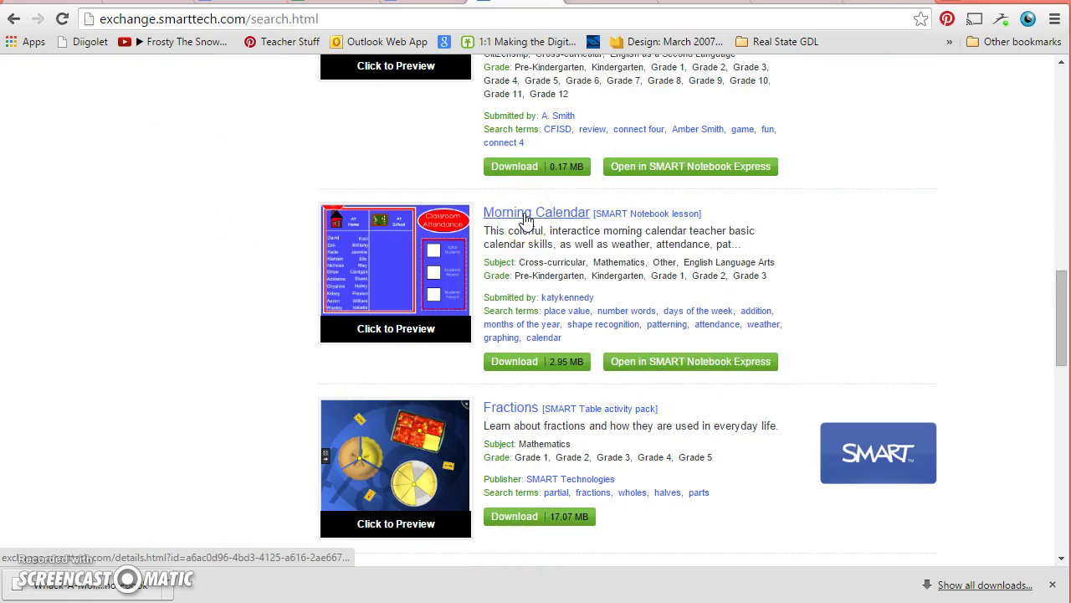
scroll(502, 251, up, 5)
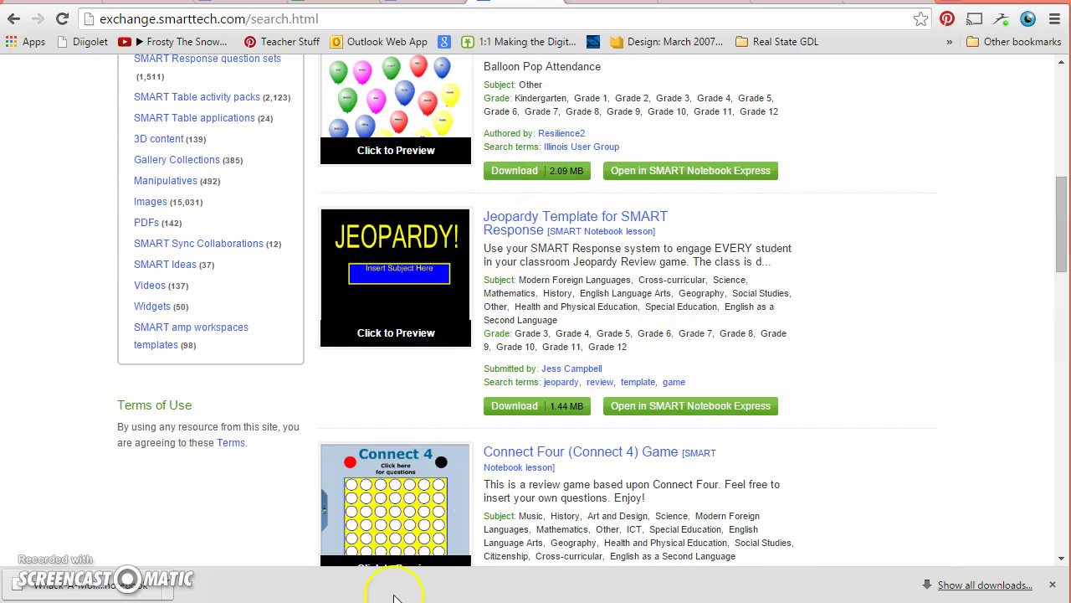
- Preview the Connect Four (Connect 4) Game lesson, page through its board, question-number and question pages, return to page 1, and close the preview
click(394, 536)
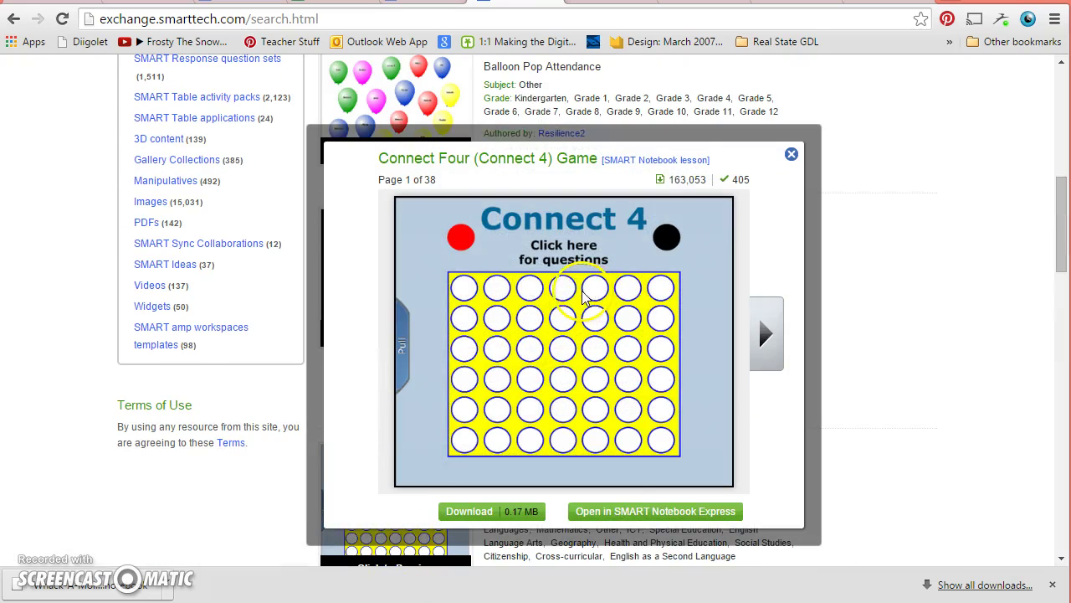
click(768, 337)
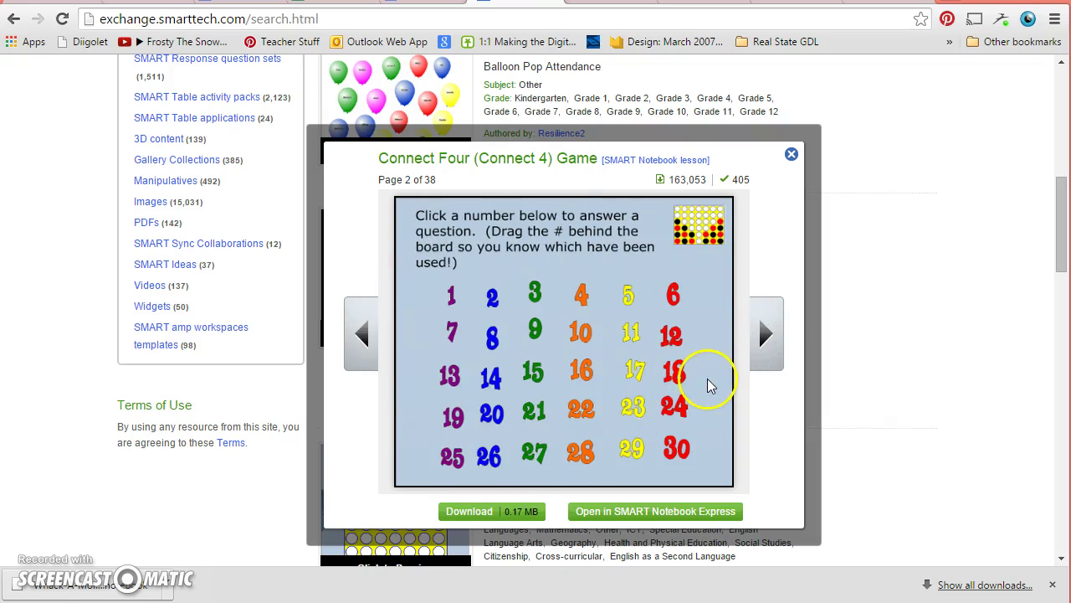
click(757, 364)
click(369, 327)
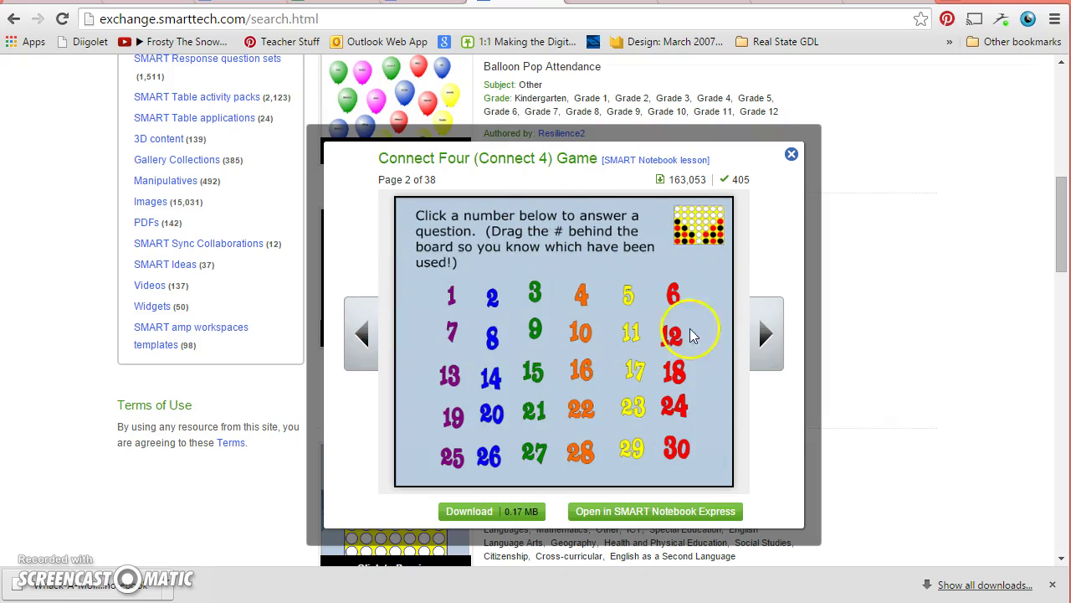
click(759, 330)
click(760, 332)
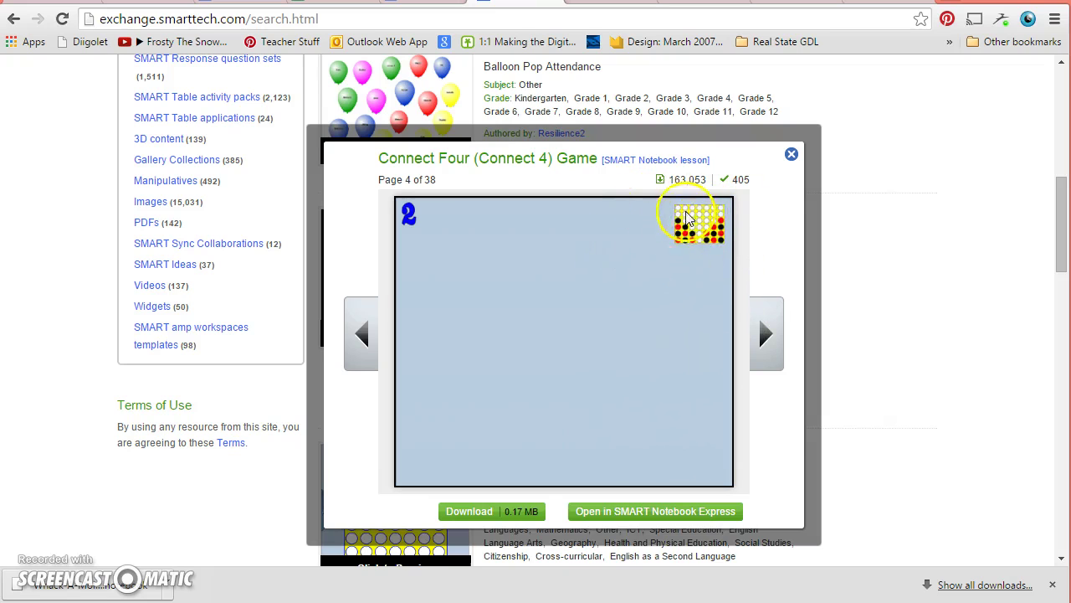
click(765, 339)
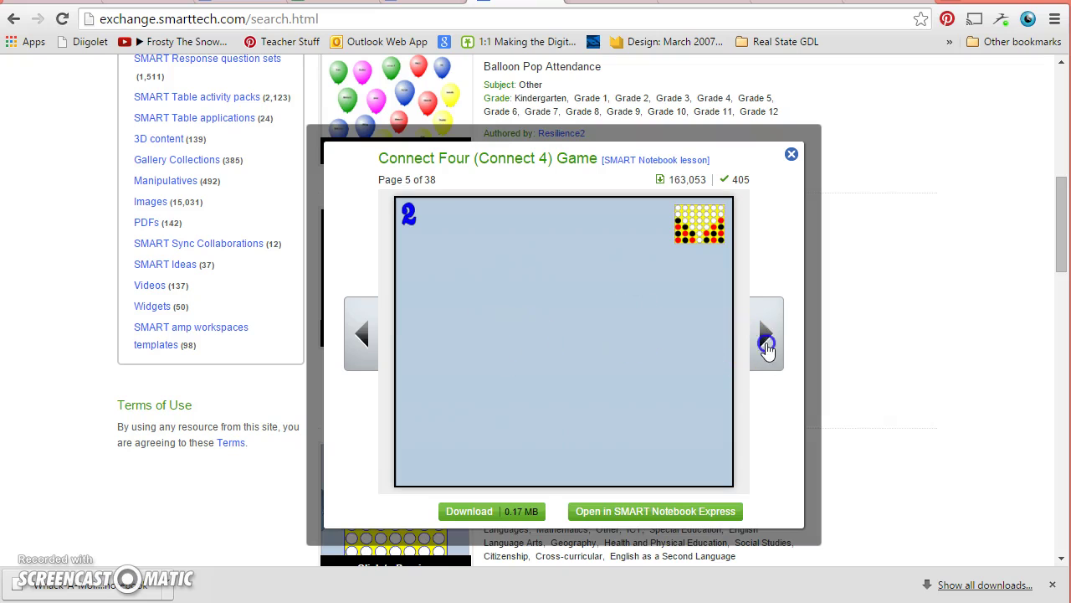
click(373, 333)
click(370, 331)
click(370, 331)
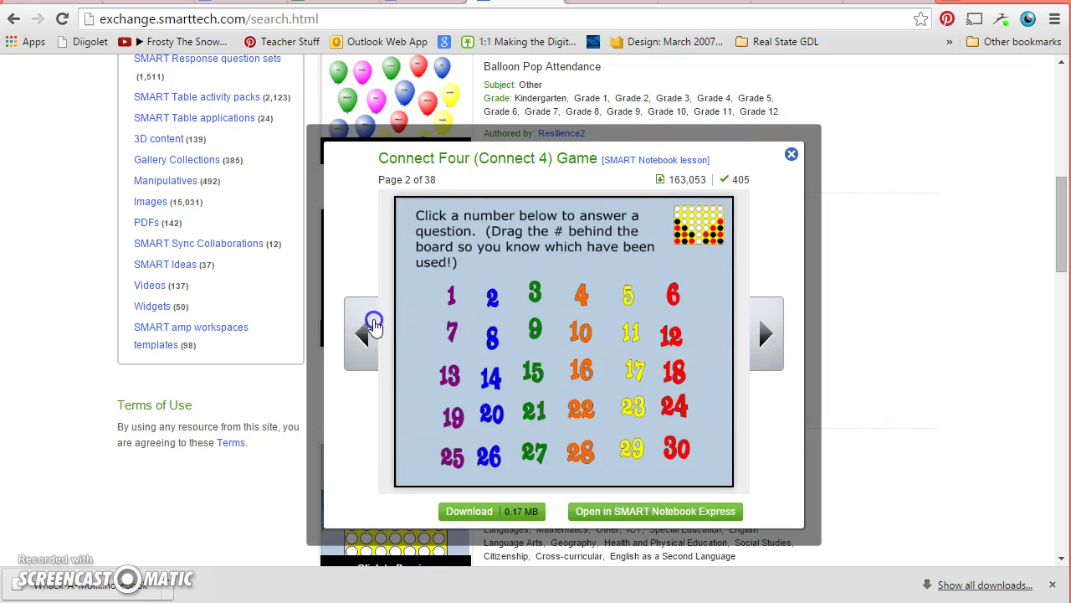
click(369, 338)
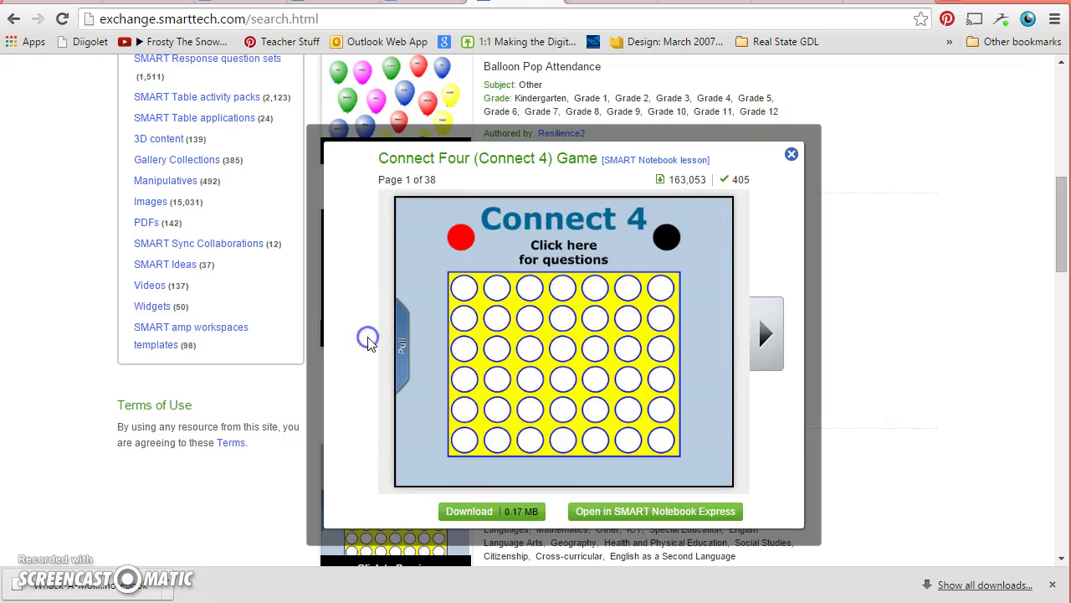
click(792, 155)
- Look through the remaining lessons in the search results and return to the search filters
scroll(737, 425, down, 10)
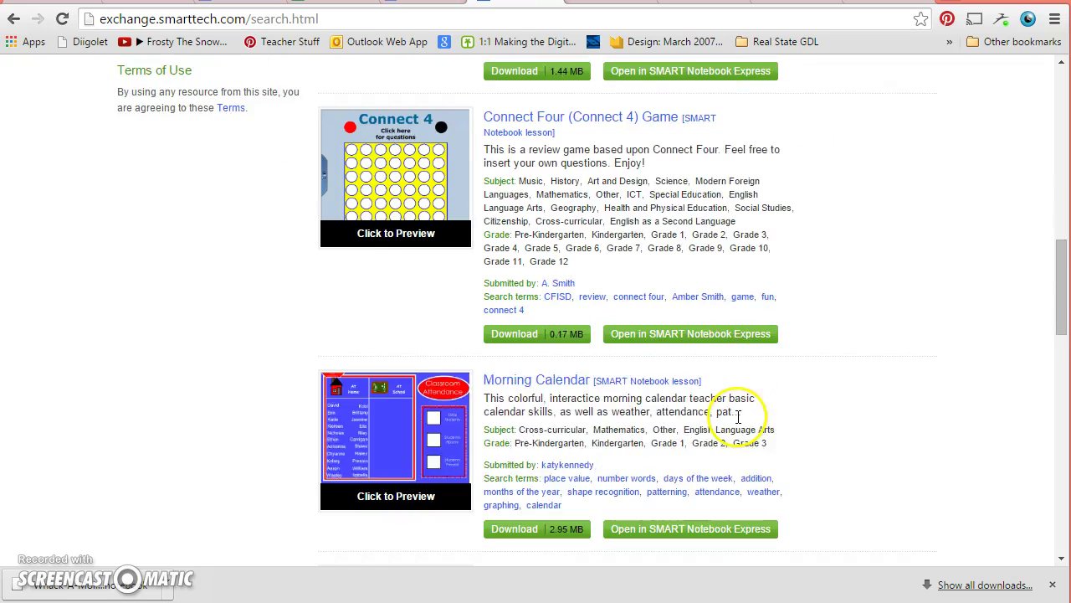
scroll(736, 423, down, 3)
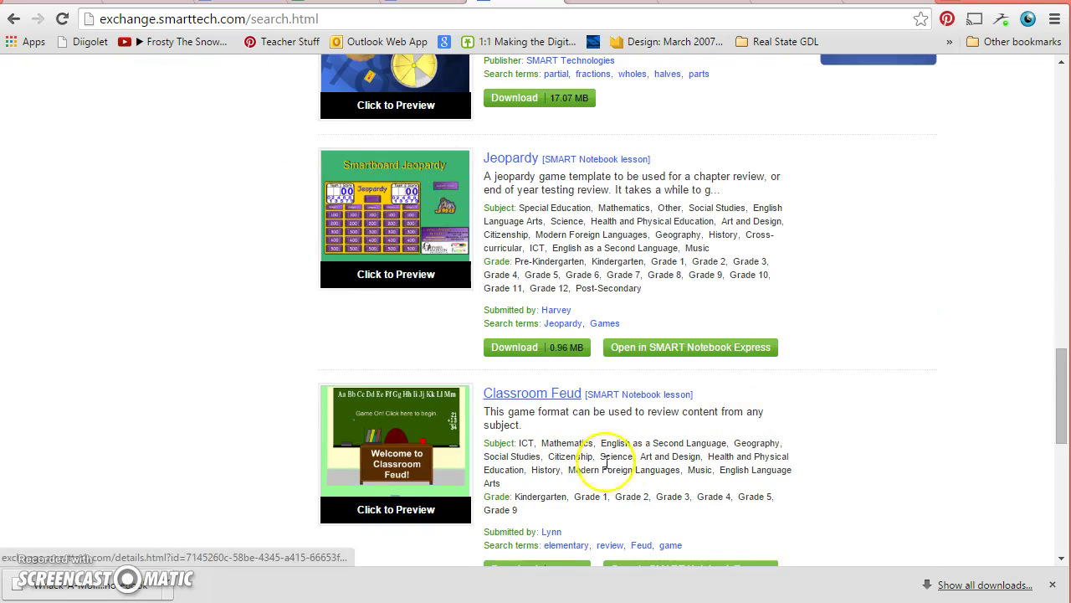
scroll(586, 477, down, 4)
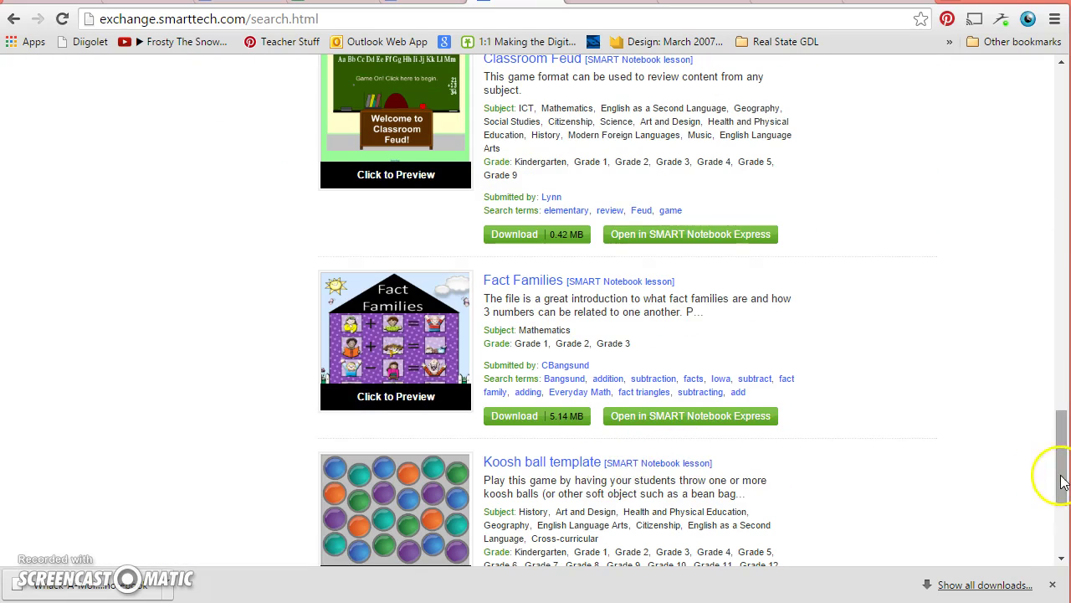
drag(1060, 473, 1063, 100)
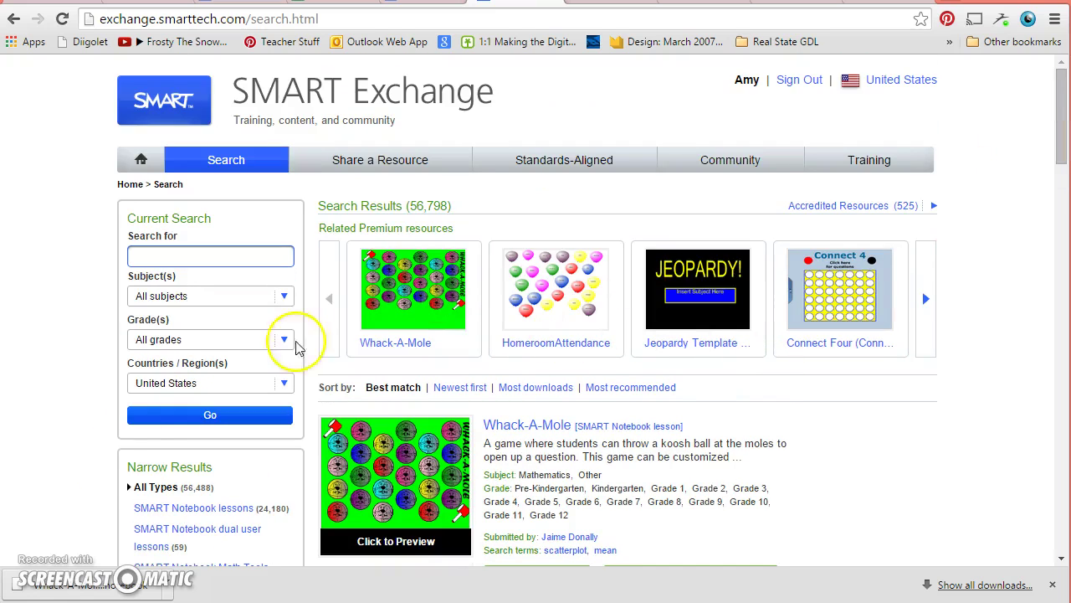